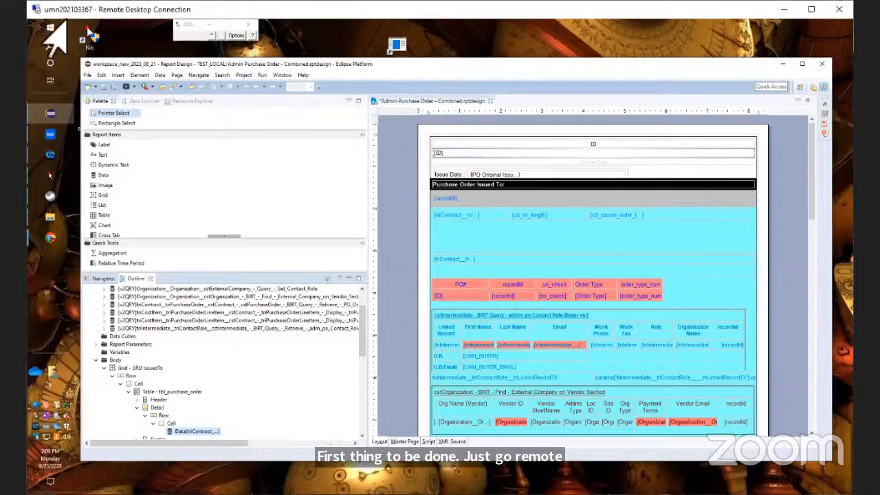
Step: Switch to the TRIRIGA Form Builder in Chrome and list the forms of the triContract module
left_click(782, 63)
left_click_drag(404, 70, 318, 62)
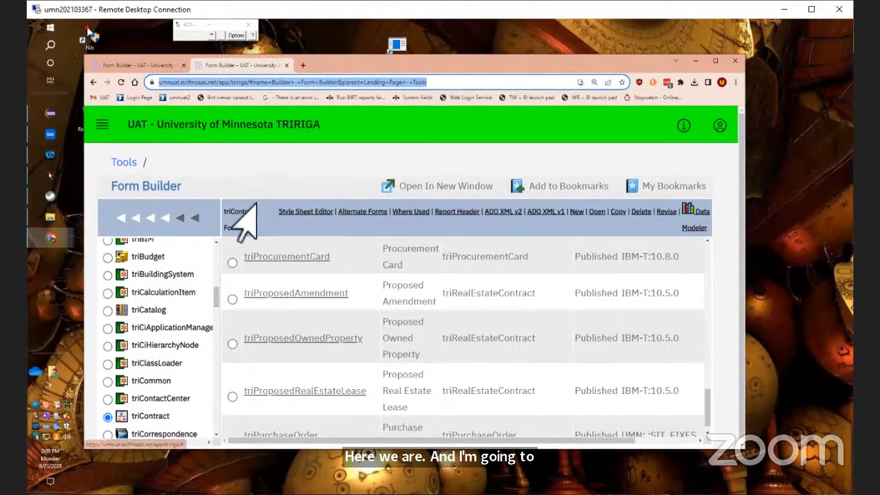
left_click(206, 272)
scroll(206, 275, "up", 3)
scroll(210, 275, "up", 3)
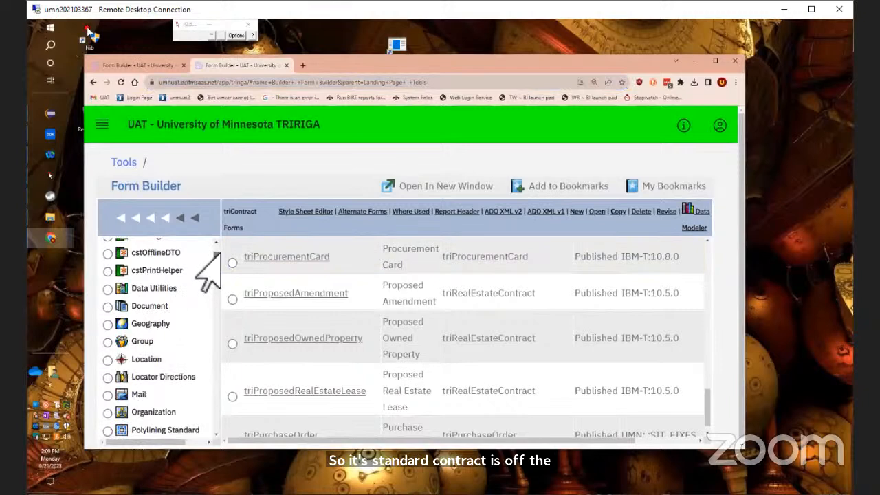
scroll(212, 268, "up", 1)
left_click_drag(218, 251, 217, 303)
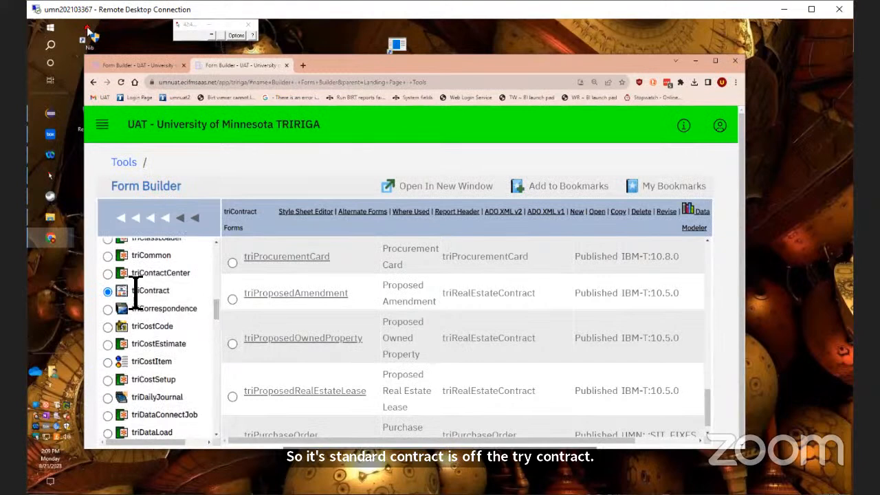
left_click(108, 291)
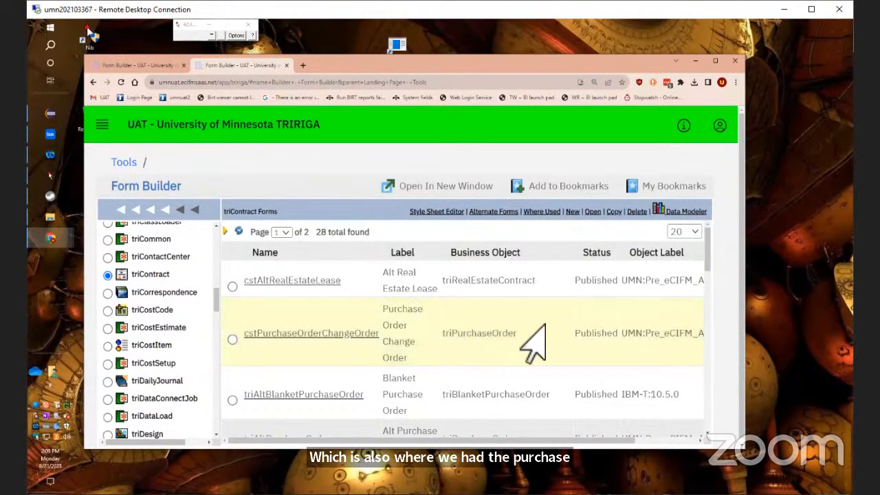
Step: Find the triStandardContract form on page 2 of the triContract forms and open it
left_click_drag(702, 266, 729, 433)
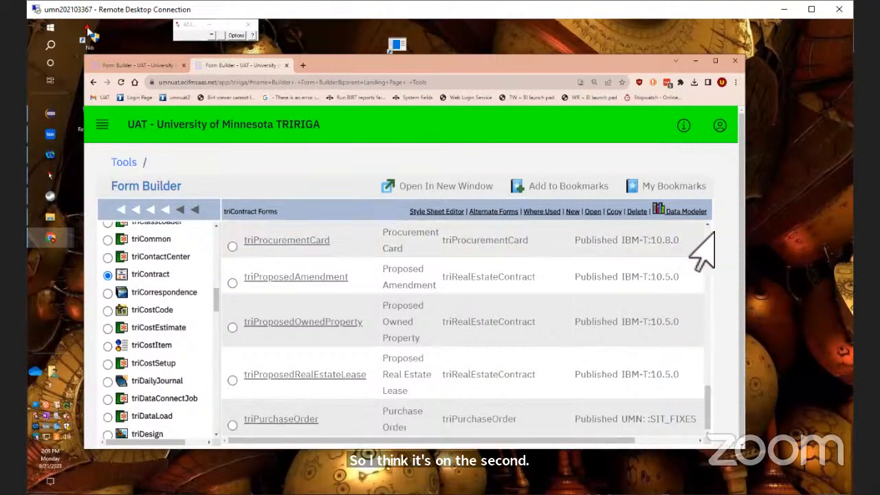
scroll(709, 234, "up", 10)
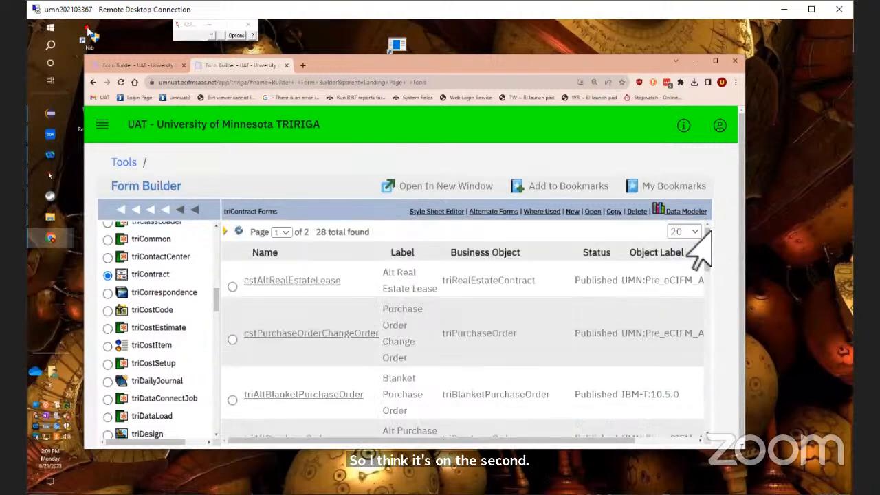
left_click(282, 233)
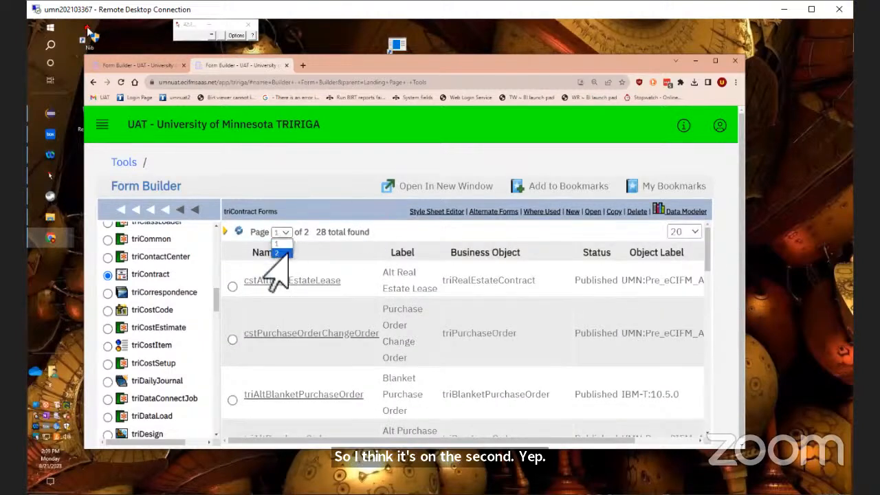
left_click(281, 253)
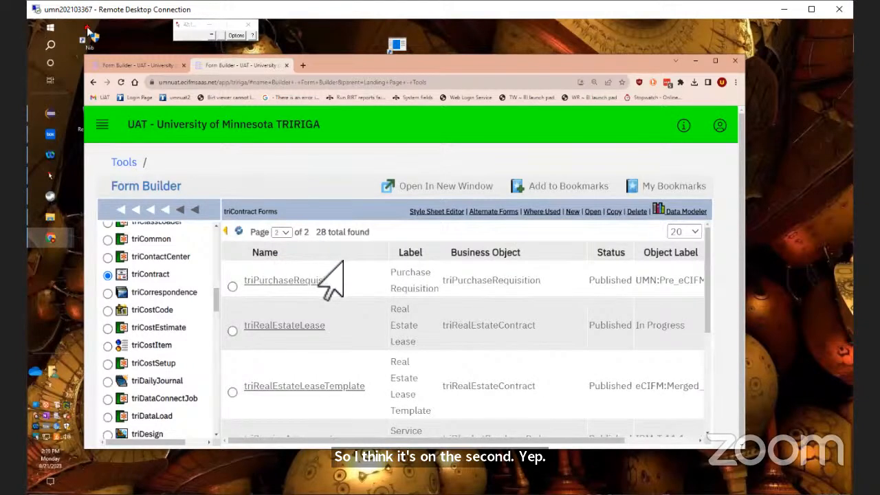
left_click_drag(712, 263, 708, 327)
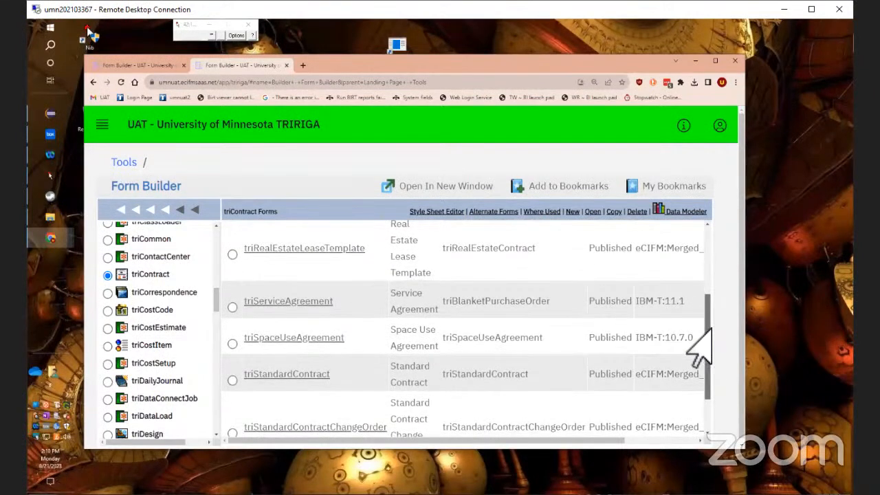
left_click(275, 375)
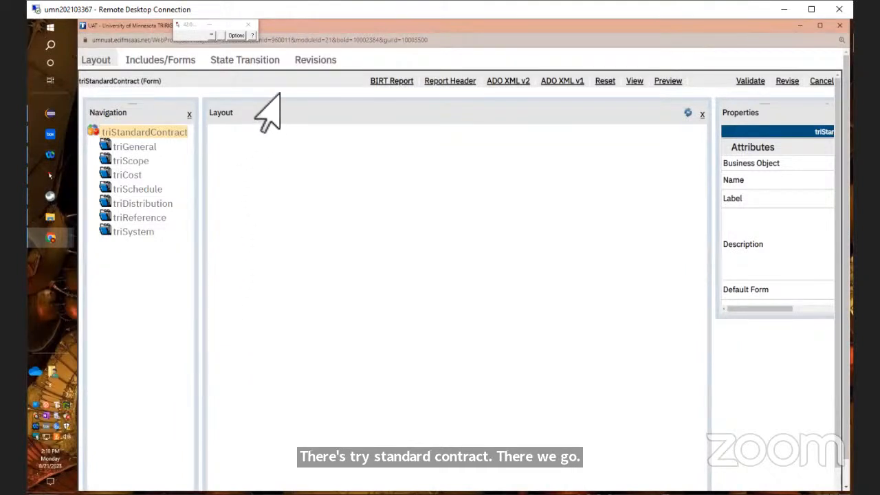
Step: Open the Admin Standard Contract Report (BIRT).zip document attached to the form and widen its window to show all actions
left_click(137, 63)
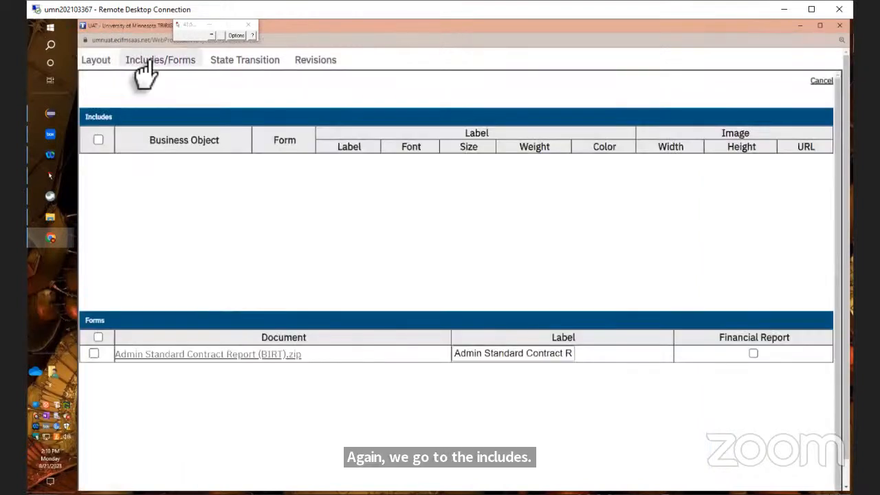
left_click(167, 359)
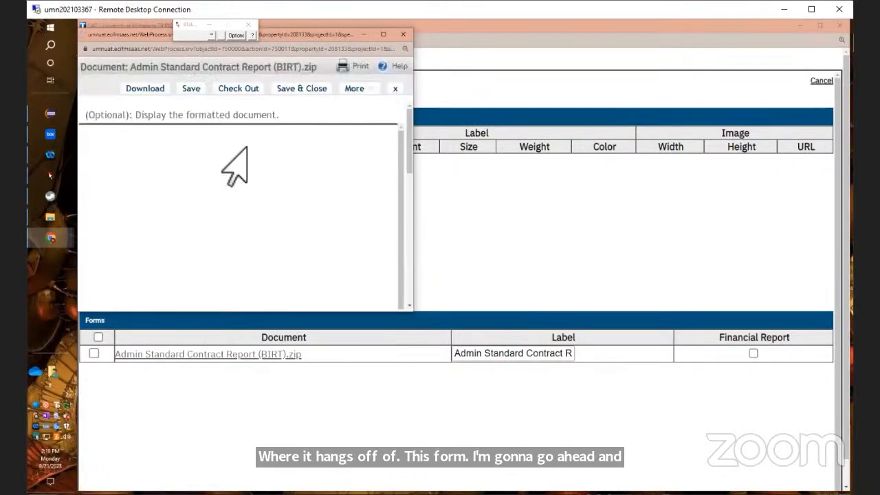
left_click_drag(280, 36, 408, 46)
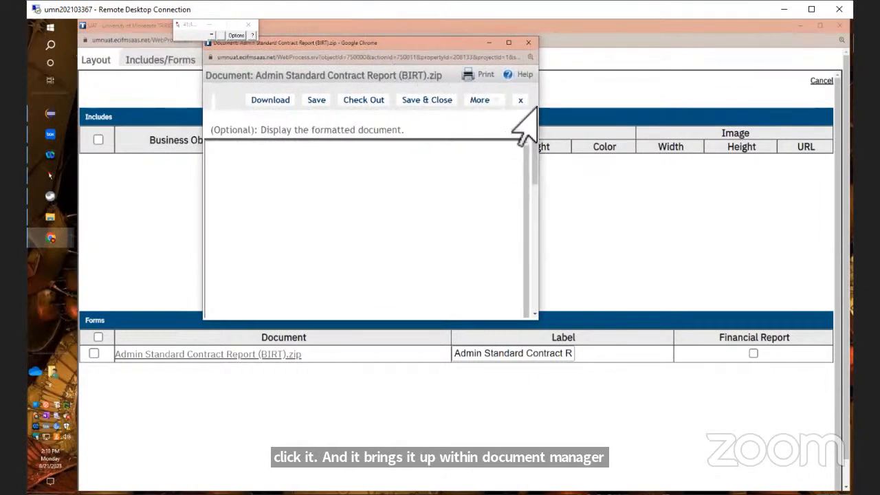
left_click_drag(541, 106, 785, 112)
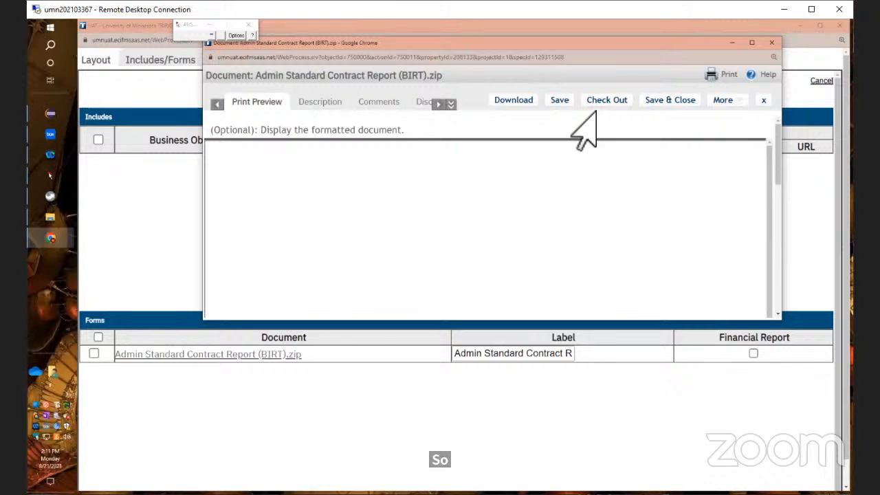
Step: Download the report archive as StandardContract_V1.8.zip into the _zArchive folder and minimize the browser windows
left_click(503, 105)
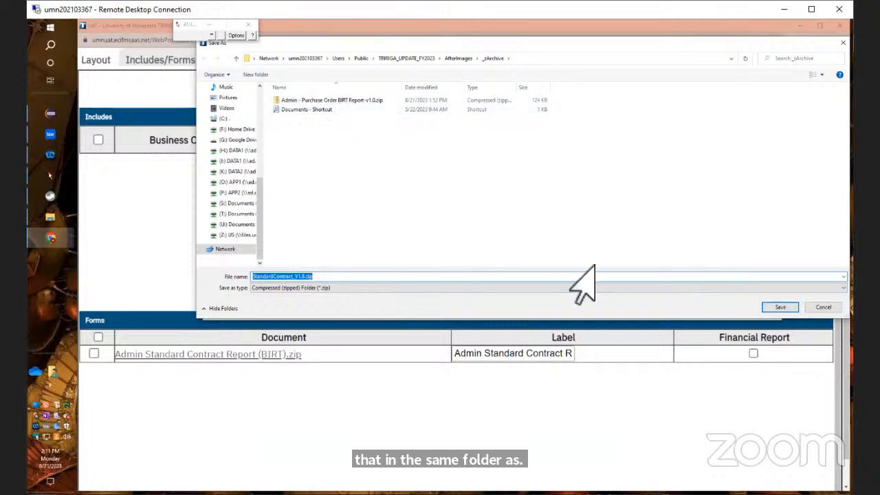
left_click(780, 307)
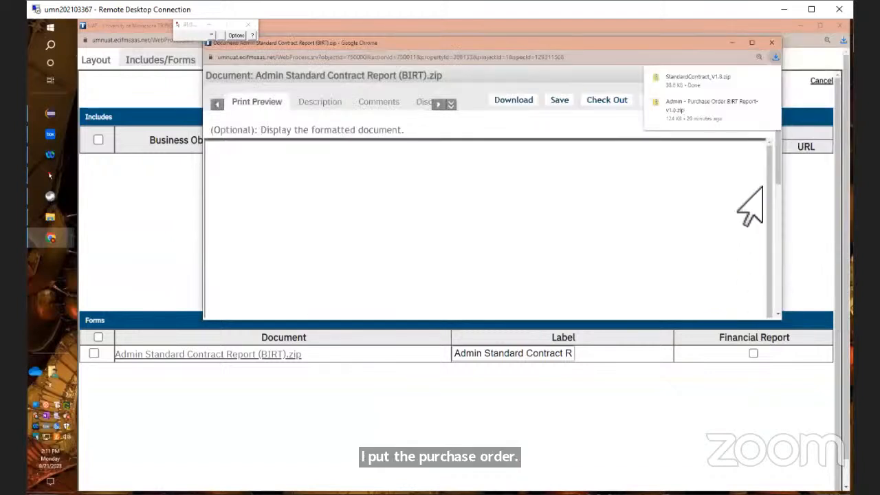
left_click(732, 42)
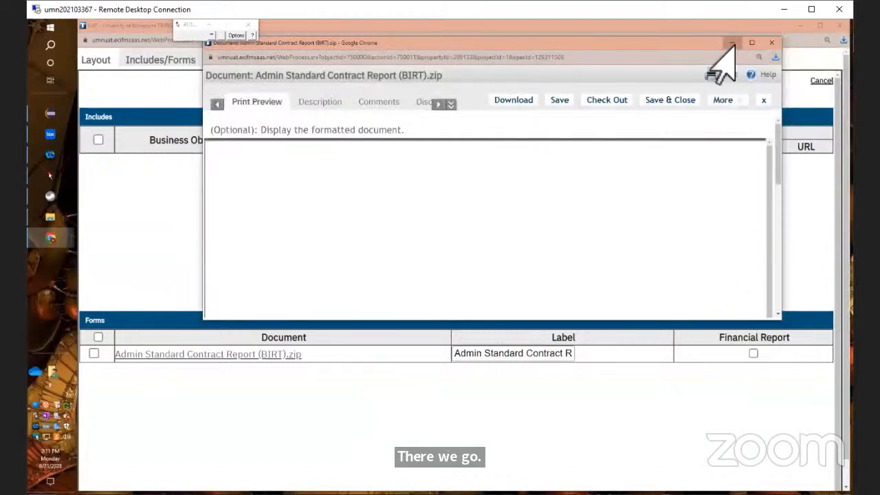
left_click(801, 26)
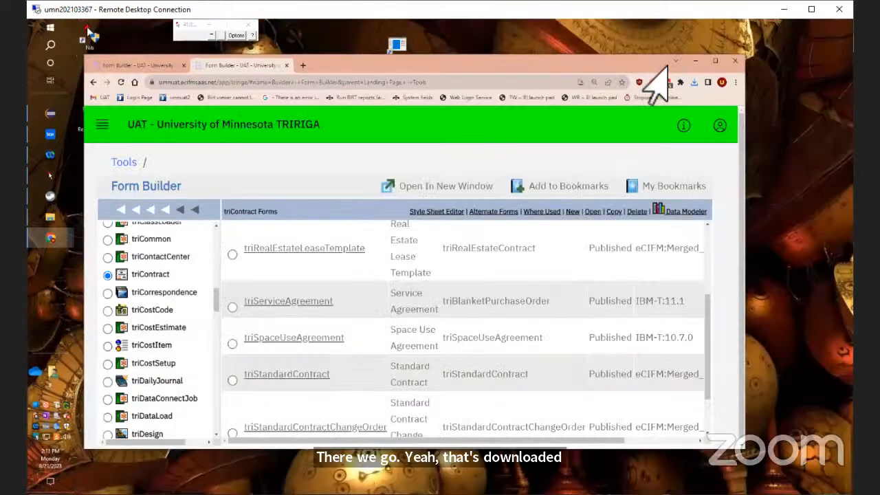
left_click(695, 61)
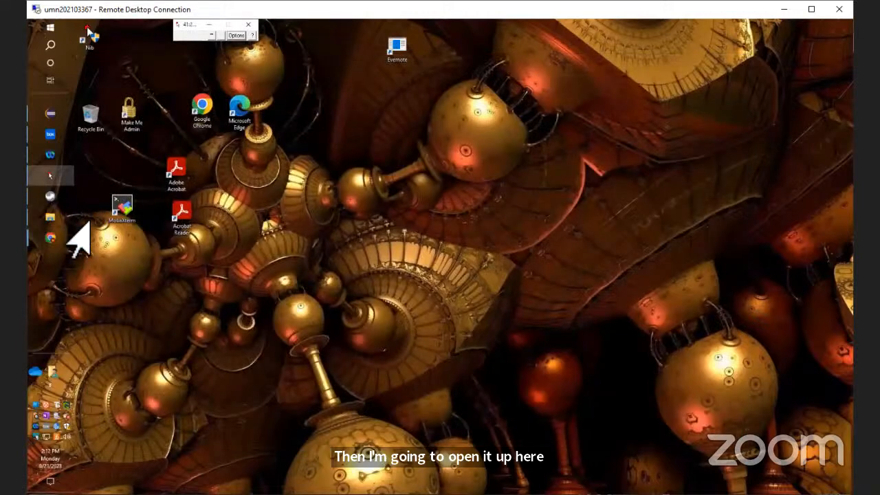
Step: Switch to Eclipse and rename the TEST_LOCAL project as TEST_LOCAL_PURCASE_ORDER
left_click(41, 114)
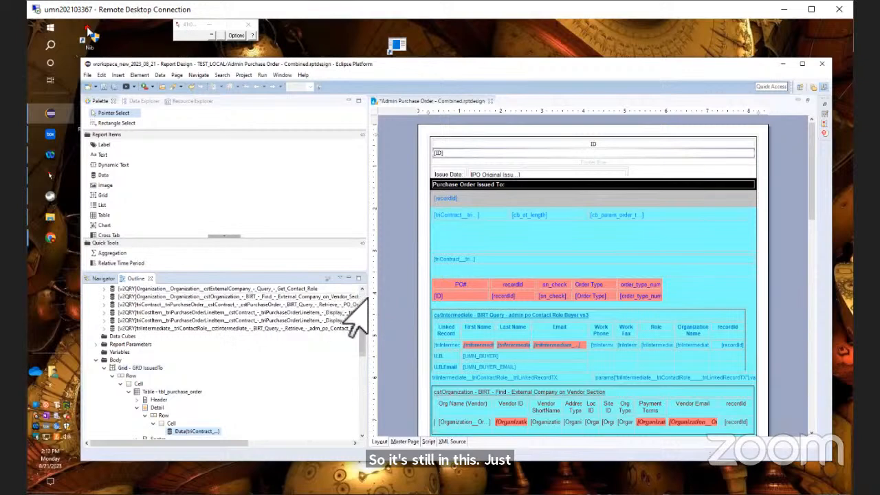
scroll(352, 318, "up", 2)
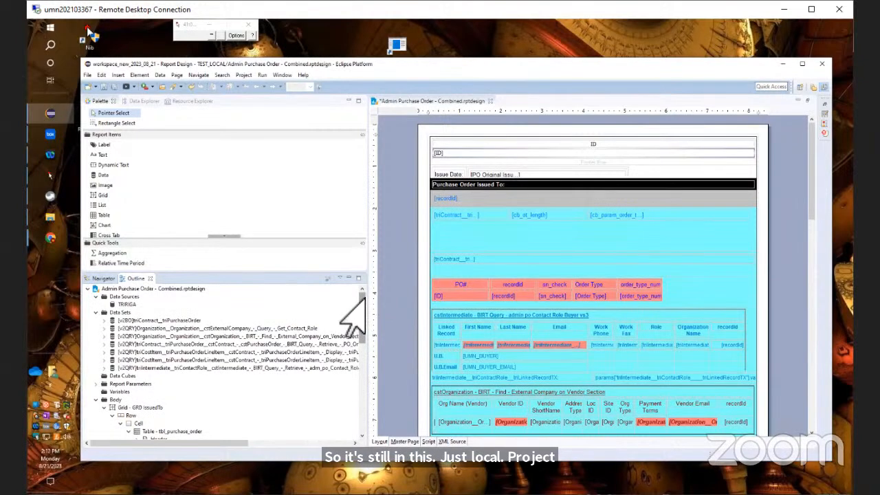
left_click(99, 279)
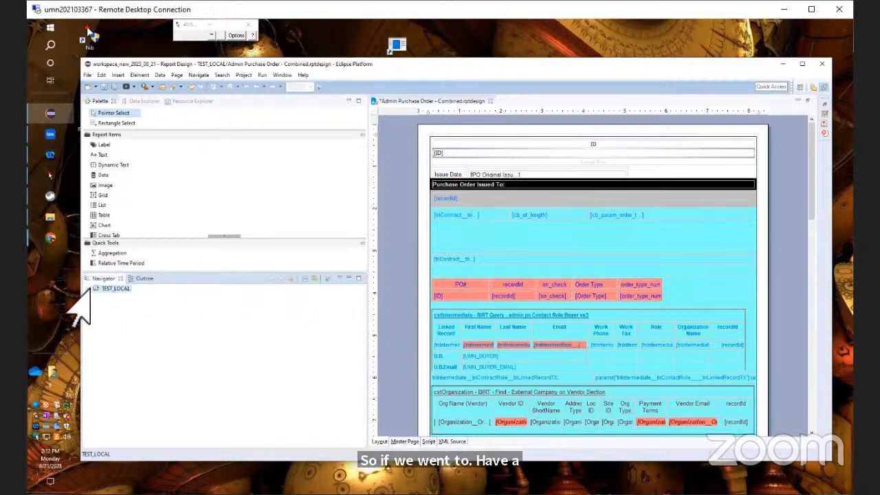
left_click(90, 288)
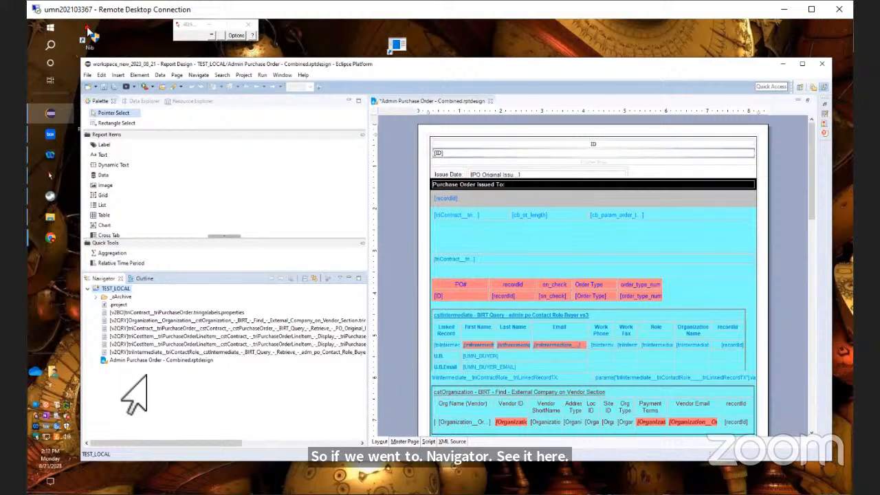
right_click(118, 289)
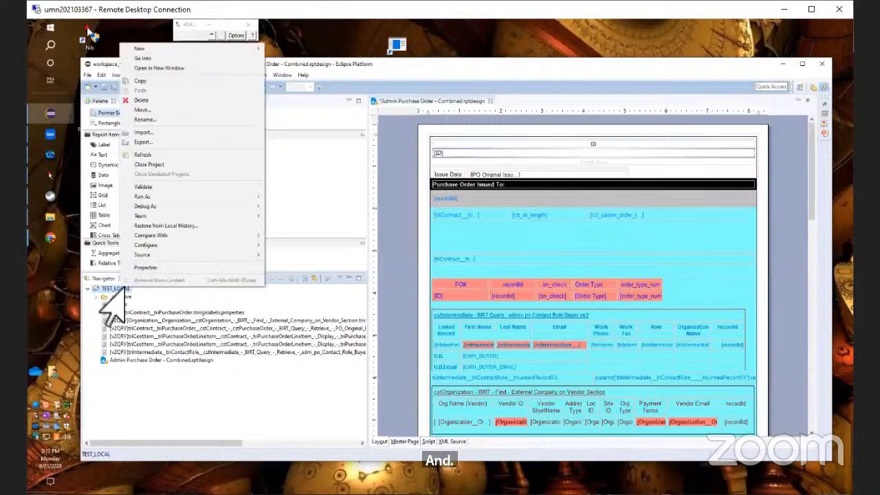
mouse_move(142, 253)
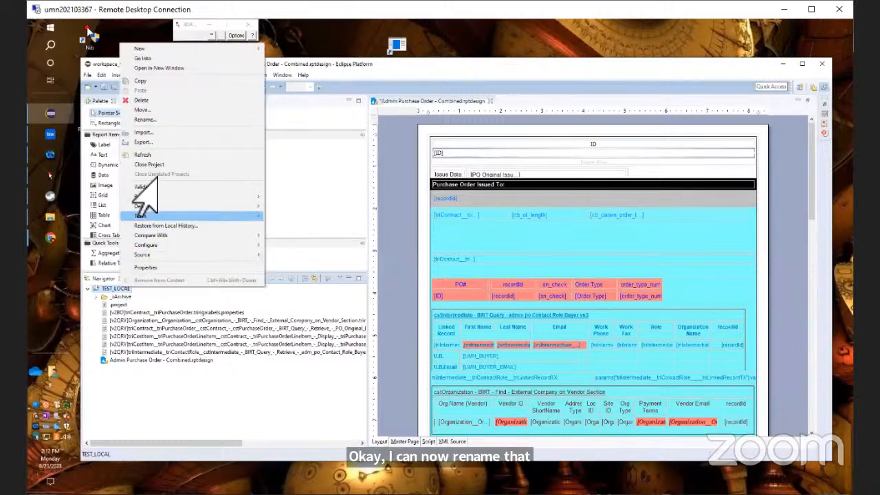
left_click(145, 120)
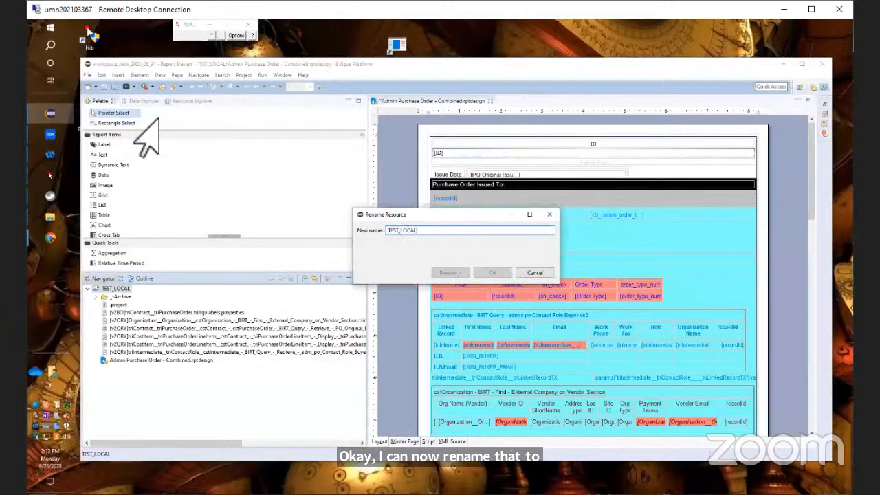
type("_PURC")
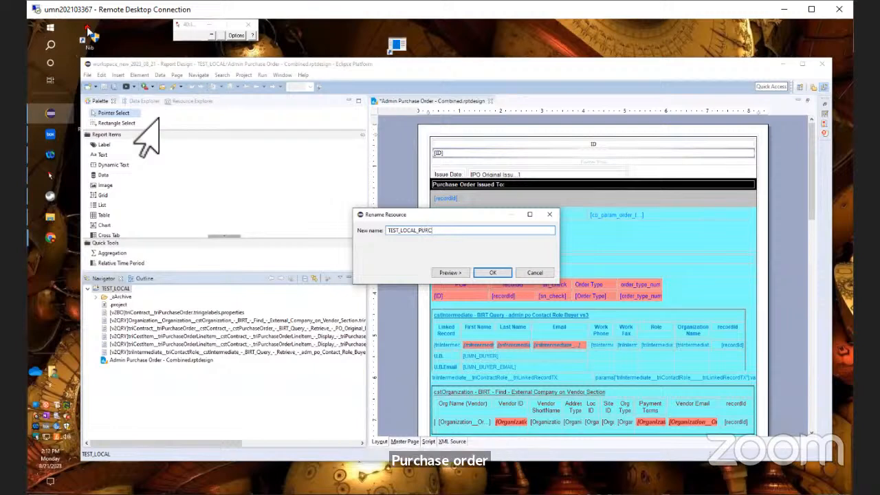
type("ASE_ORDER")
key("Return")
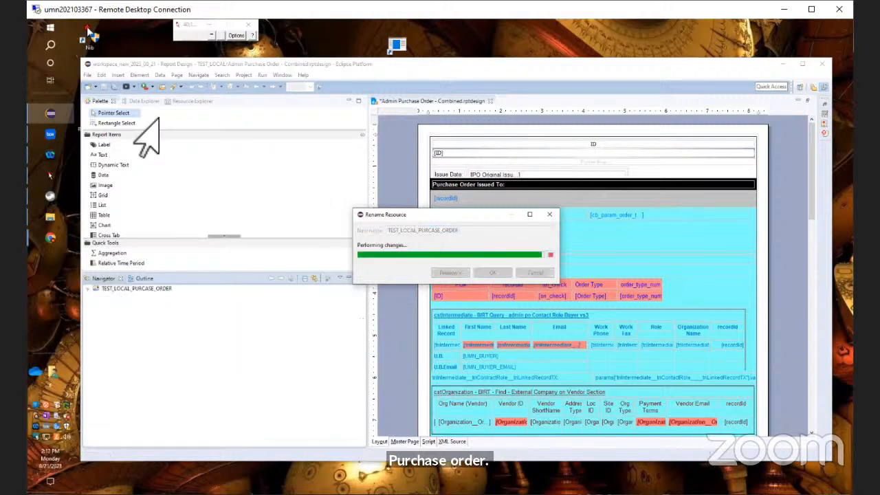
Step: Create a new report project named TEST_LOCAL_STANDARD_CONTRACT in the default location
right_click(100, 314)
mouse_move(136, 320)
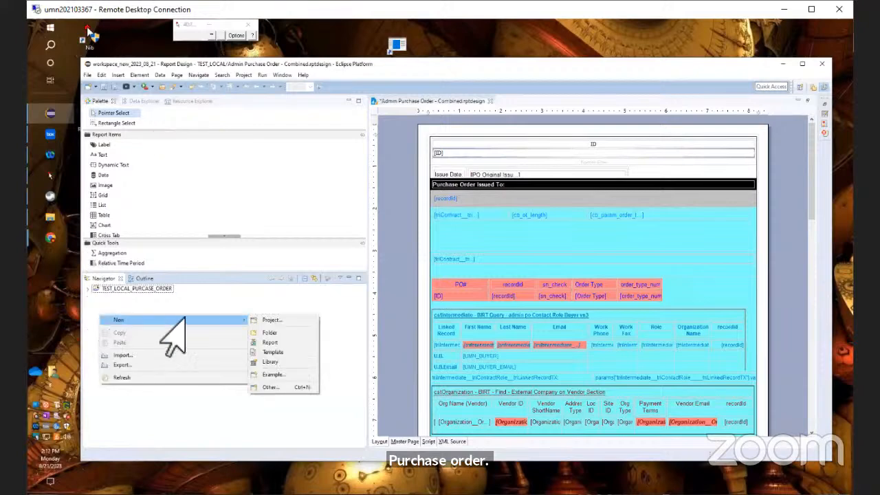
left_click(269, 321)
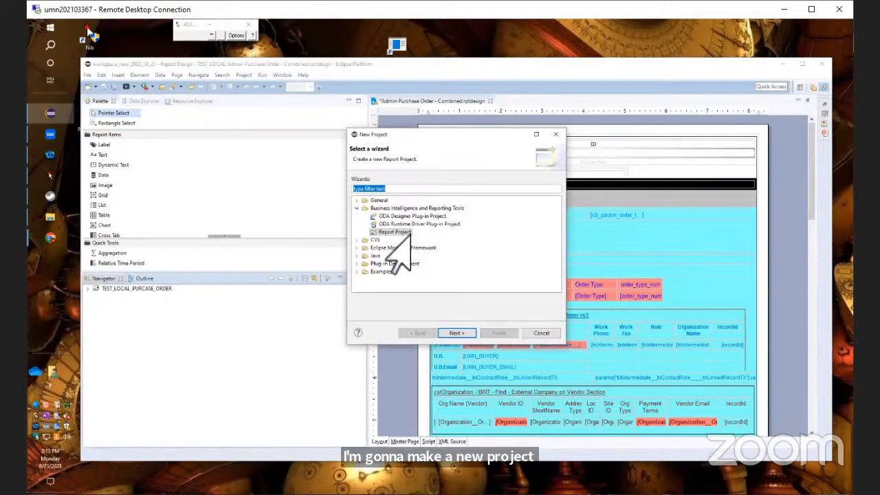
left_click(457, 333)
type("TEST_L")
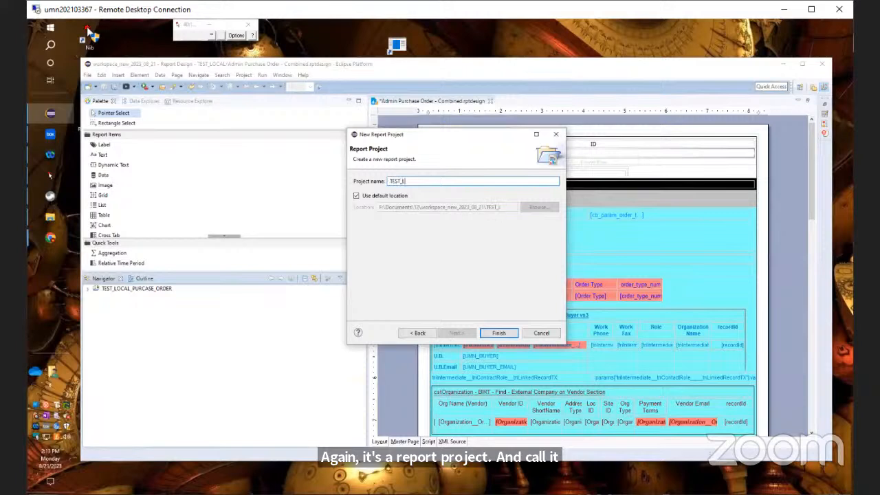
type("OCAL_S")
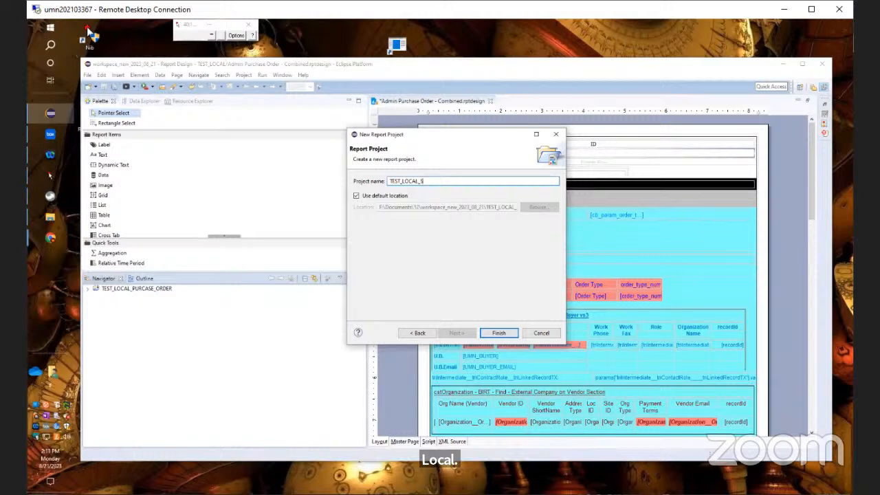
type("TANDARD_CONTRACT")
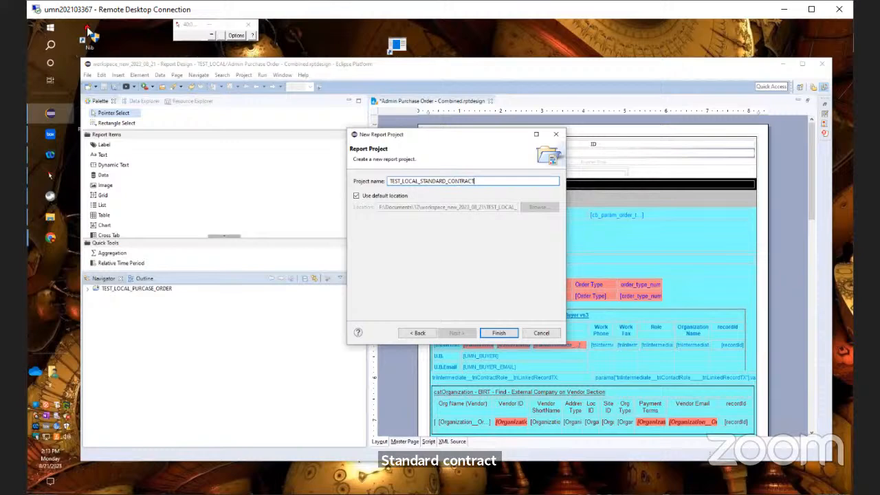
key("Return")
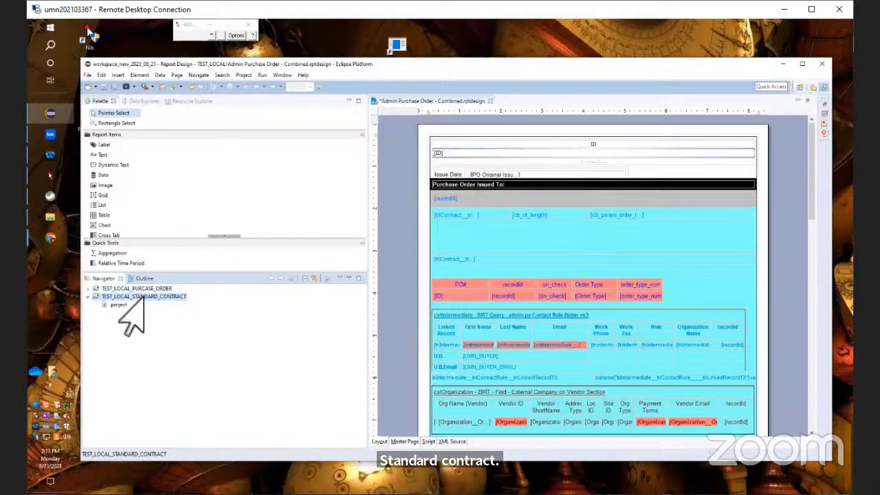
Step: Import all contents of the StandardContract_V1.8.zip archive into the TEST_LOCAL_STANDARD_CONTRACT folder, overwriting the existing .project file
left_click(88, 74)
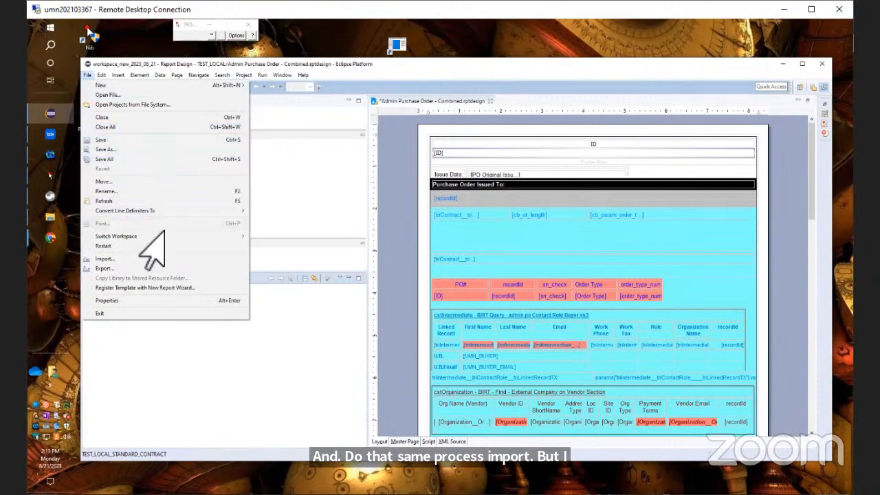
left_click(138, 259)
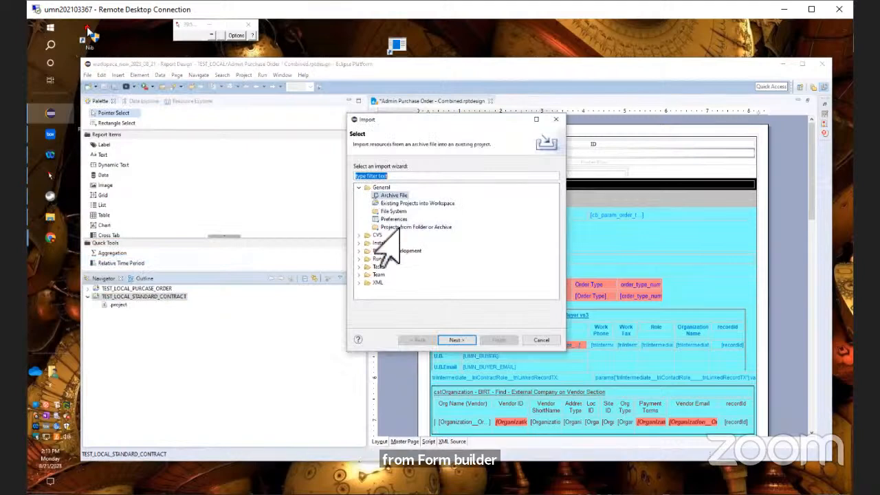
left_click(454, 340)
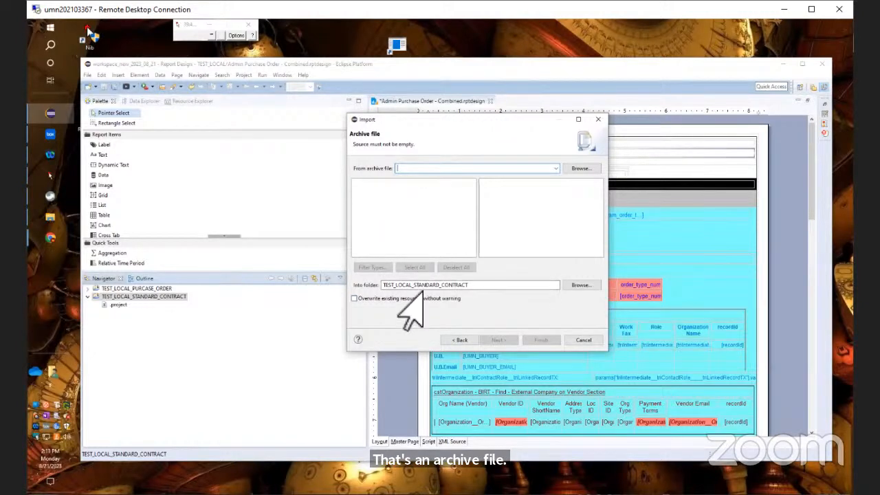
left_click(562, 169)
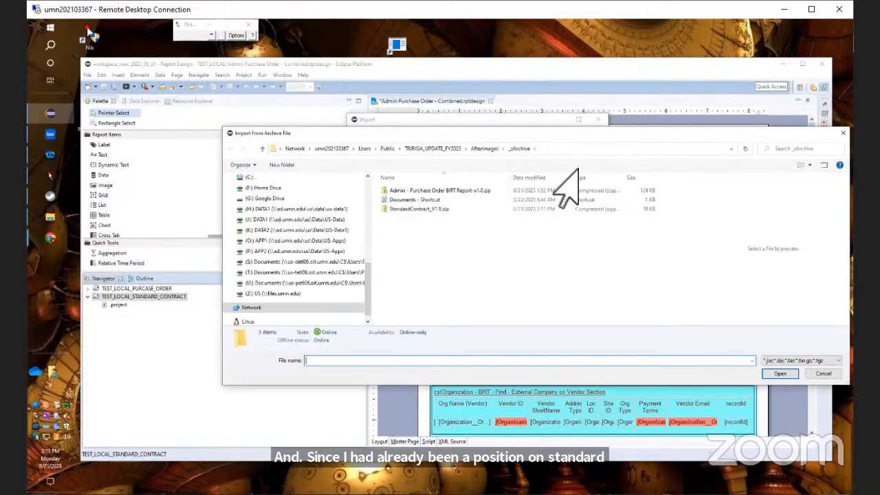
left_click(421, 208)
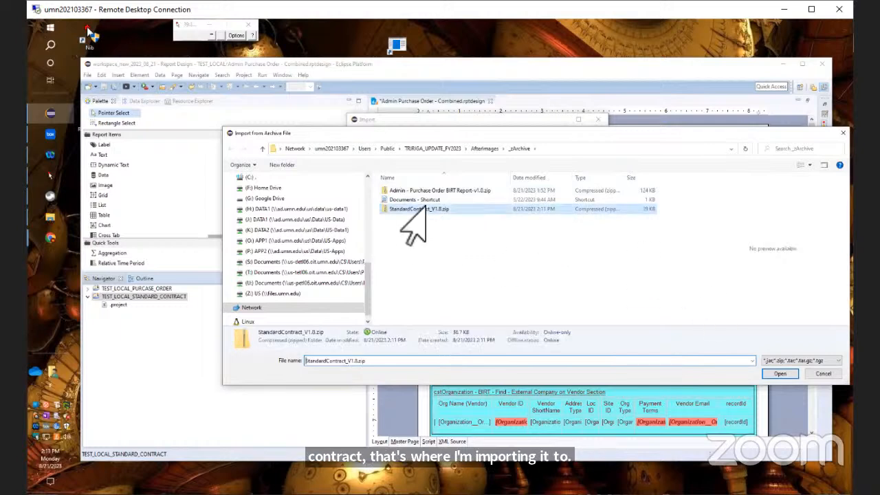
left_click(777, 374)
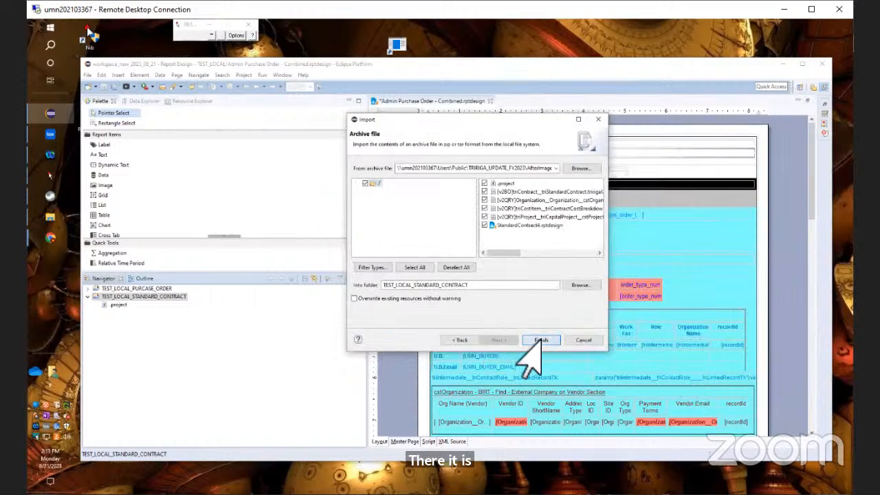
left_click(541, 341)
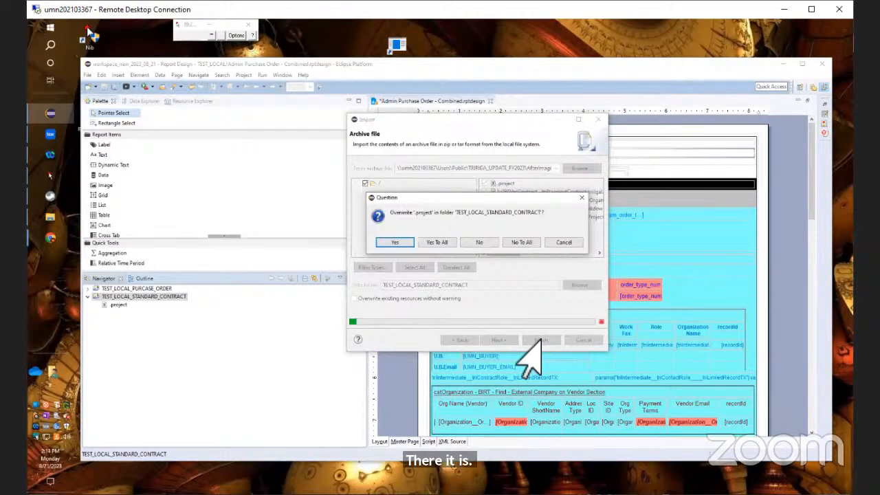
left_click(405, 241)
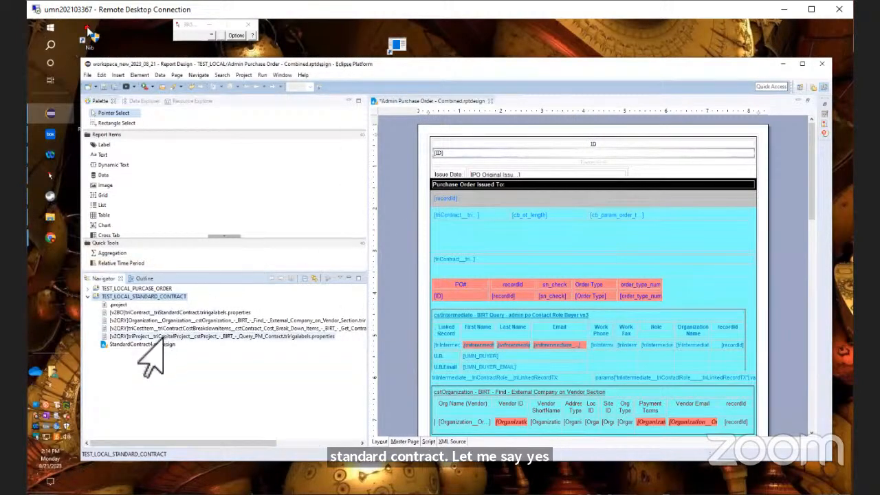
Step: Create a second workbench window and open StandardContract4.rptdesign from the TEST_LOCAL_STANDARD_CONTRACT project in it
left_click(280, 75)
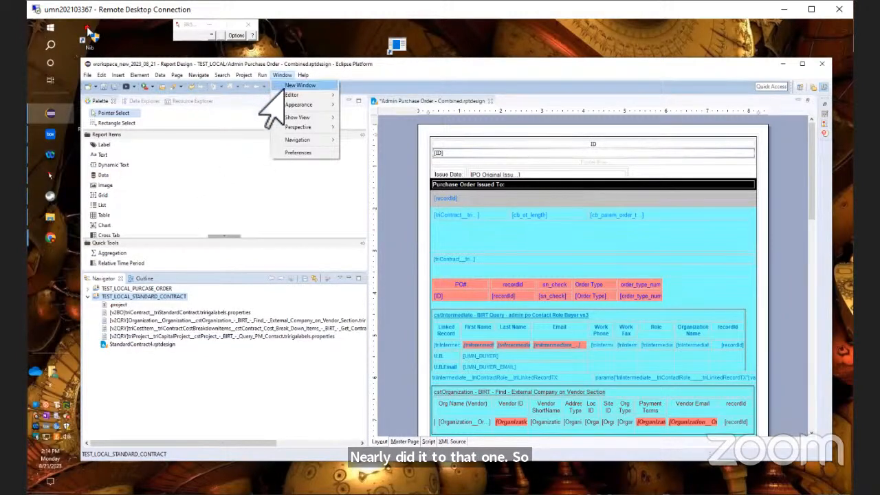
left_click(296, 85)
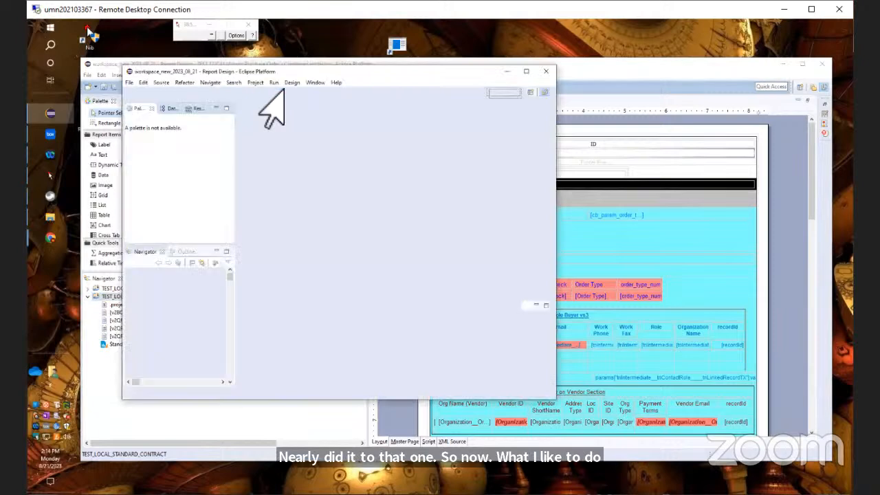
left_click_drag(260, 71, 279, 65)
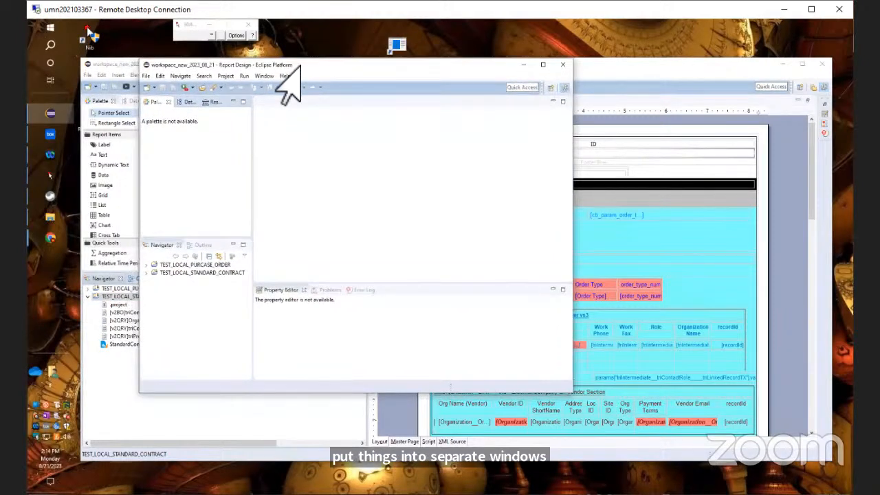
left_click(147, 273)
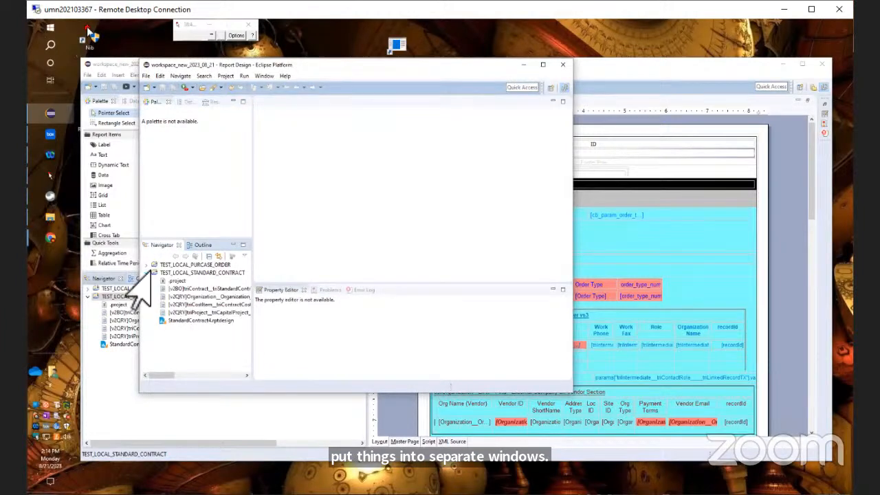
left_click(160, 321)
double_click(165, 322)
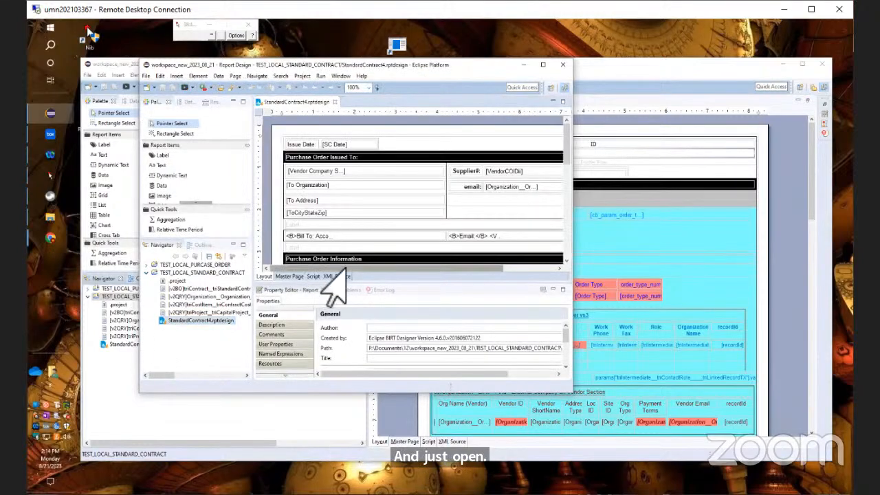
left_click_drag(321, 70, 301, 102)
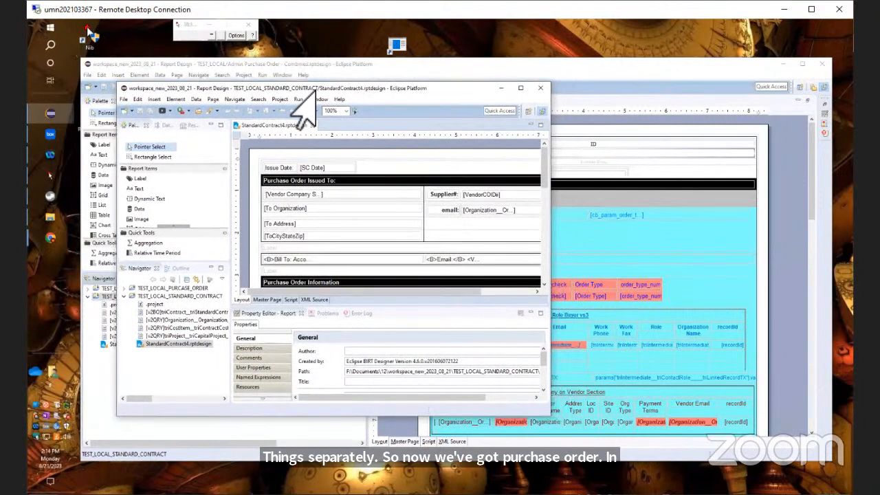
Step: Return to the Purchase Order window and restart Eclipse without saving changes to Admin Purchase Order - Combined.rptdesign
left_click(297, 69)
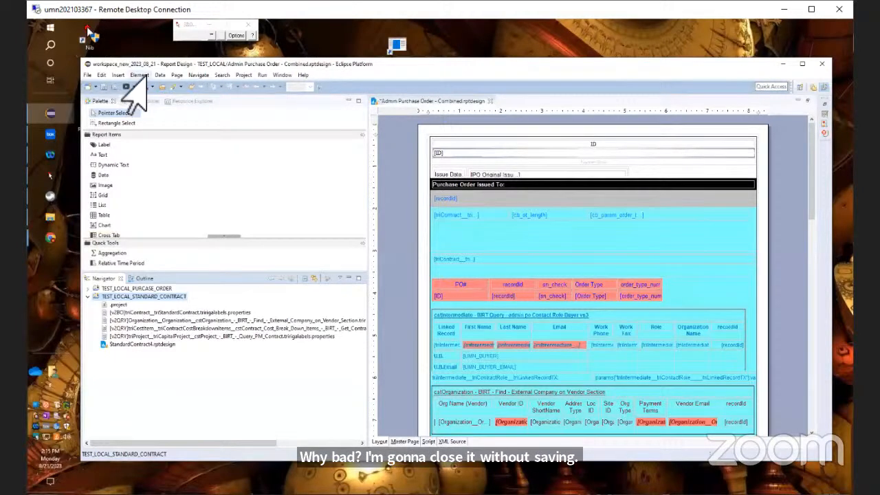
left_click(86, 74)
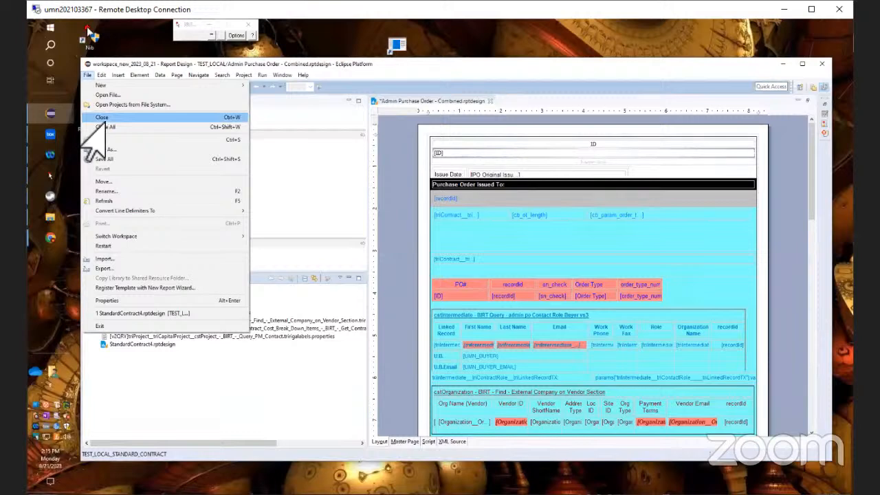
left_click(106, 246)
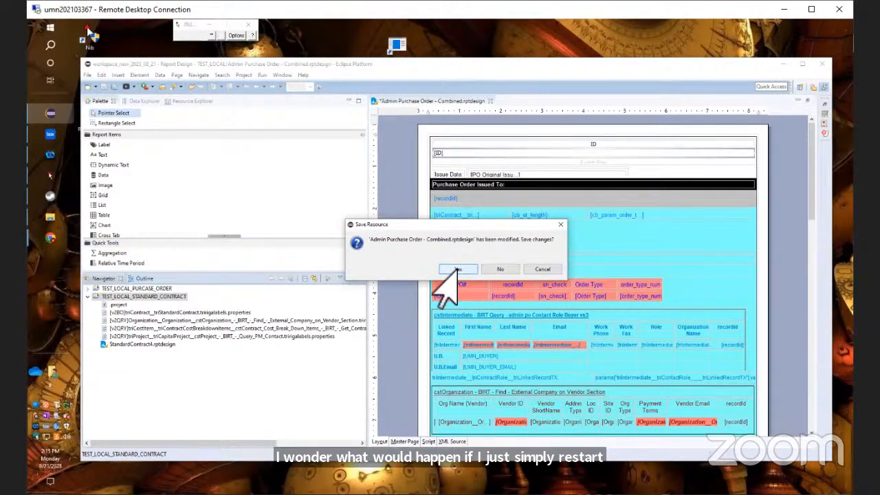
left_click(488, 270)
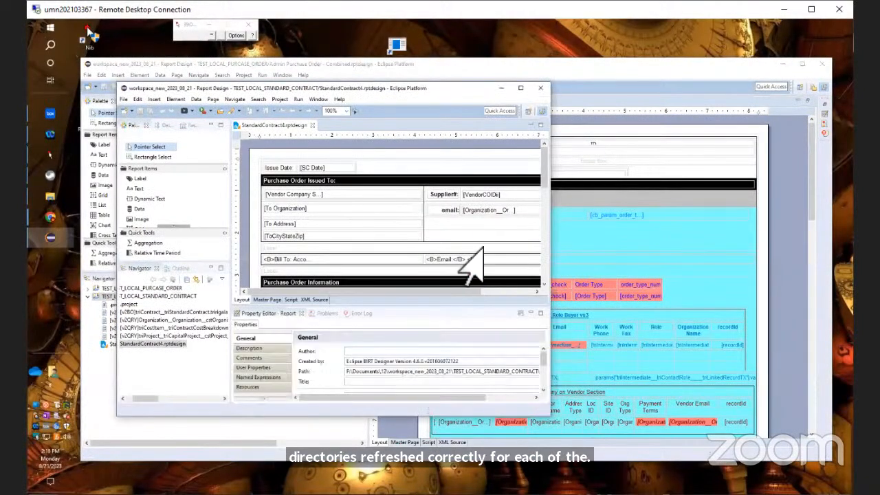
double_click(410, 88)
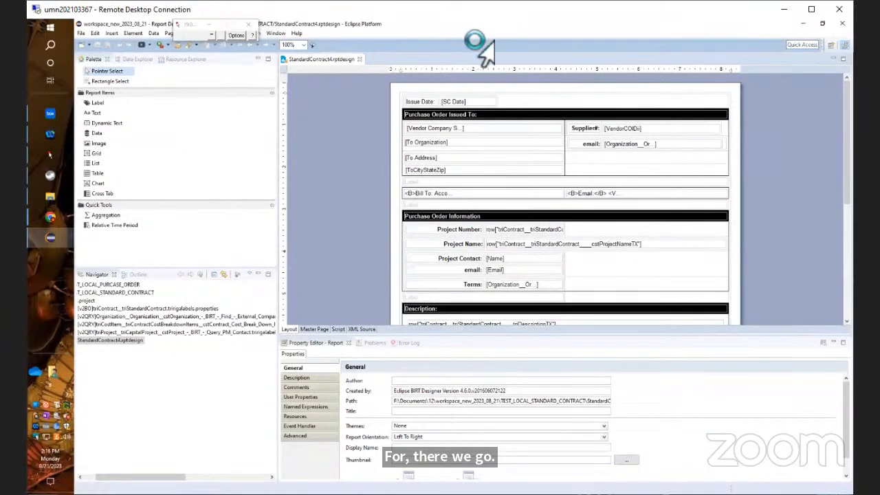
left_click(823, 23)
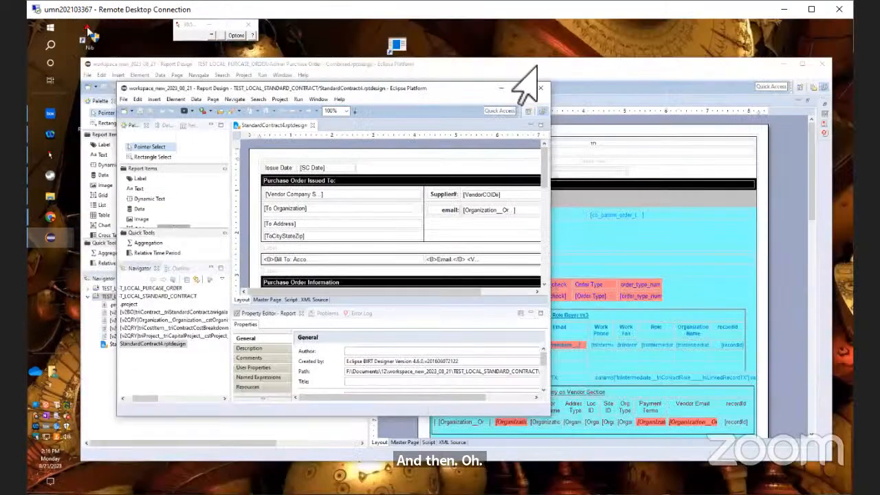
double_click(337, 90)
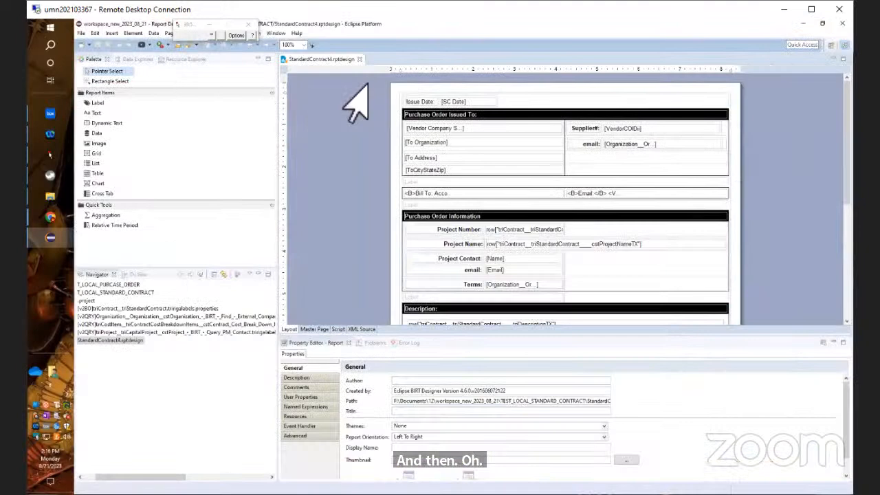
left_click(822, 24)
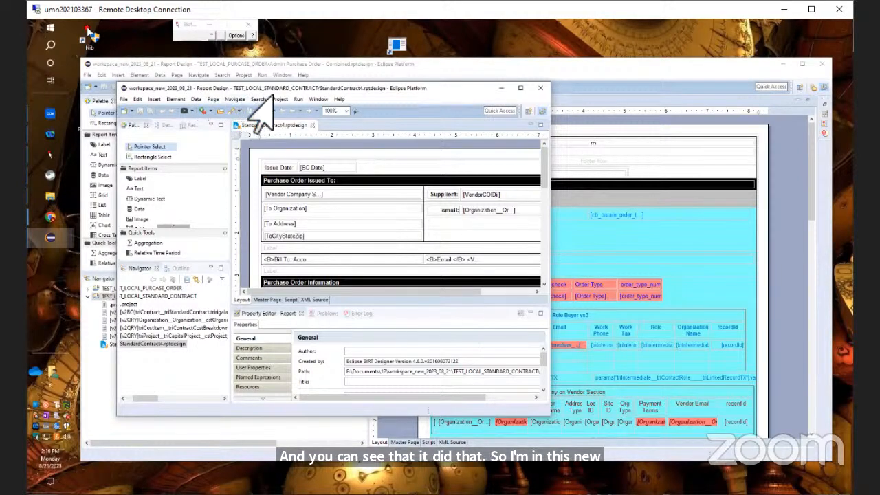
Step: Switch between the two workbench windows and align the Standard Contract window with the upper-left corner of the Purchase Order window
left_click_drag(265, 93, 232, 97)
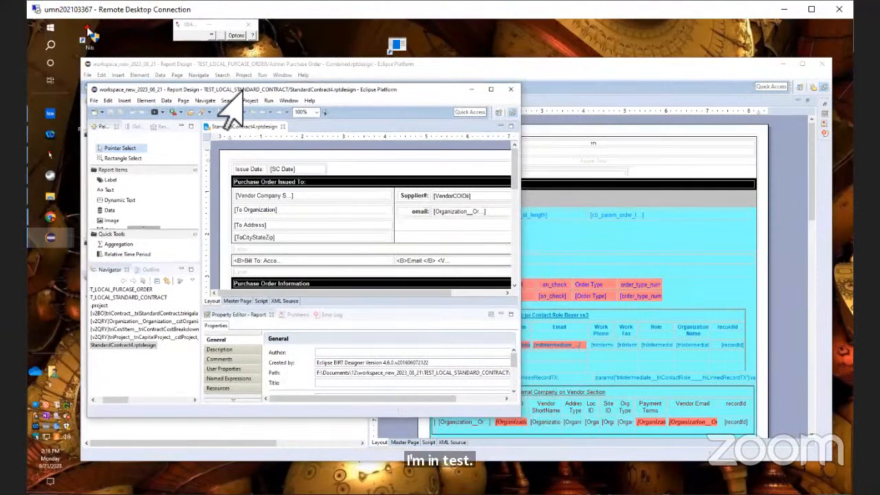
left_click(256, 69)
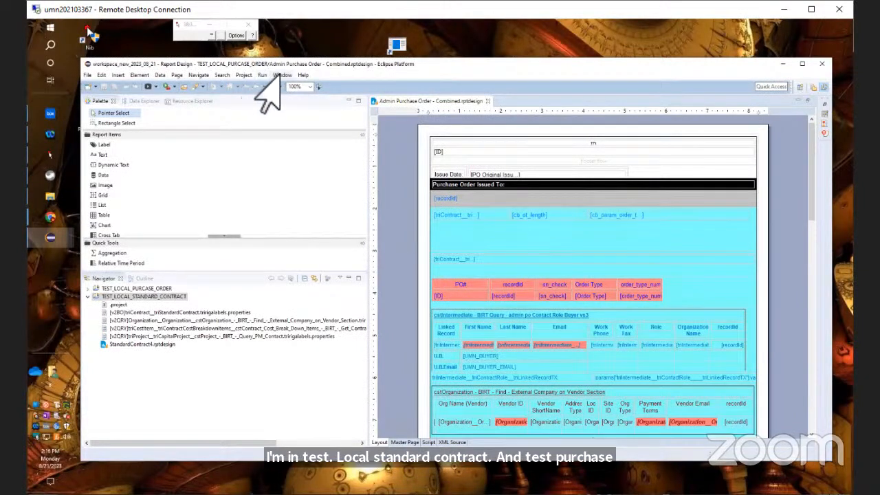
left_click(282, 75)
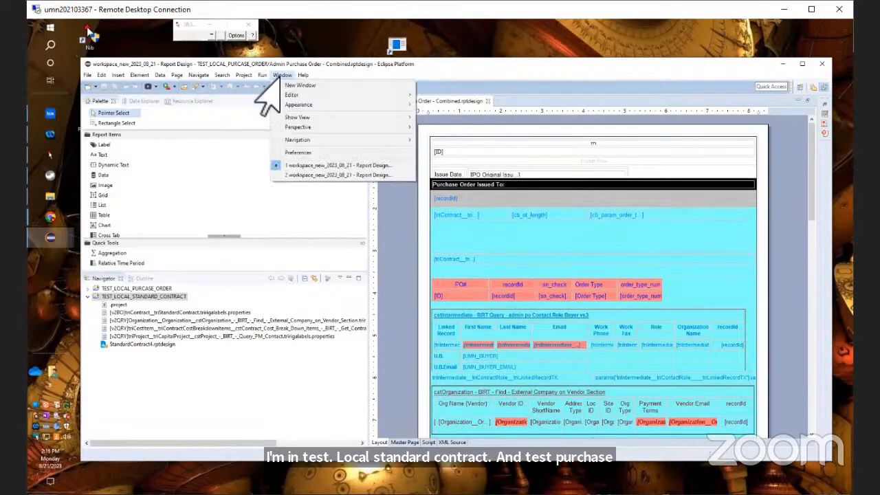
left_click(282, 176)
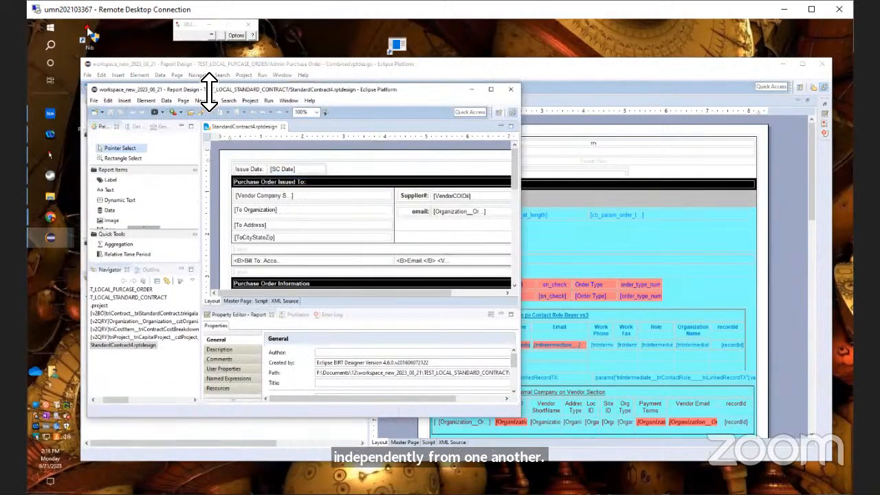
left_click_drag(218, 86, 204, 65)
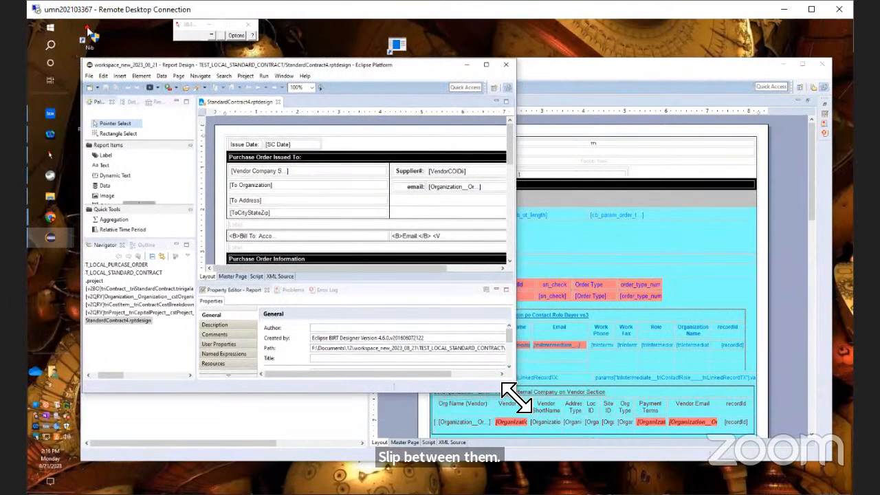
Step: Return to the Purchase Order window and examine the General and Appearance preferences, including Label Decorations, for the status display option
left_click(668, 421)
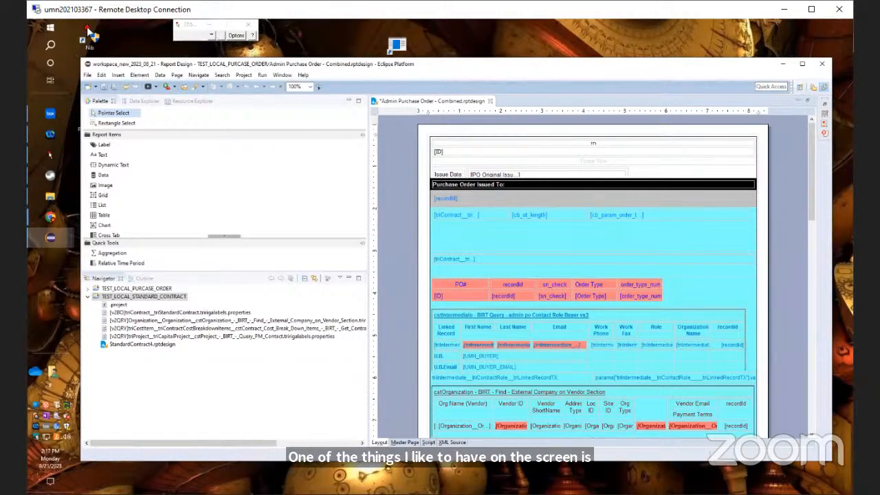
left_click(282, 75)
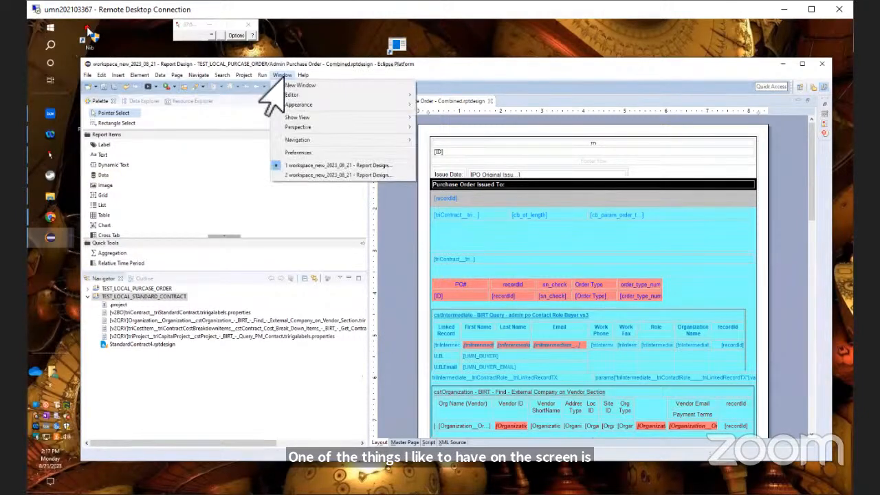
left_click(284, 152)
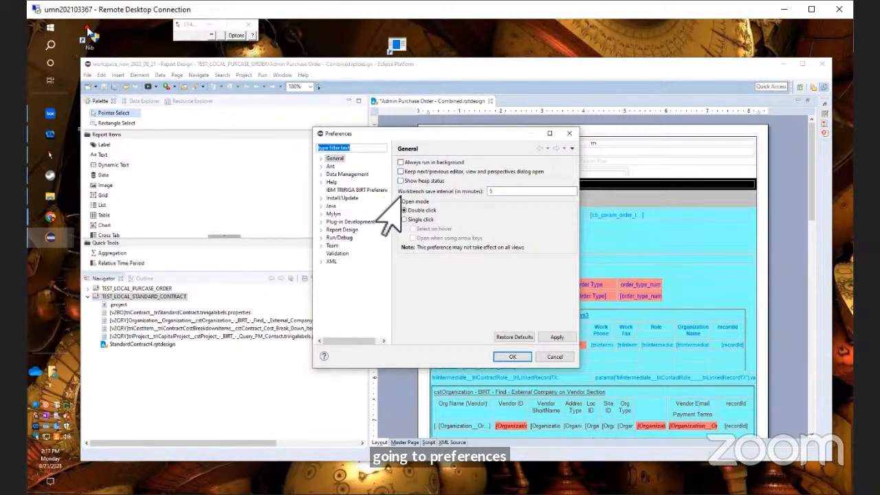
left_click(321, 159)
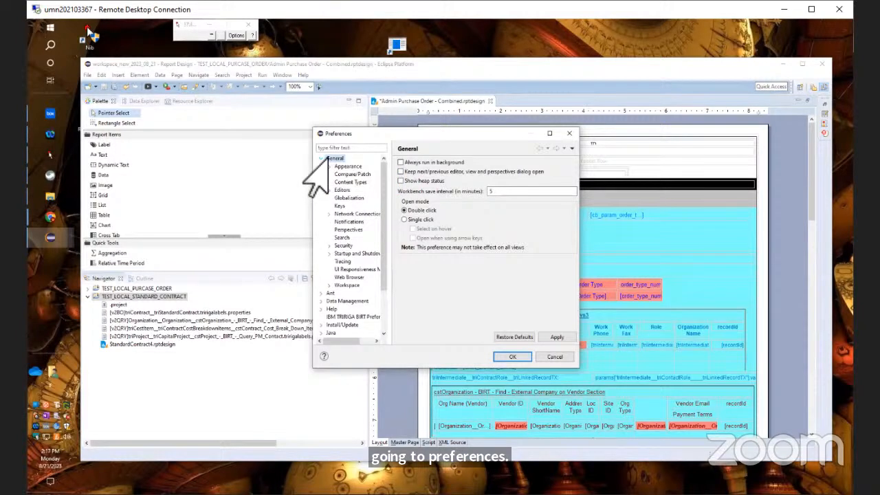
left_click(343, 166)
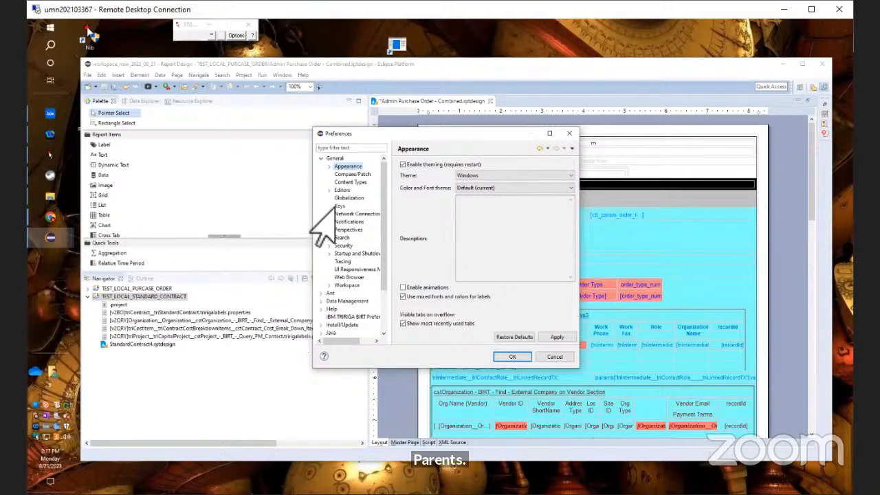
left_click(328, 167)
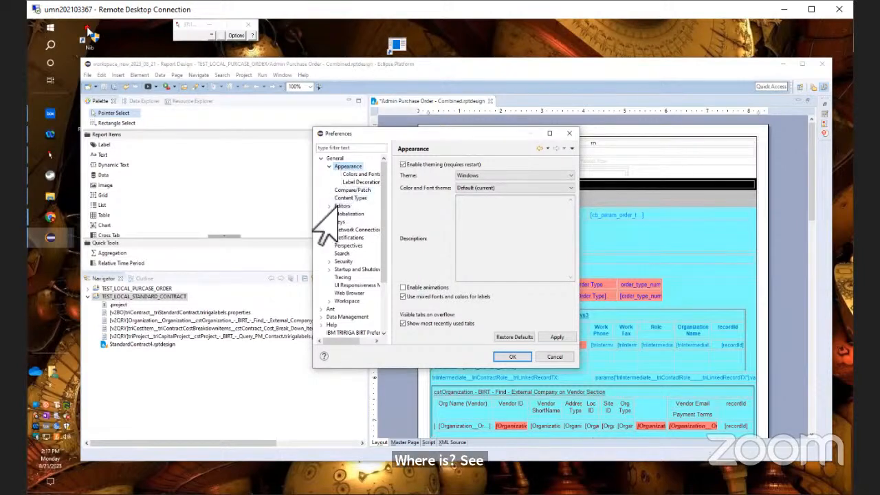
left_click(357, 175)
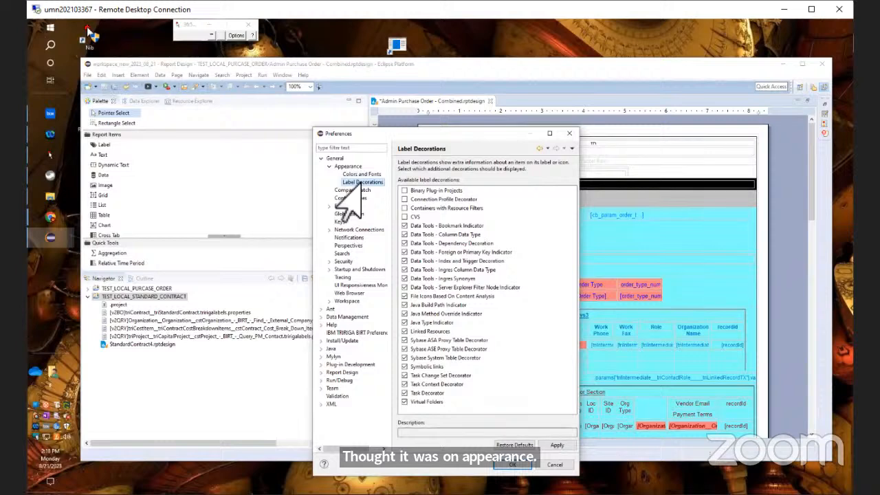
Step: Look through the Report Design preferences, examining the Layout, Preview and Resource settings
left_click(341, 373)
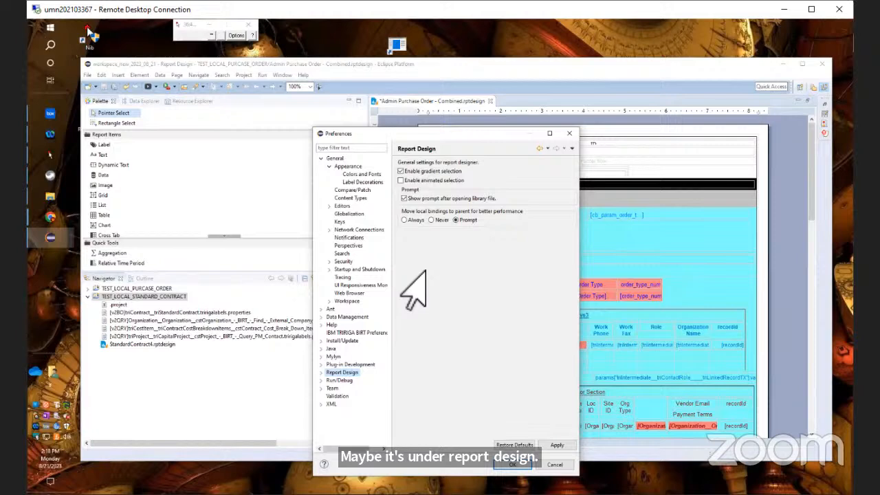
left_click(321, 372)
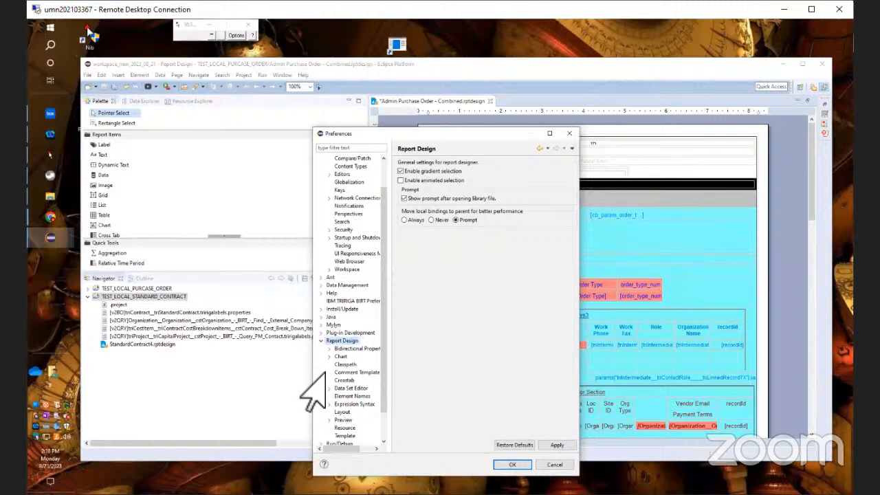
left_click(341, 412)
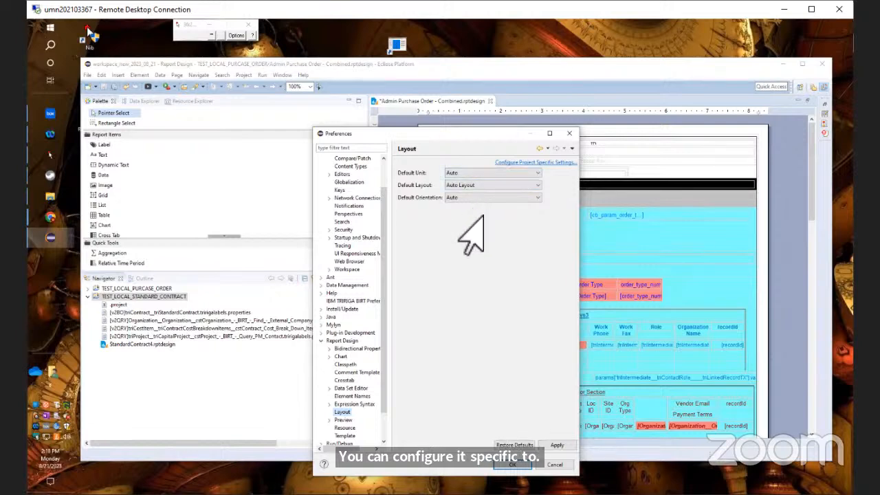
left_click(343, 419)
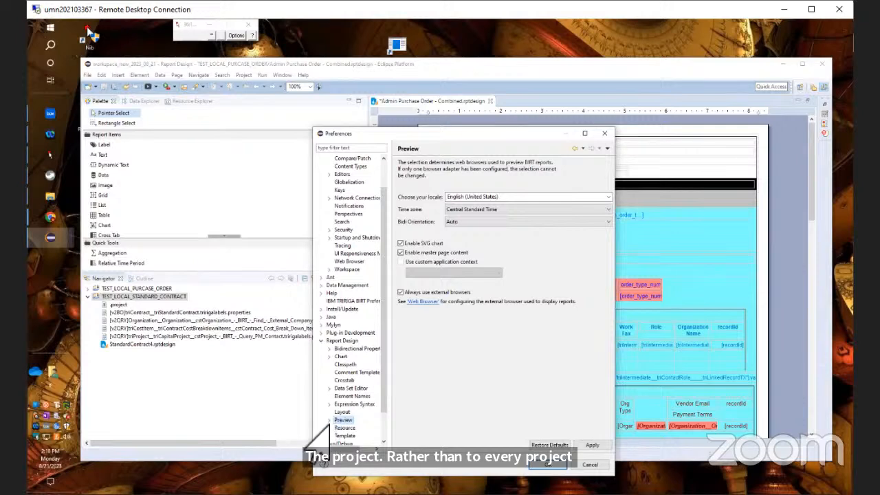
scroll(378, 430, "down", 1)
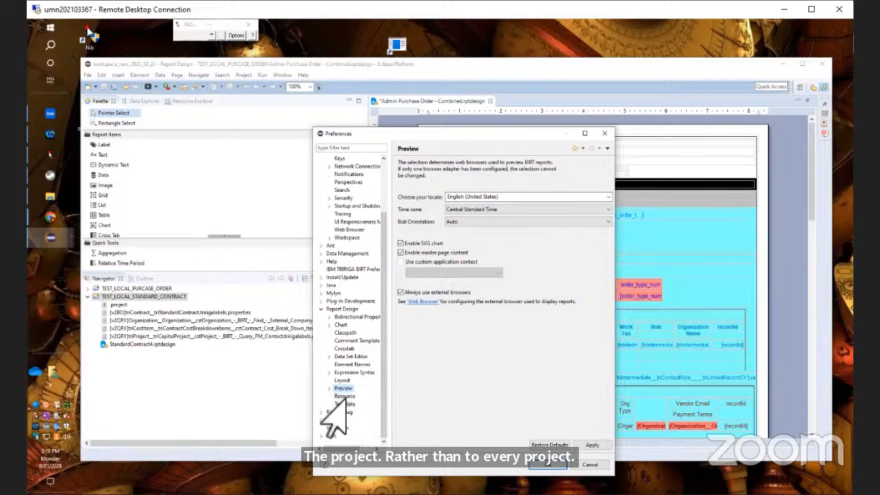
left_click(343, 397)
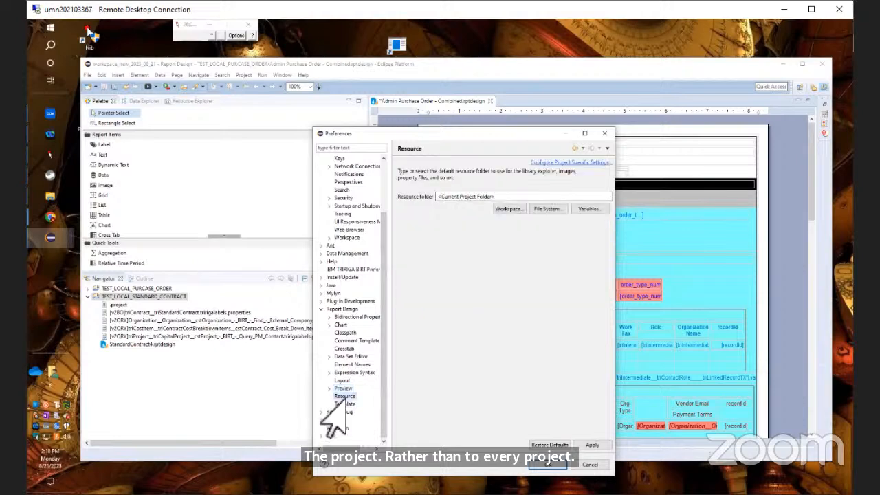
left_click(329, 389)
double_click(342, 389)
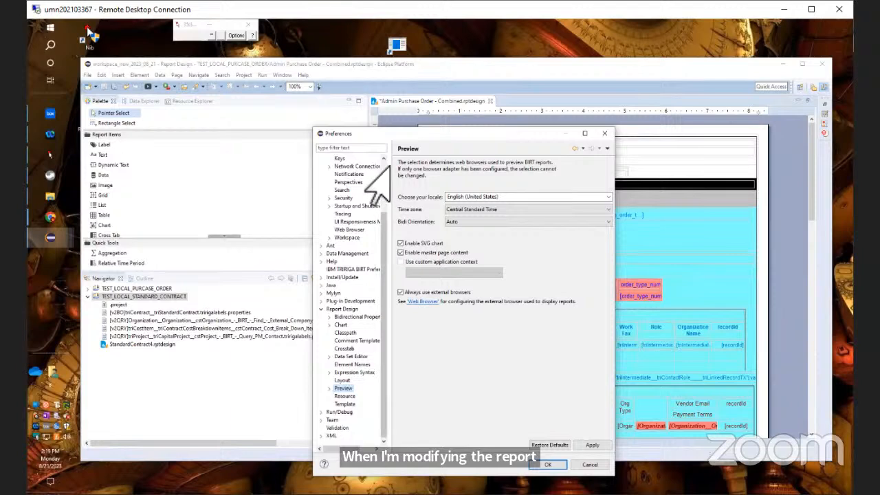
Step: Enable Show heap status in the General preferences and reduce the height of the Purchase Order window
scroll(344, 180, "up", 3)
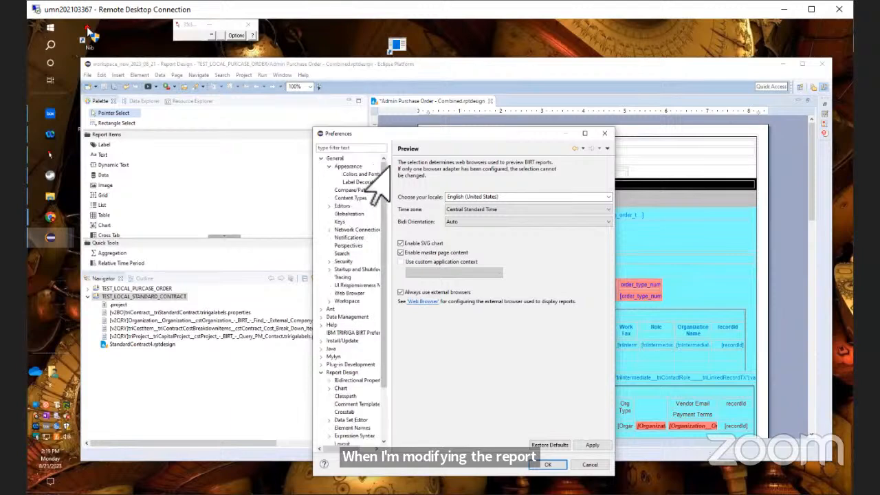
left_click(329, 159)
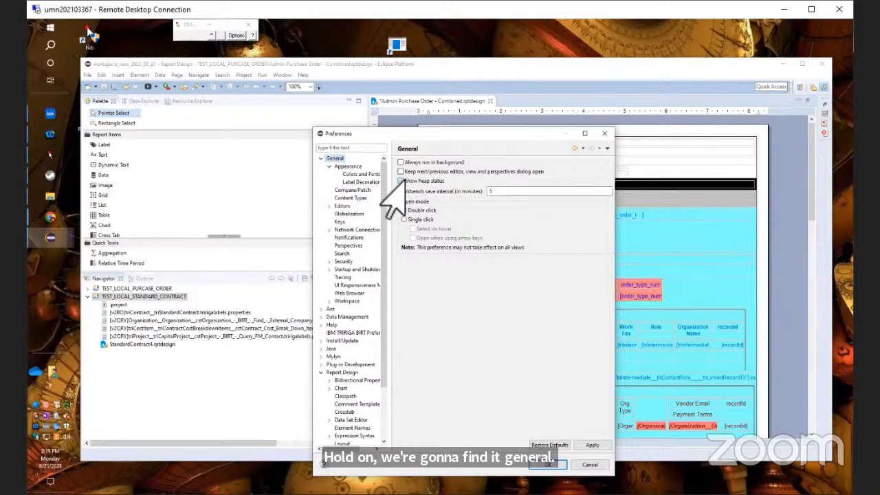
left_click(401, 181)
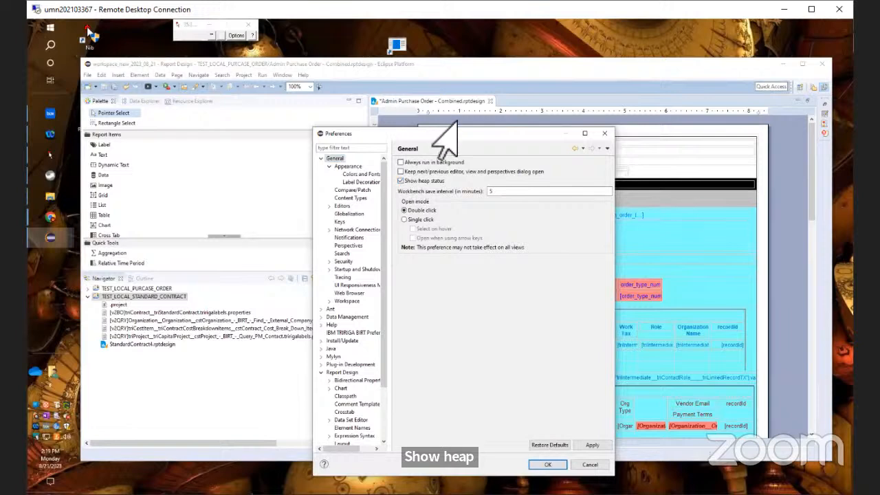
left_click_drag(450, 132, 327, 99)
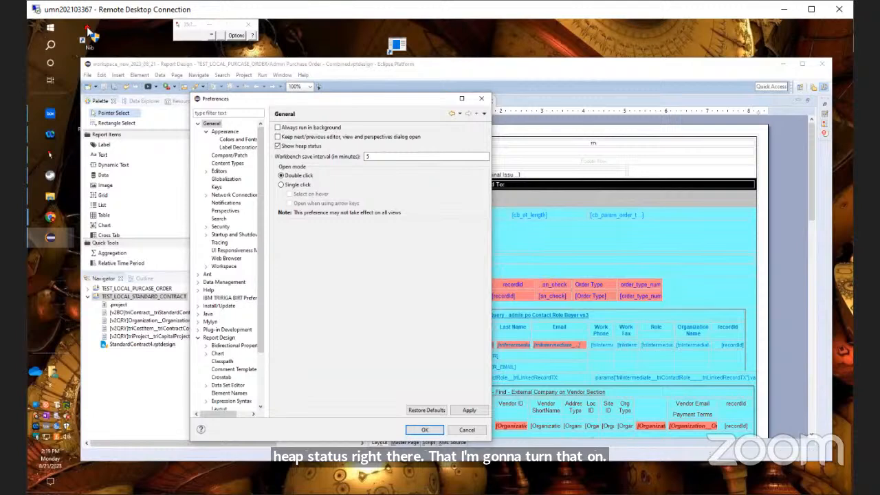
left_click(424, 430)
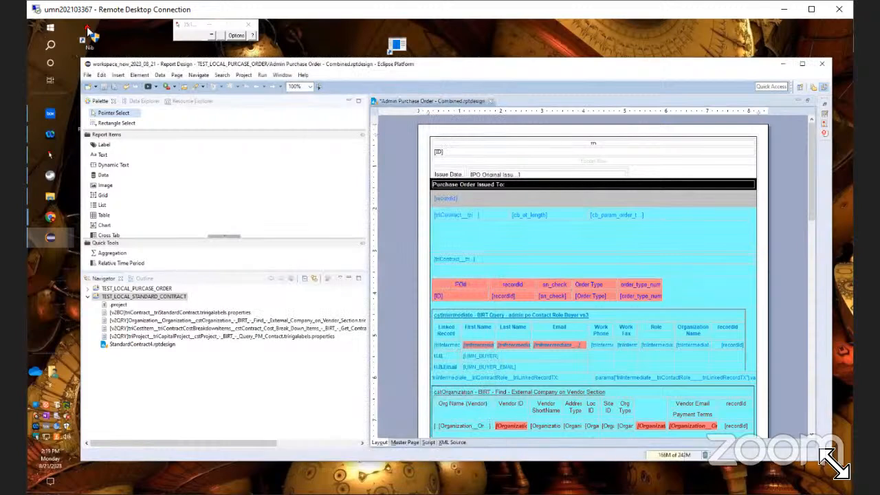
left_click_drag(832, 440, 827, 417)
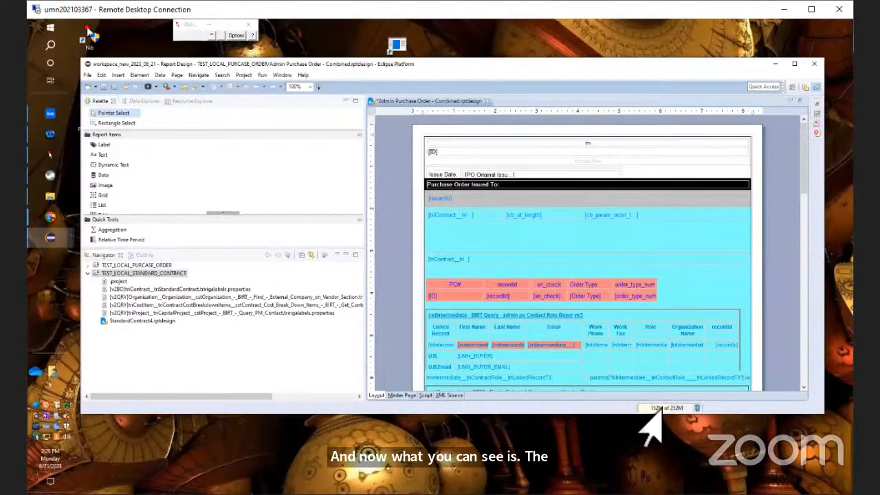
mouse_move(657, 413)
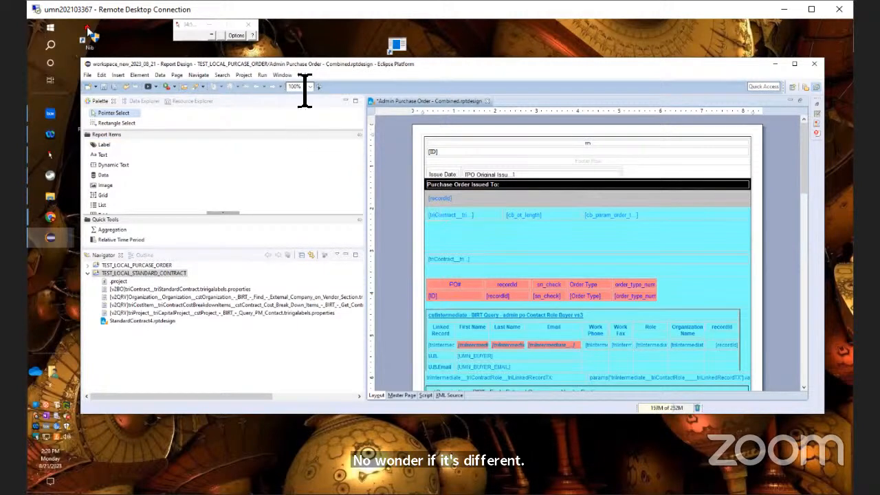
Step: Switch to the Standard Contract window and move it over the lower-right part of the Purchase Order window
left_click(278, 75)
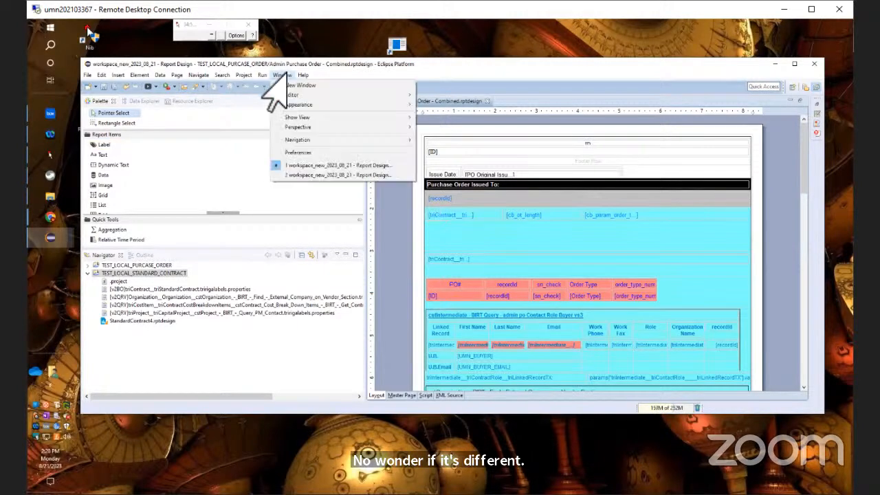
left_click(271, 176)
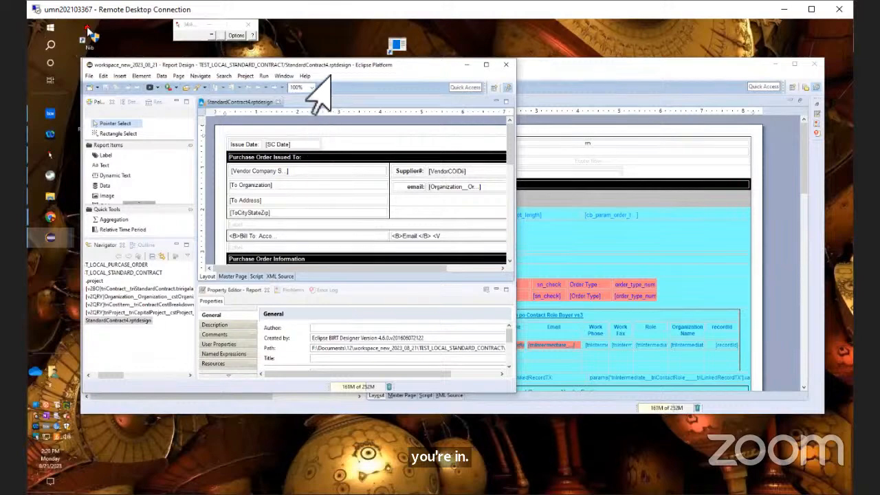
left_click_drag(333, 67, 614, 94)
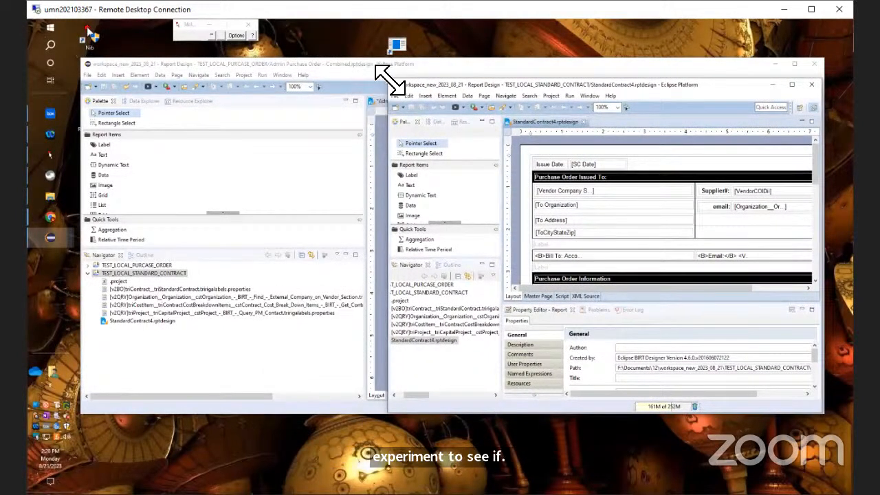
Step: Switch between both workbench windows and enlarge the Standard Contract window up to the Purchase Order window's upper-left corner
left_click(254, 65)
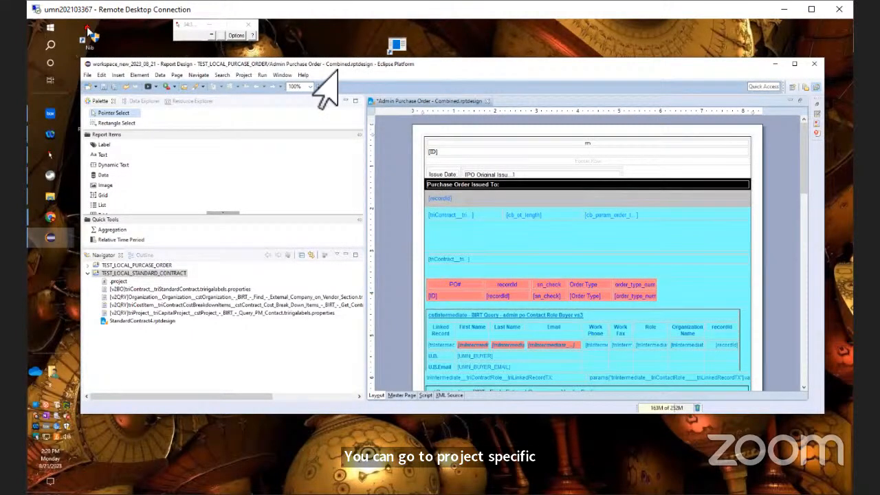
left_click(280, 75)
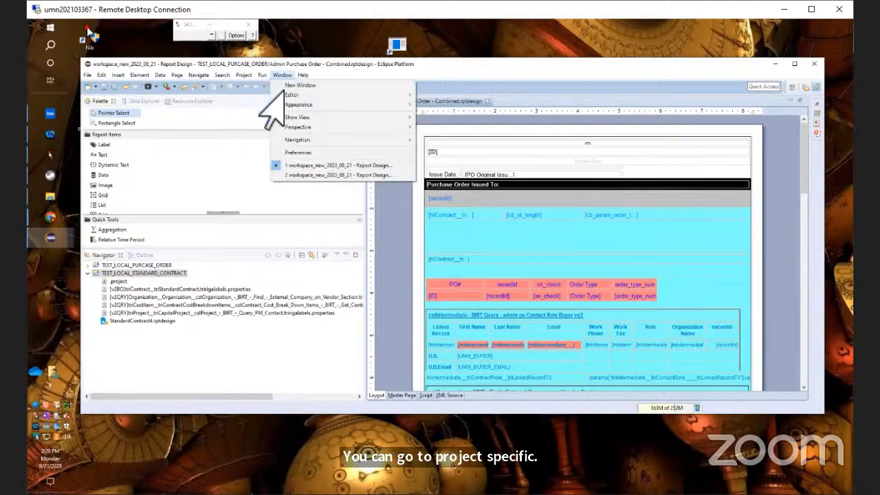
left_click(289, 175)
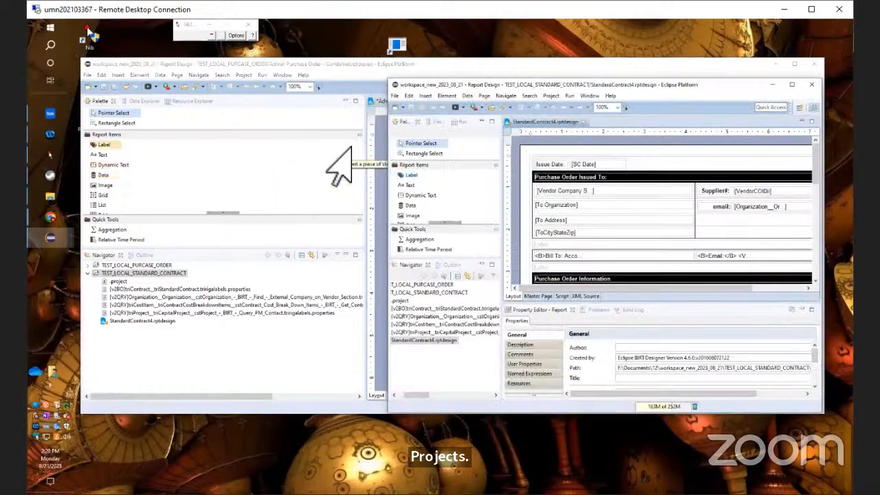
left_click_drag(389, 82, 80, 58)
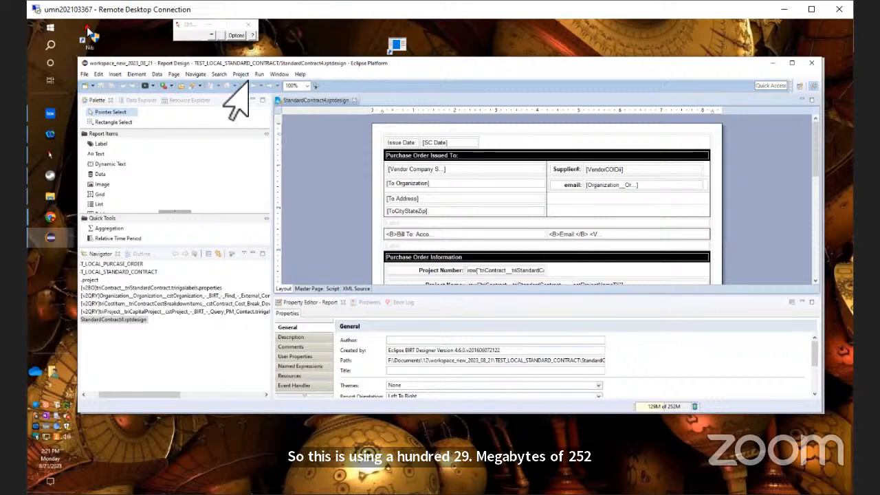
Step: Switch to the Purchase Order window and widen it slightly to align its left edge with the Standard Contract window
left_click(279, 74)
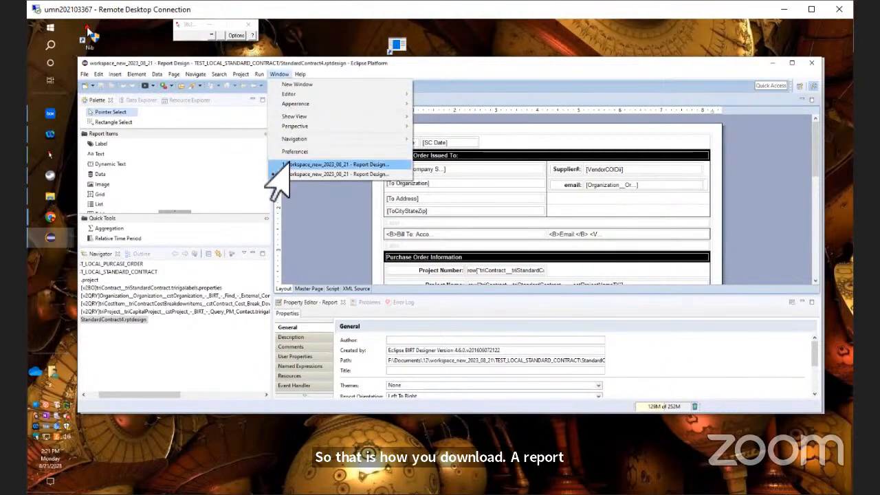
left_click(275, 169)
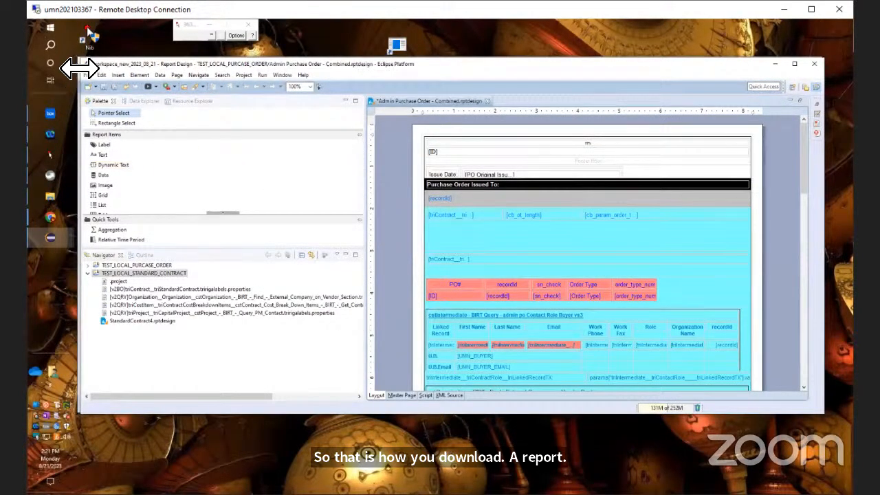
left_click_drag(82, 66, 79, 67)
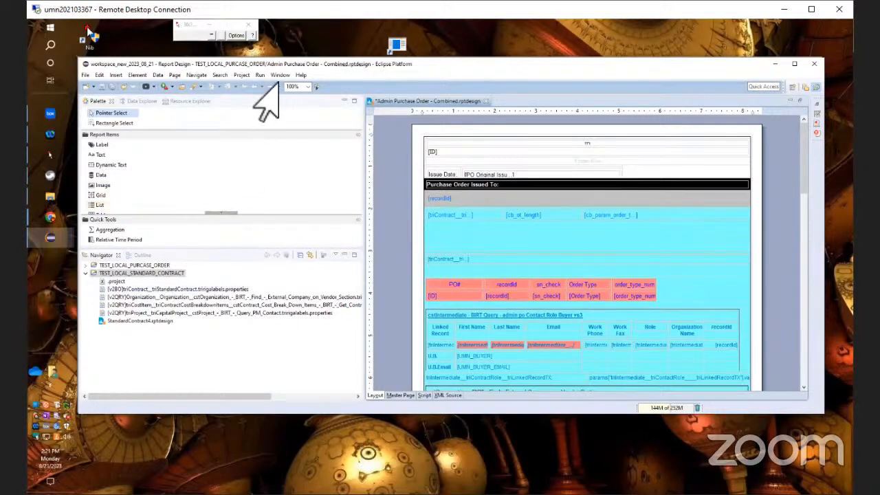
Step: Switch to the Standard Contract window and bring the full project folder names into view in the Navigator
left_click(278, 76)
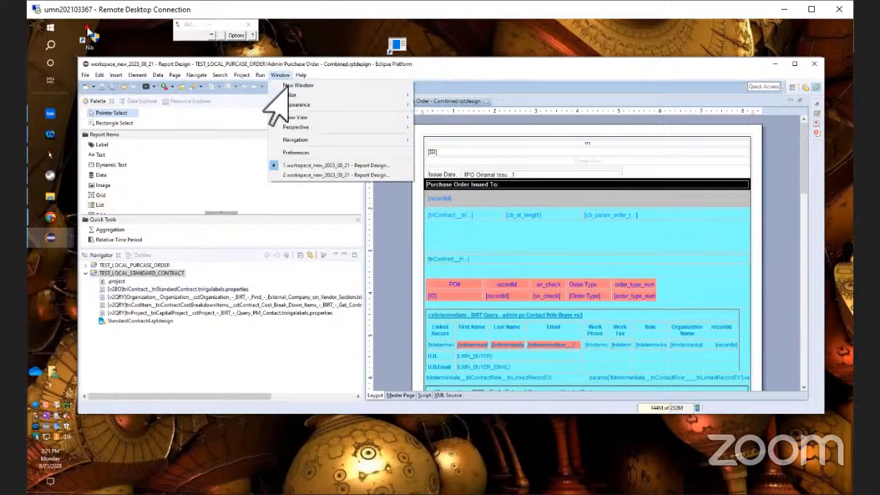
left_click(292, 175)
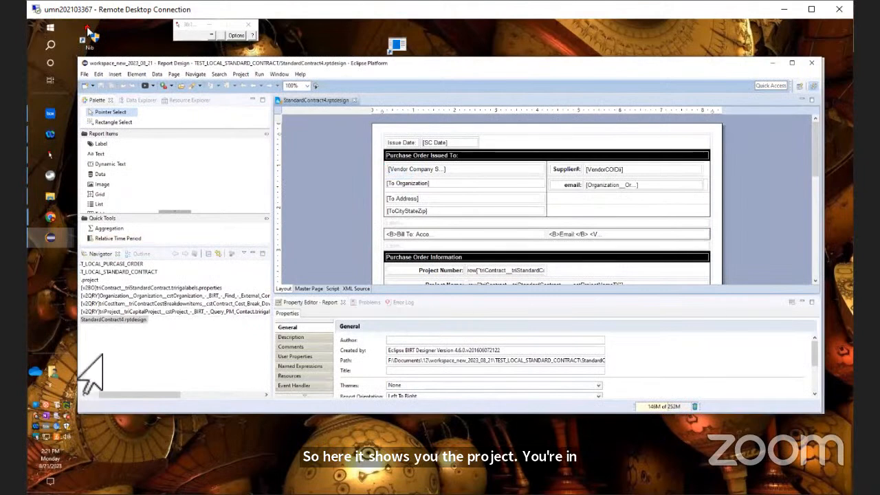
left_click(95, 394)
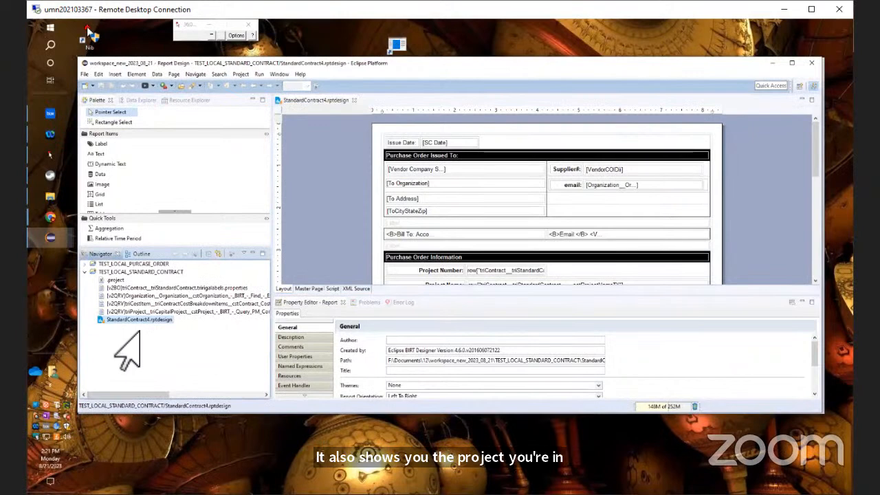
left_click(278, 75)
left_click(299, 74)
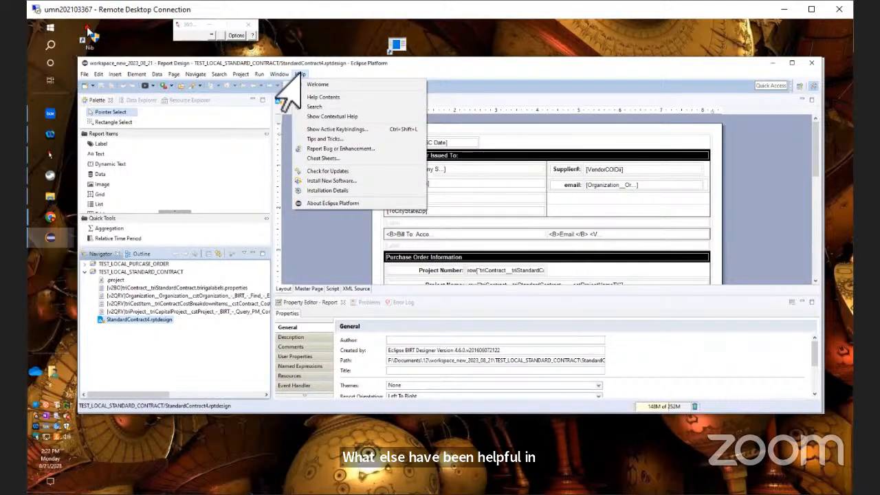
Step: Open the workbench preferences and check the General Appearance settings for animations
mouse_move(275, 75)
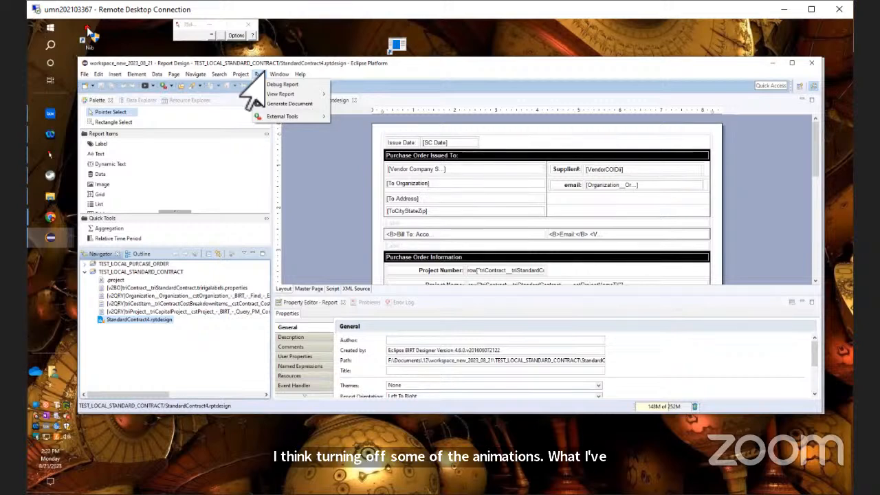
mouse_move(265, 118)
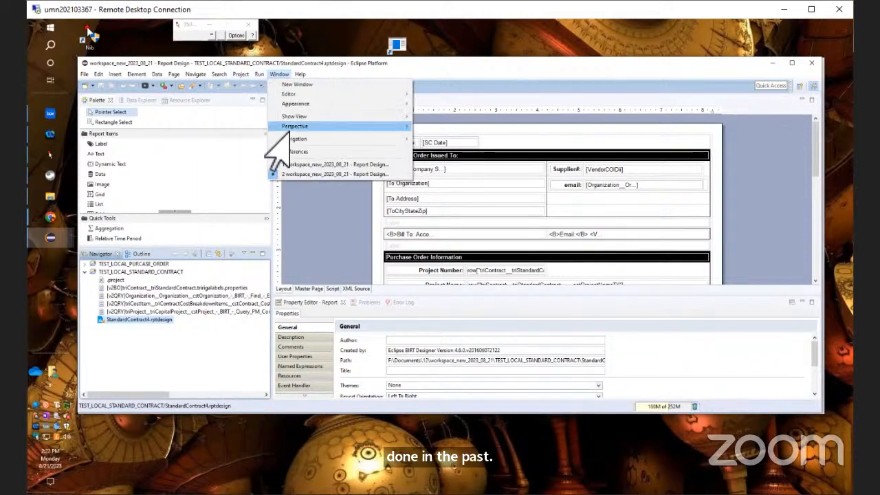
left_click(272, 154)
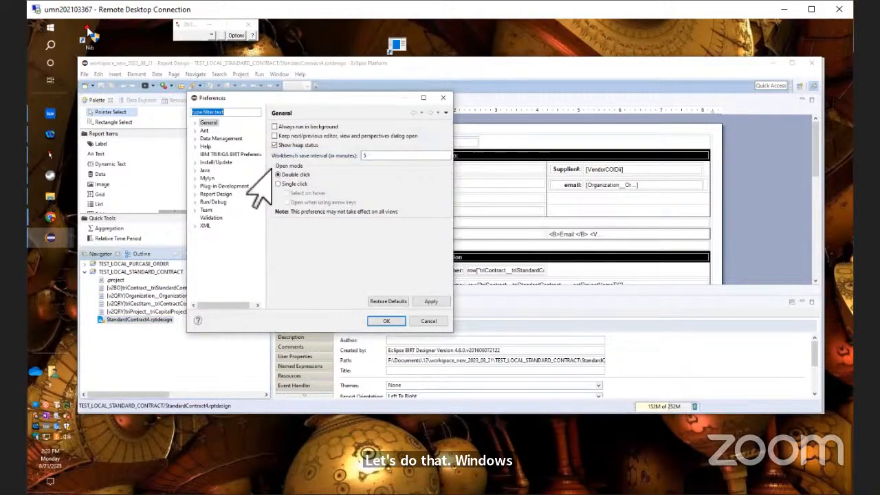
left_click(195, 124)
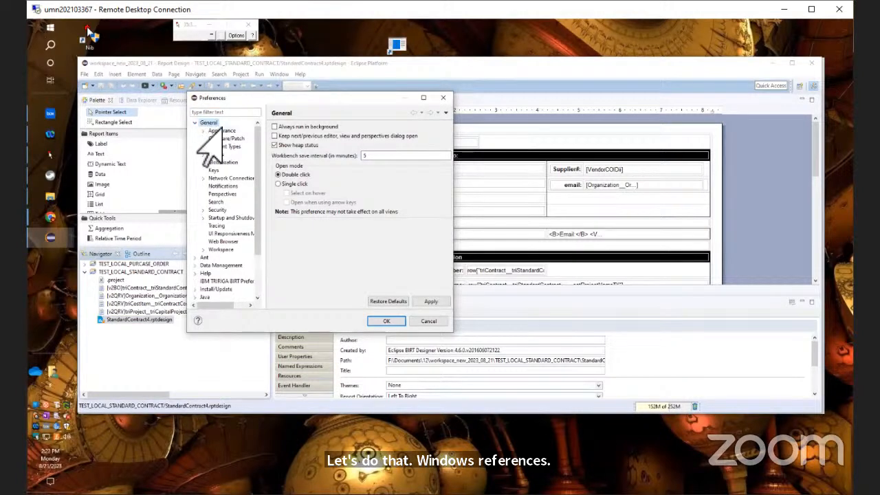
left_click(221, 131)
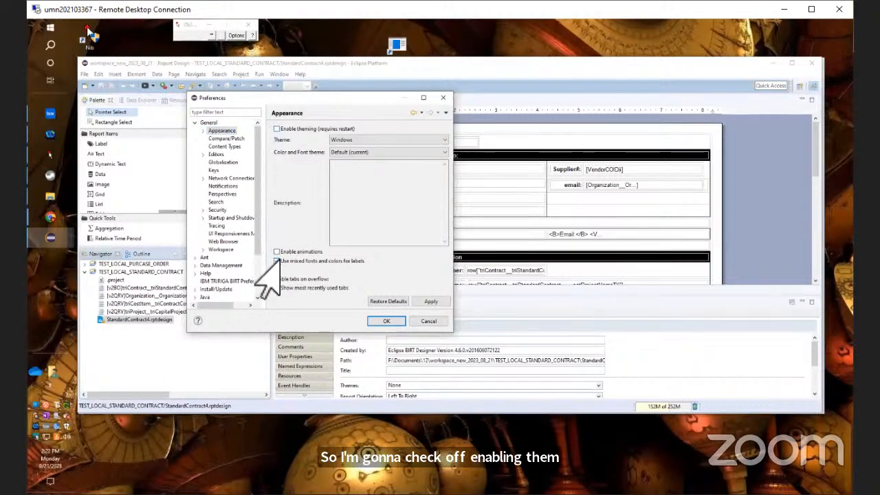
Step: Try turning off mixed fonts and colors for labels, and restore the Appearance settings
left_click(276, 260)
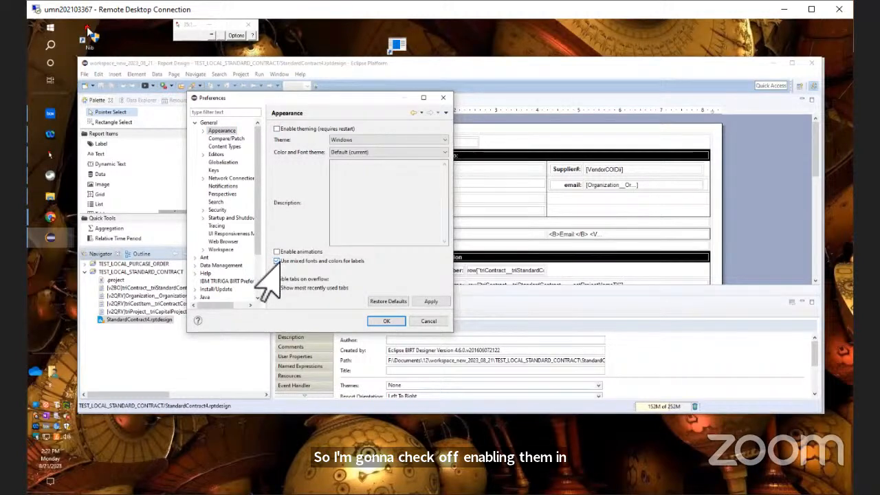
left_click(277, 287)
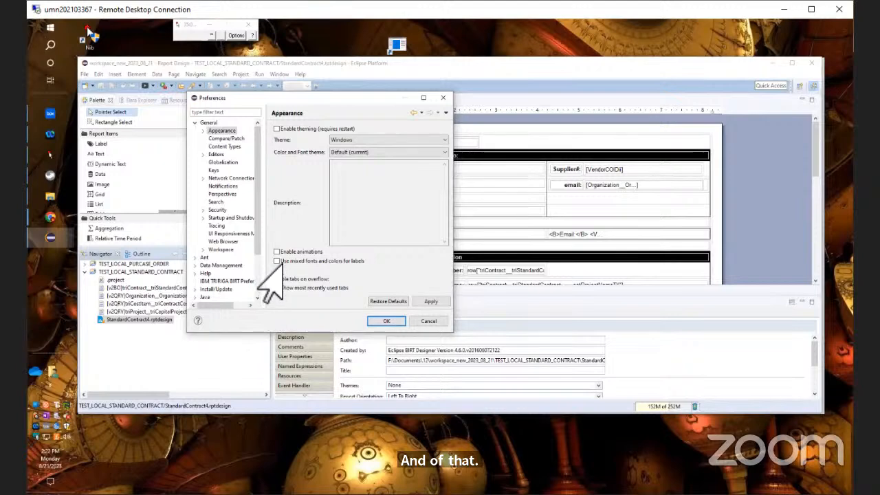
left_click(277, 287)
Step: Review the Colors and Fonts and Label Decorations preferences, and disable gradient selection in the Report Design preferences
left_click(203, 131)
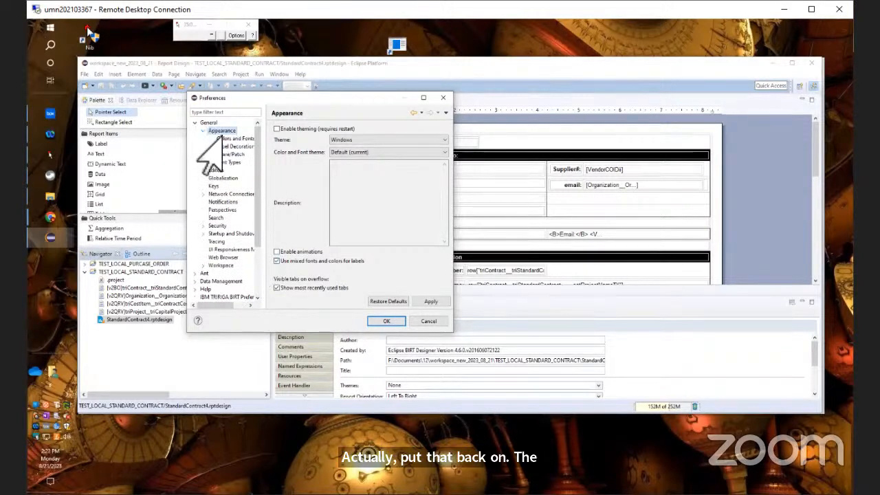
left_click(210, 139)
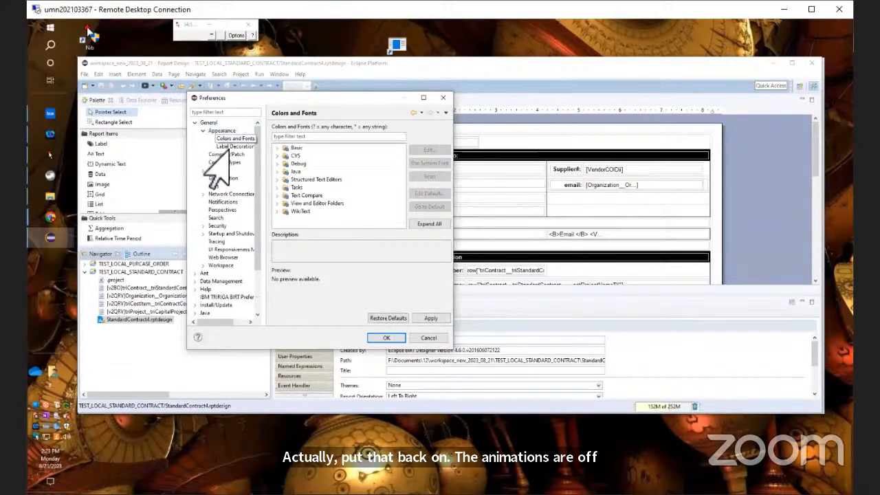
left_click(231, 147)
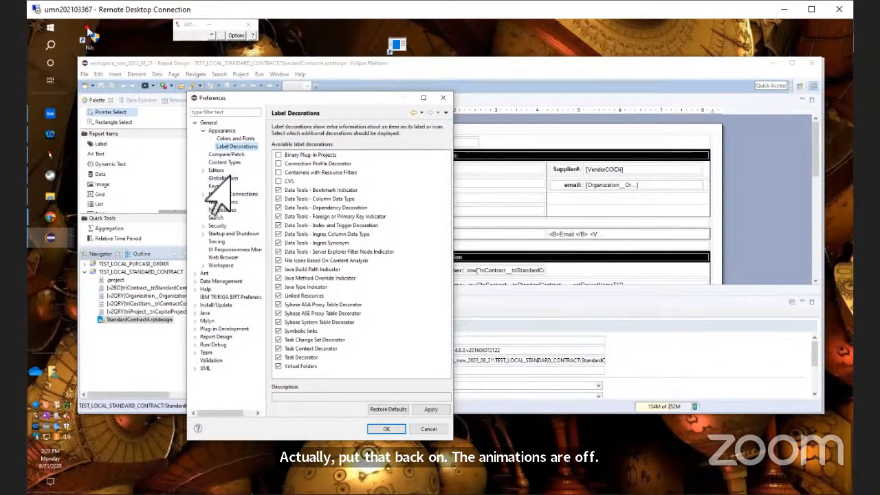
left_click(215, 336)
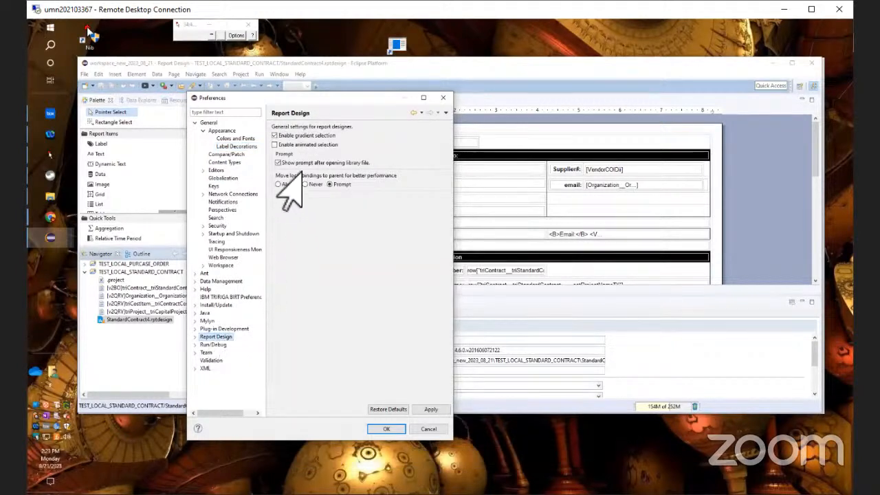
left_click(277, 135)
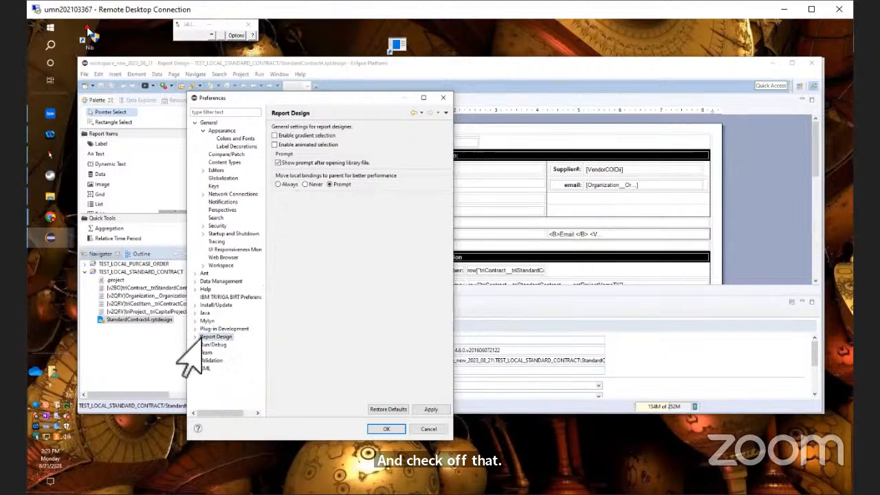
Step: Open the Report Design Preview preferences and widen the Preferences dialog considerably
key("Right")
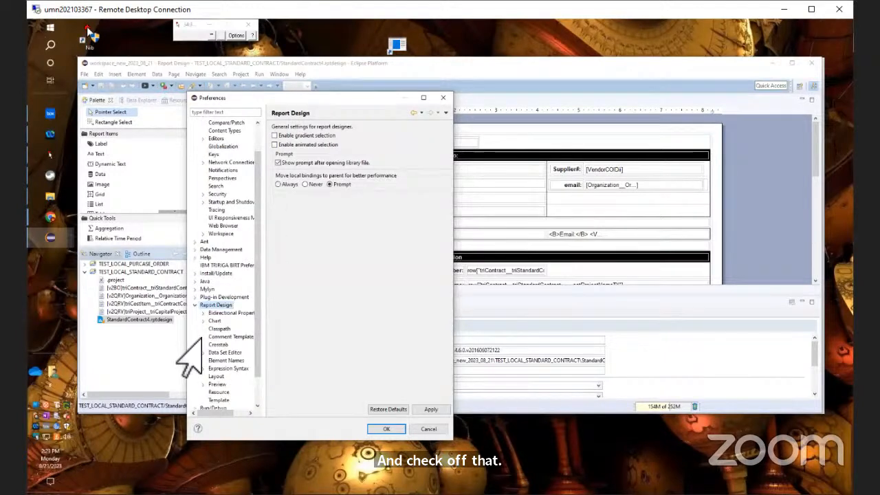
left_click(216, 385)
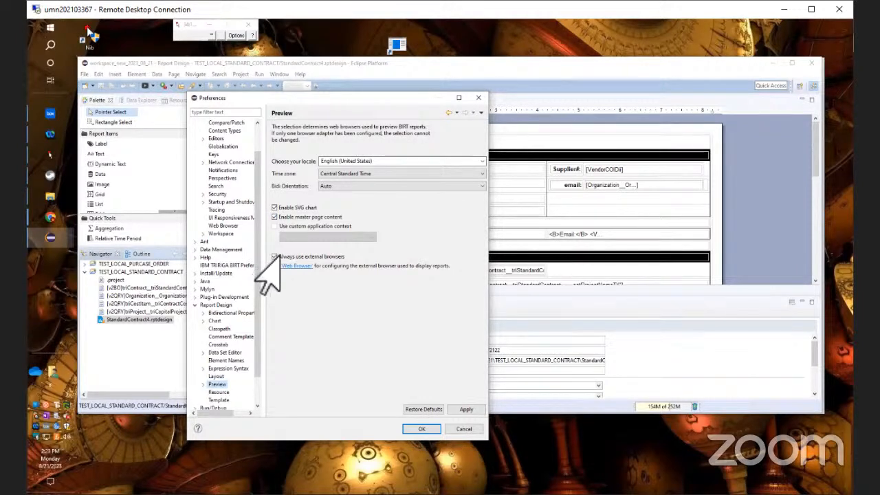
left_click_drag(489, 240, 741, 235)
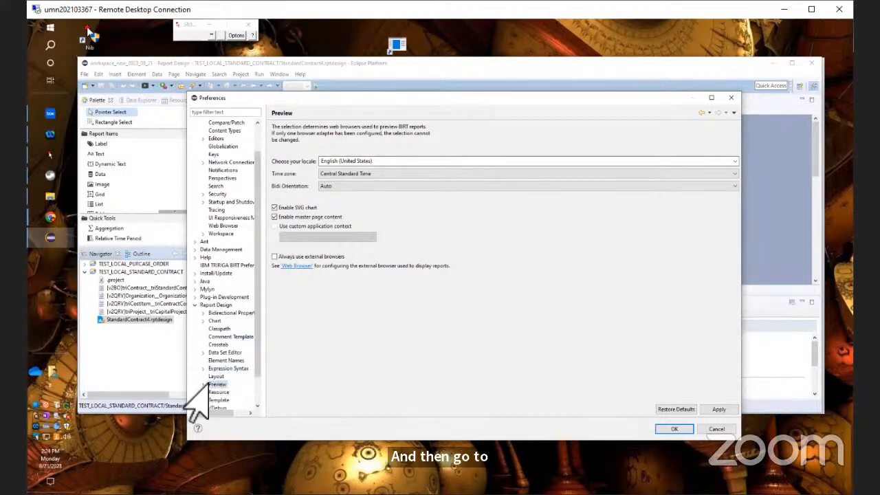
Step: Review the report preview settings and the linked Web Browser preferences, and save the preferences
left_click(210, 306)
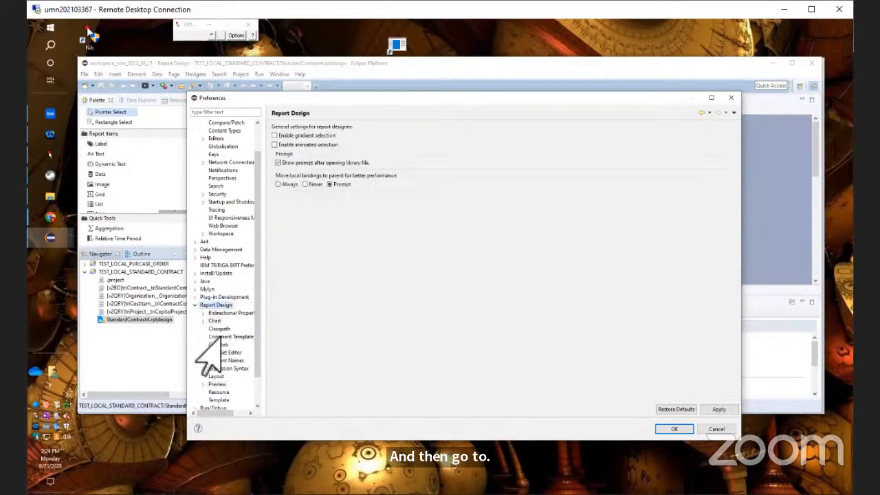
left_click(202, 385)
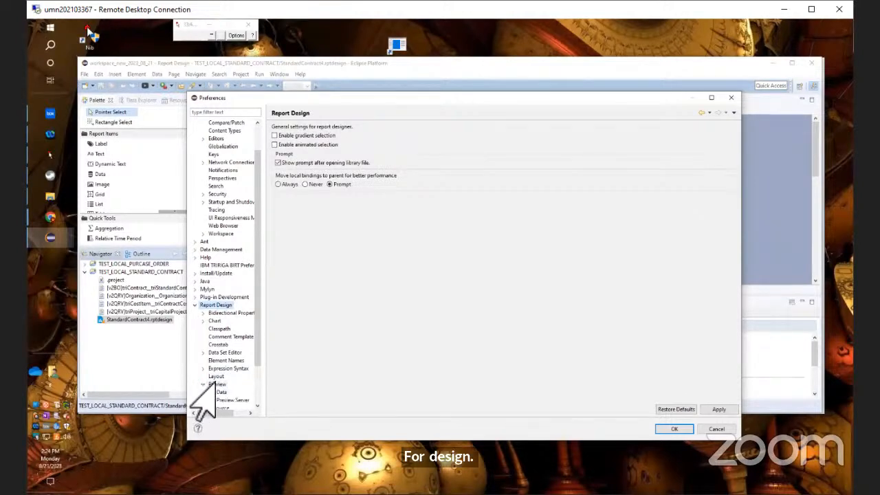
left_click(206, 386)
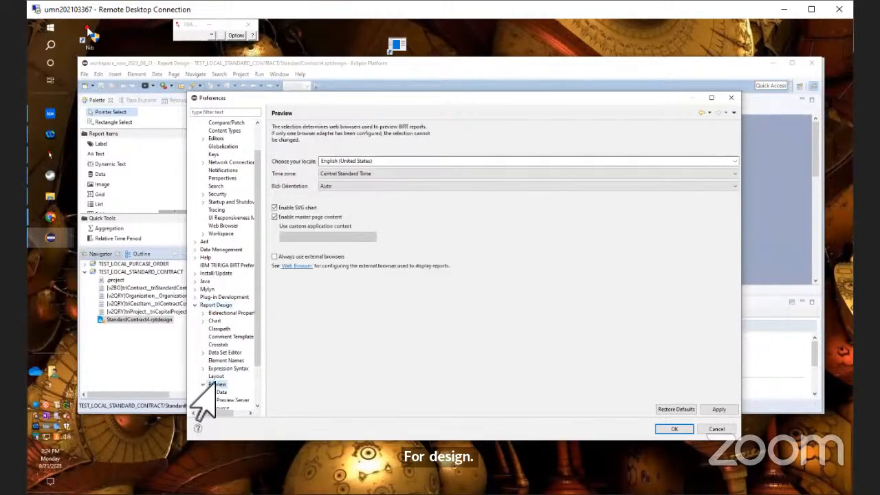
left_click(282, 267)
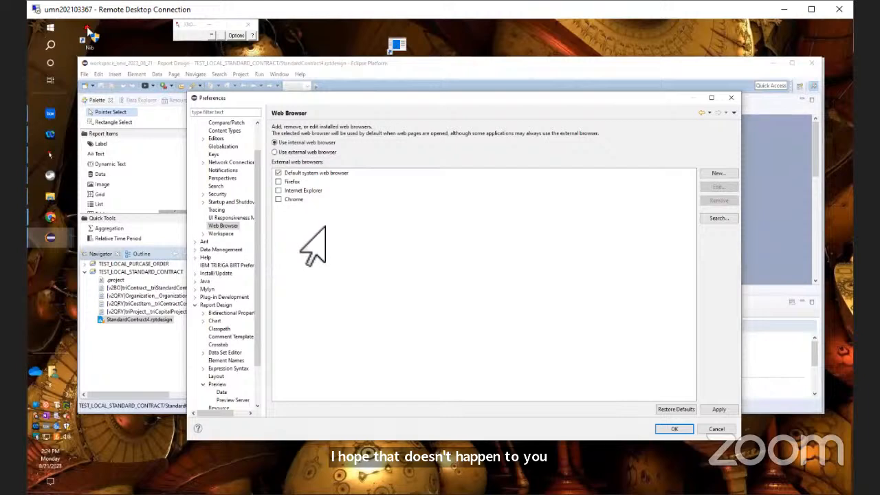
left_click(675, 429)
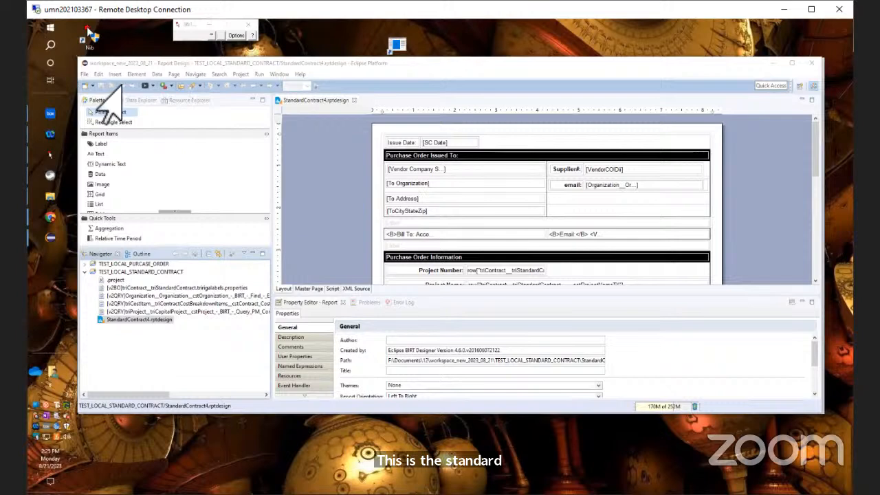
left_click(81, 75)
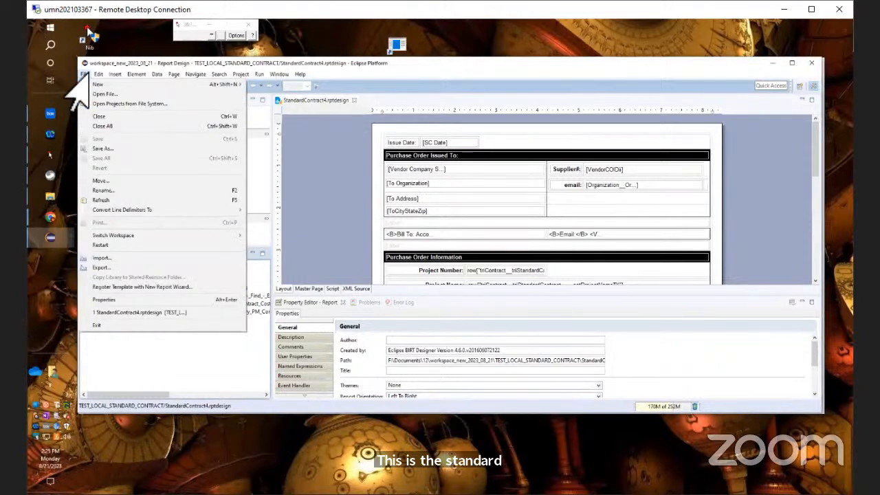
left_click(132, 60)
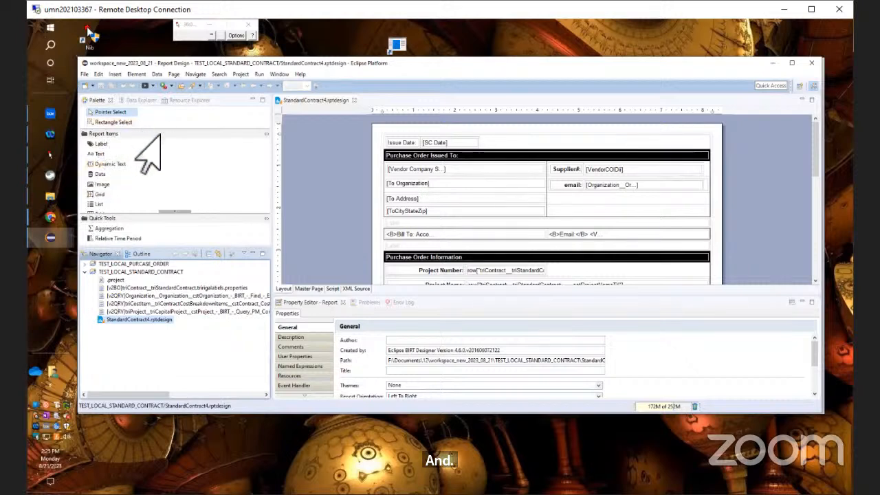
Step: Show the Data Explorer and expand the report's data sets, its report parameters and the pg_default_v05p01s01L parameter group
left_click(137, 100)
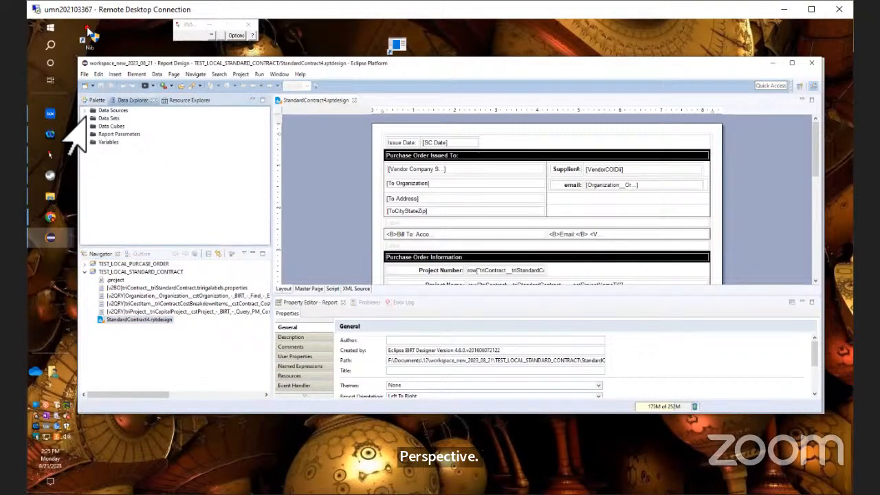
left_click(88, 119)
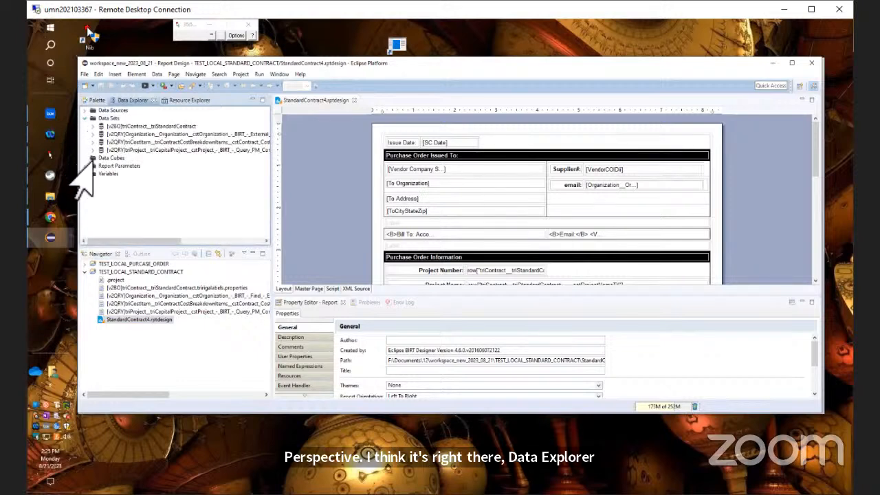
left_click(87, 166)
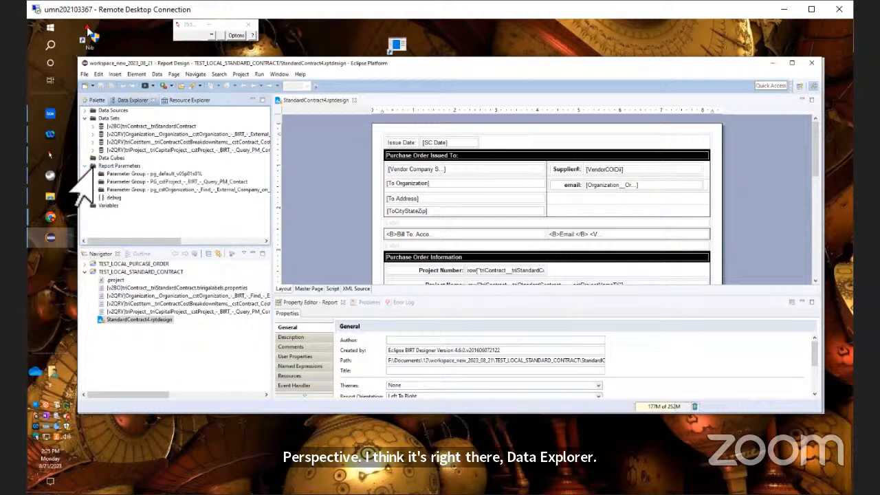
left_click(92, 174)
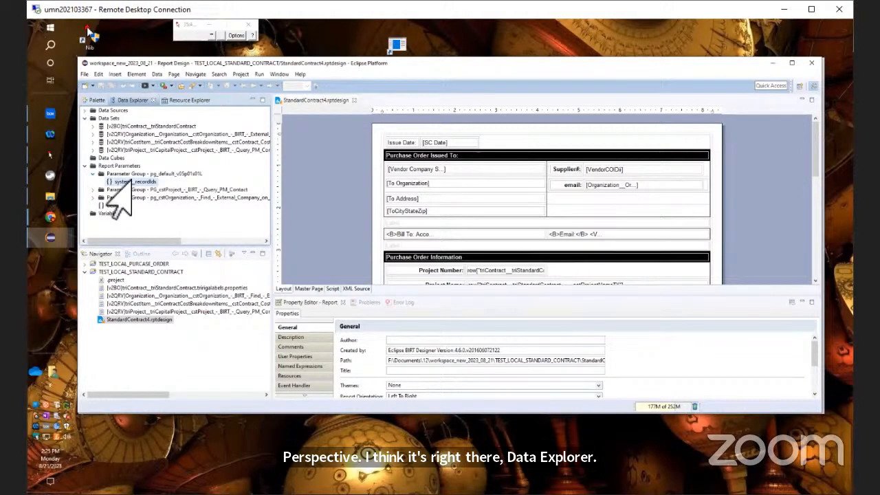
Step: Open the system__recordIds parameter for editing and move its dialog down to see its properties
left_click(113, 183)
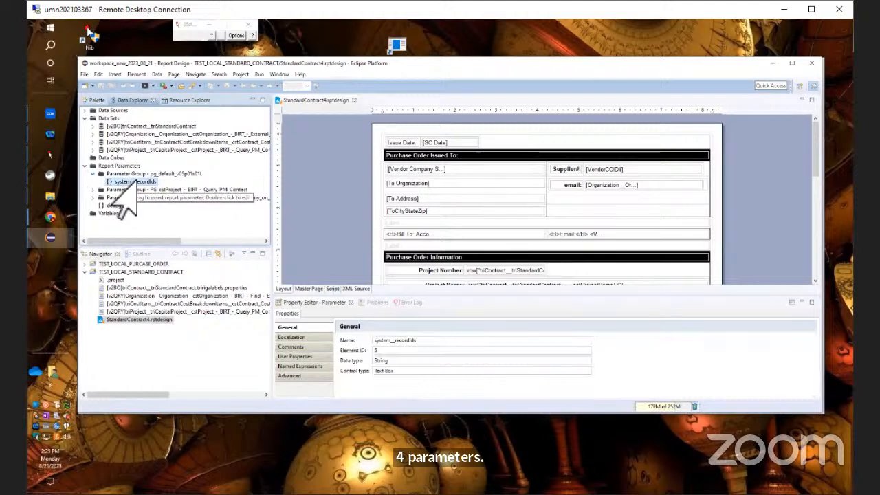
double_click(116, 184)
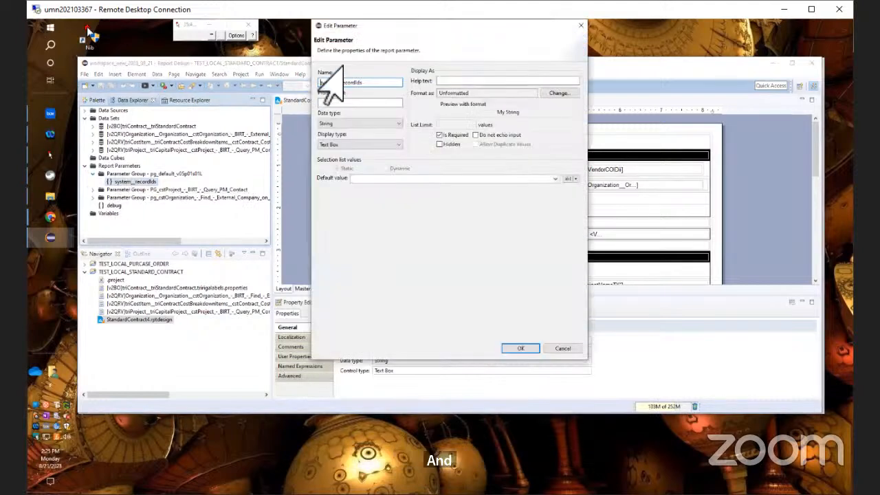
left_click_drag(387, 26, 394, 79)
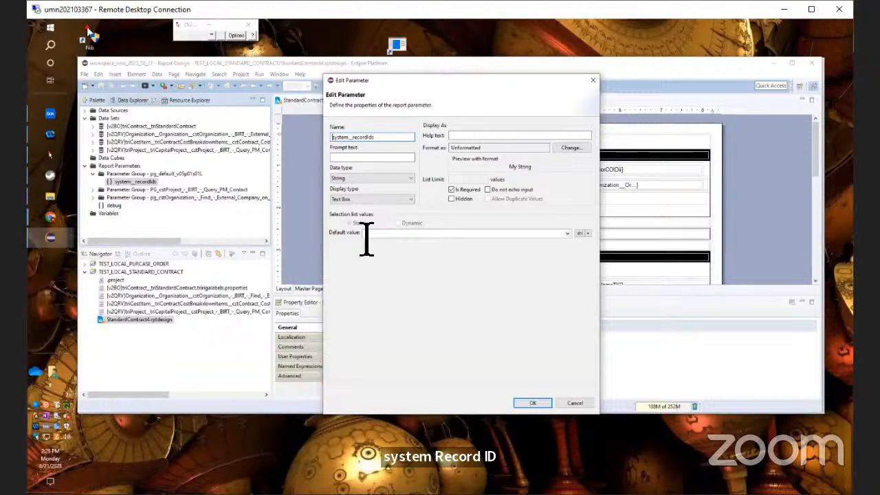
Step: Switch to the Chrome window with the Central Roofing purchase order record and preview the other open browser windows
left_click(48, 217)
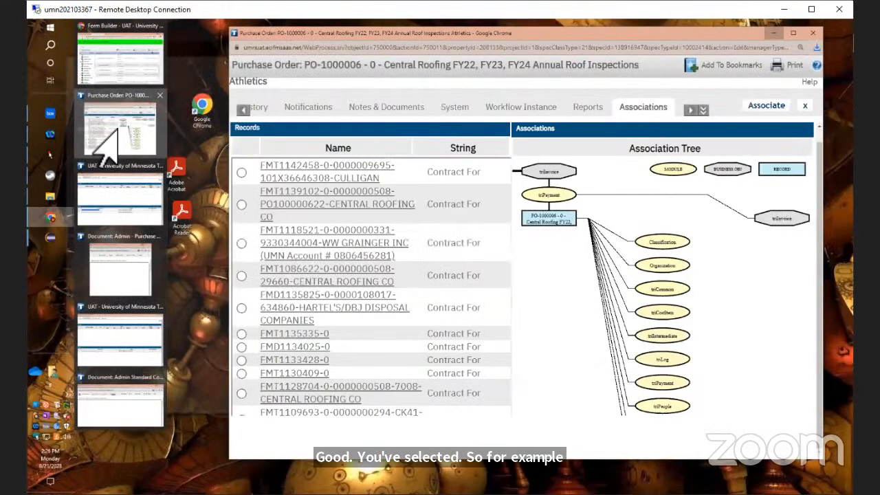
left_click(106, 131)
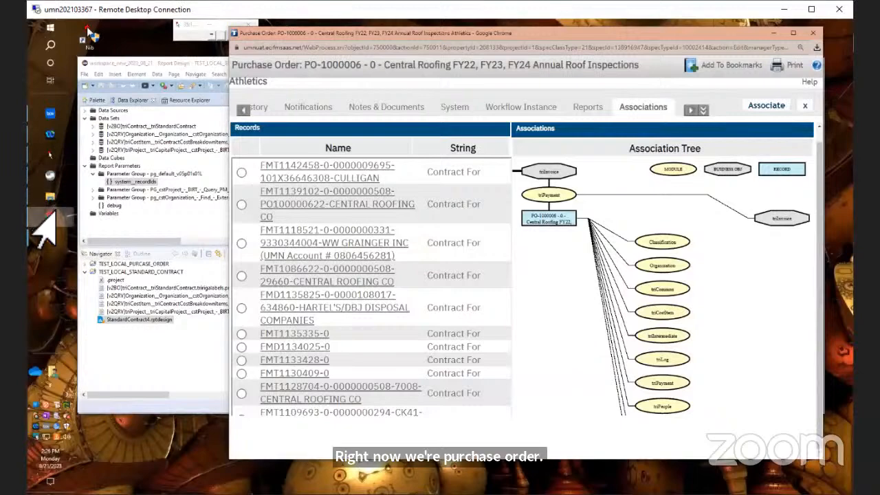
mouse_move(41, 220)
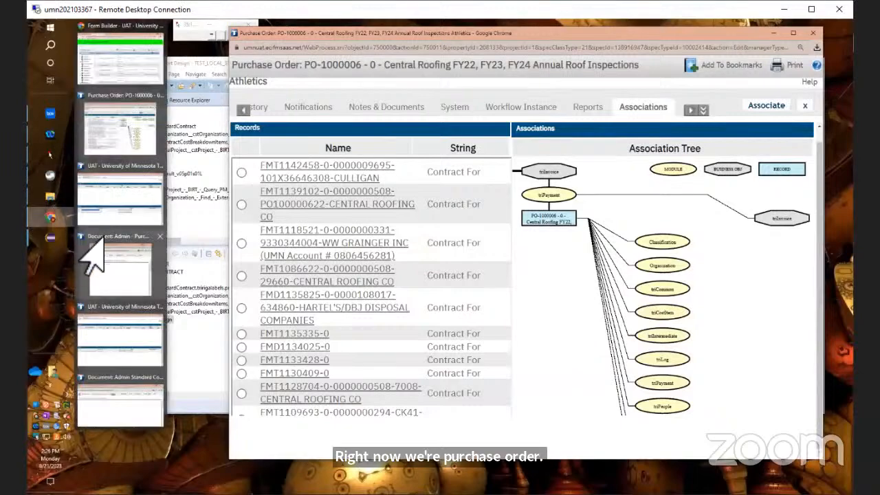
mouse_move(109, 269)
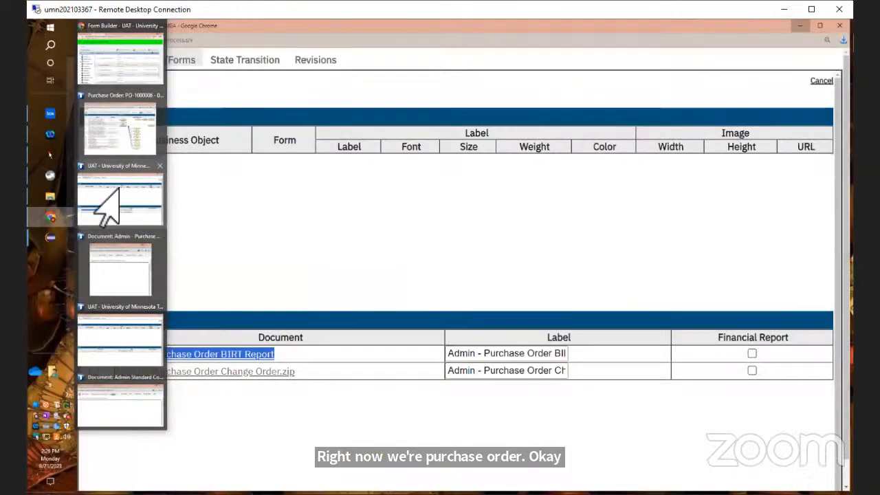
mouse_move(88, 117)
mouse_move(100, 72)
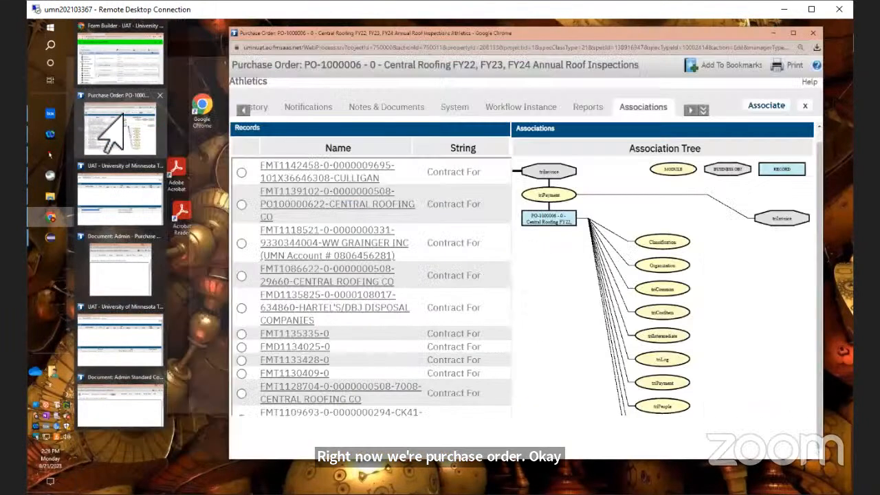
mouse_move(122, 180)
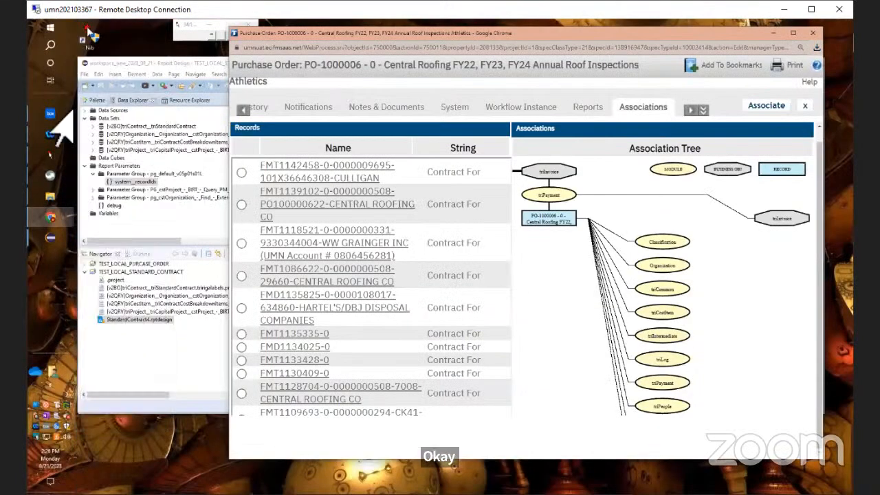
Step: Close all open Chrome windows to start with a fresh browser session
left_click(33, 219)
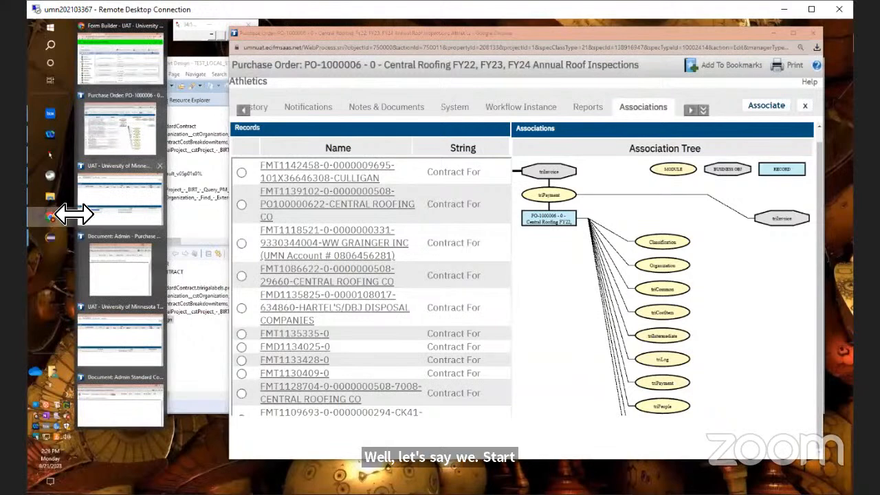
right_click(34, 215)
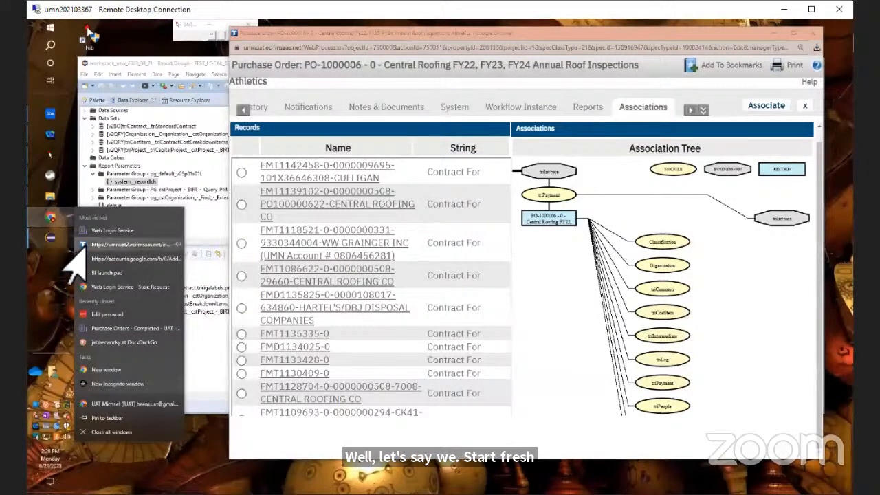
left_click(98, 433)
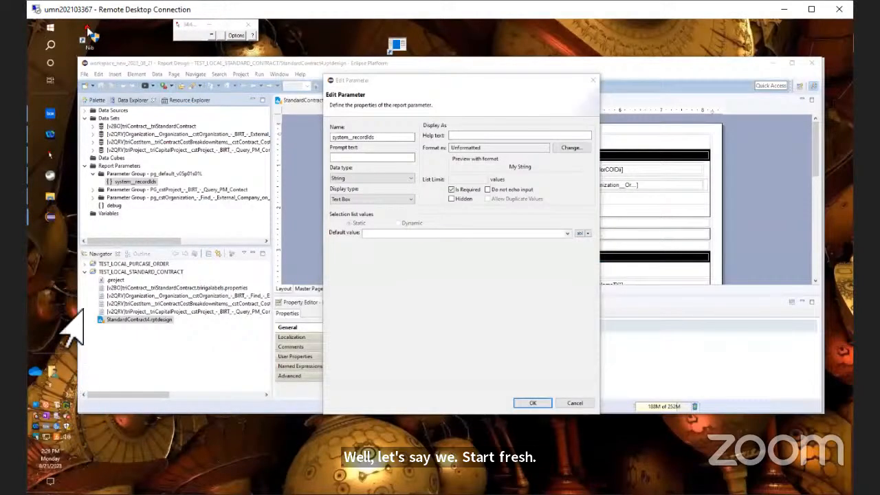
Step: Start Google Chrome and sign in to TRIRIGA through the Login Page bookmark with the prefilled internet ID and password
left_click(45, 29)
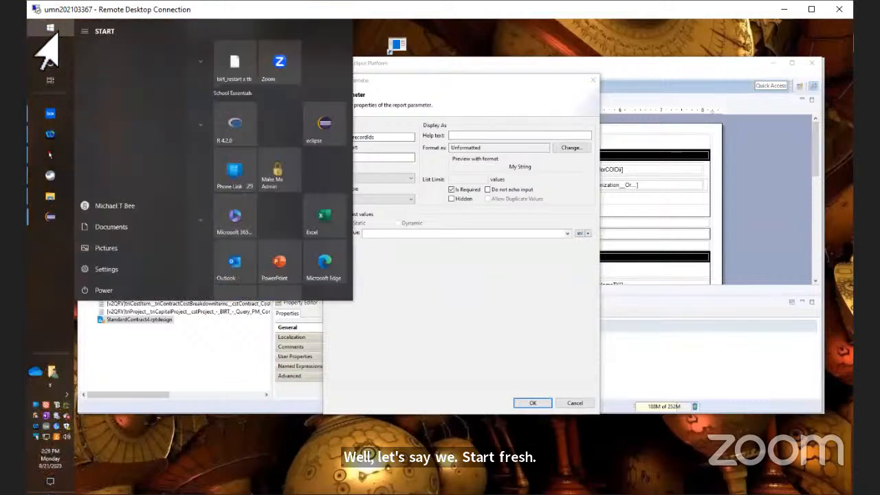
left_click(118, 76)
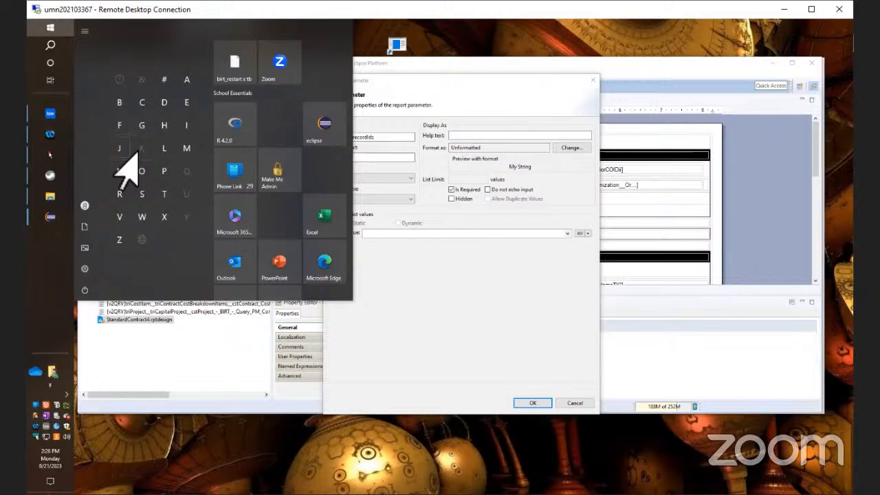
left_click(139, 127)
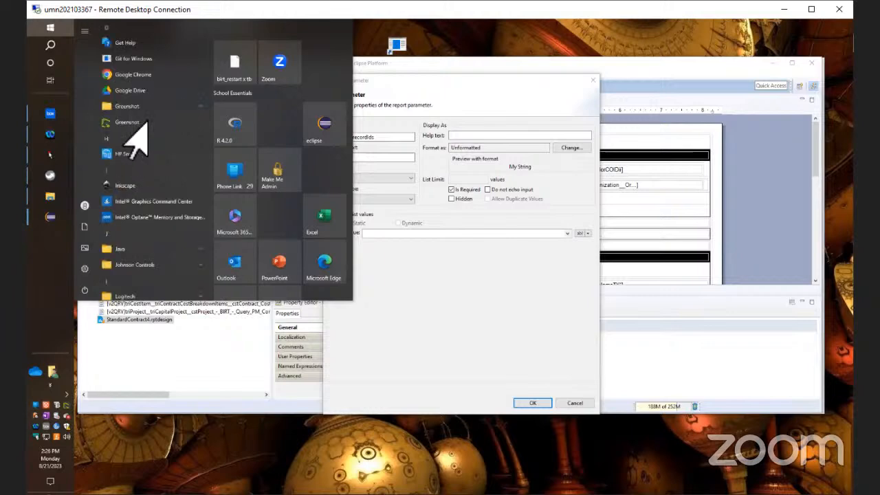
left_click(134, 75)
left_click(502, 215)
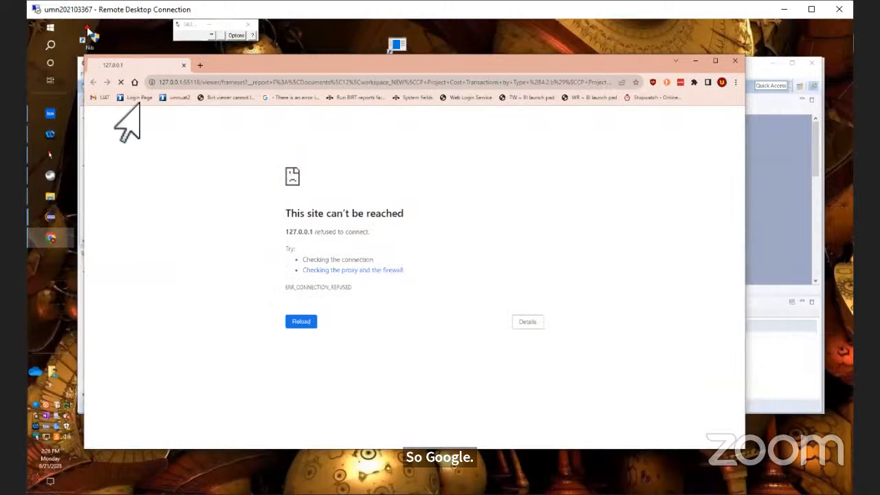
left_click(140, 97)
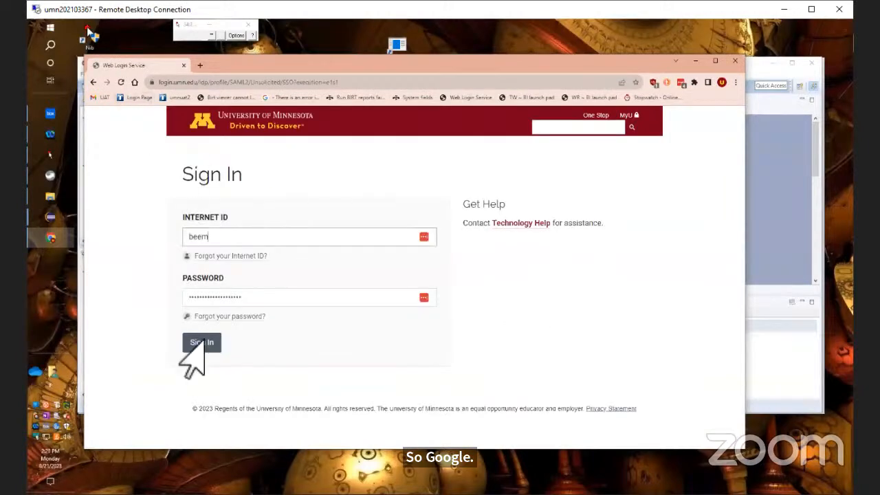
left_click(200, 343)
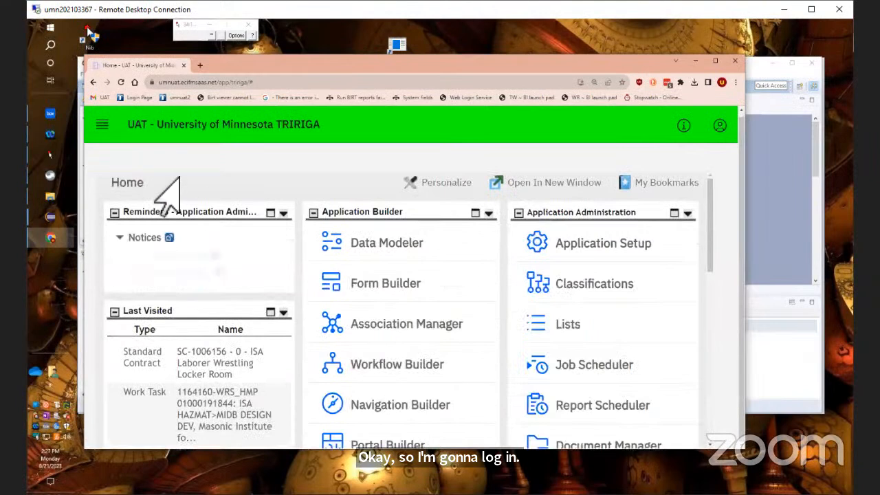
Step: Expand the TRIRIGA navigation to Contracts and its Contracts subsection, and open the Standard Contracts list
left_click(101, 127)
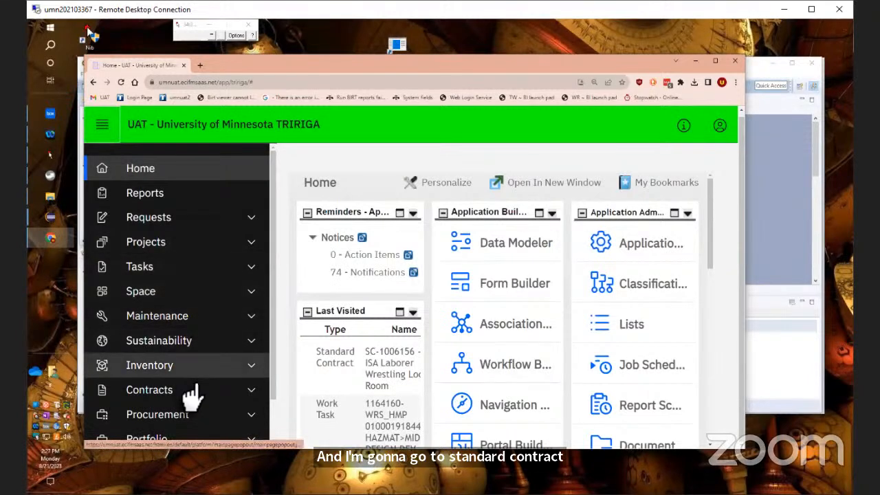
left_click(249, 391)
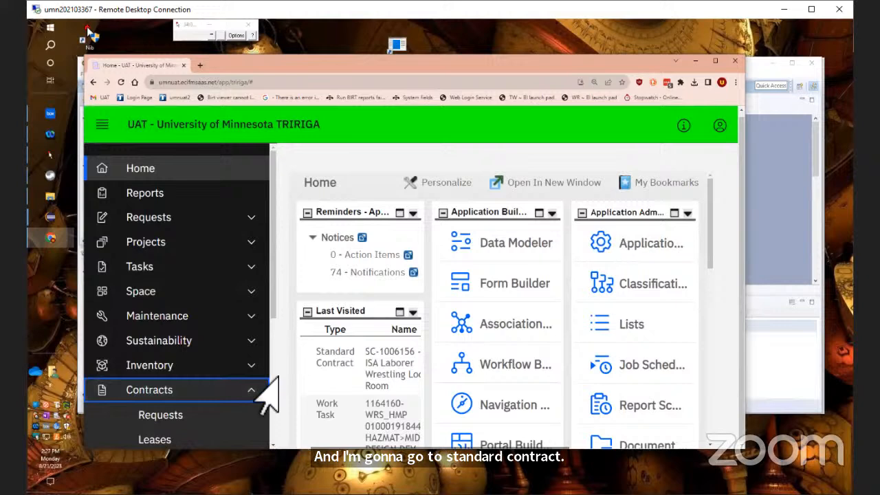
scroll(252, 387, "down", 3)
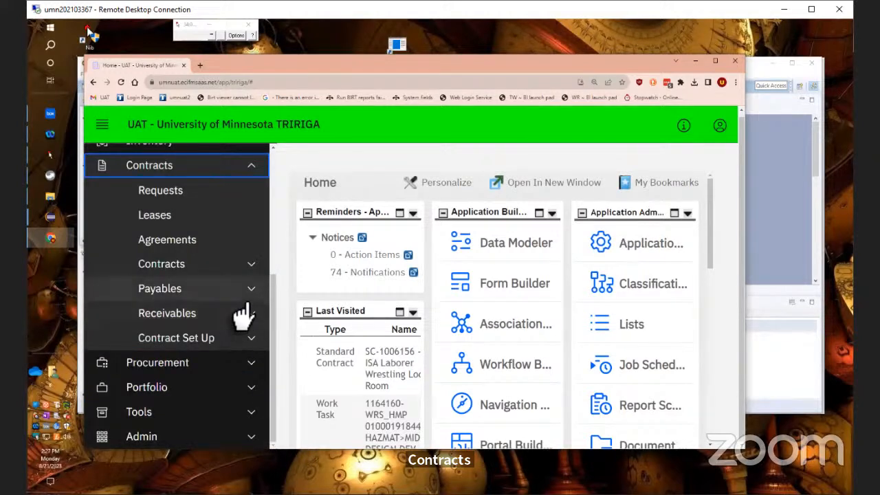
left_click(248, 267)
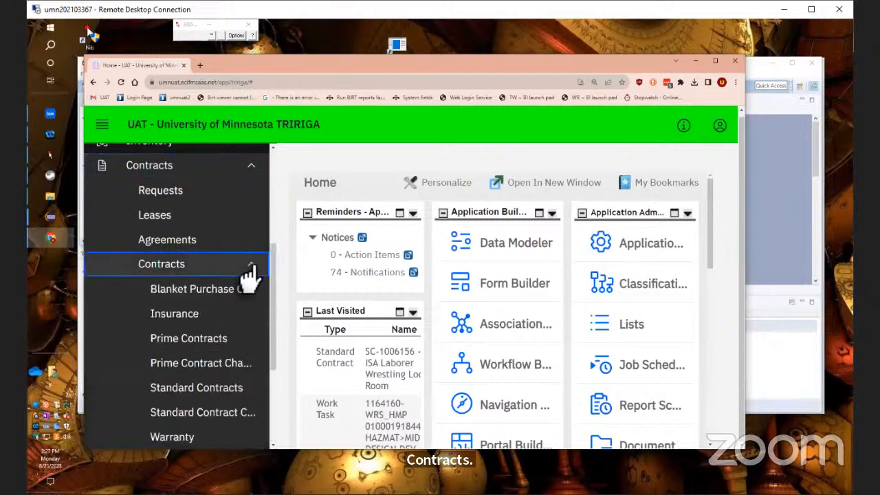
left_click(230, 389)
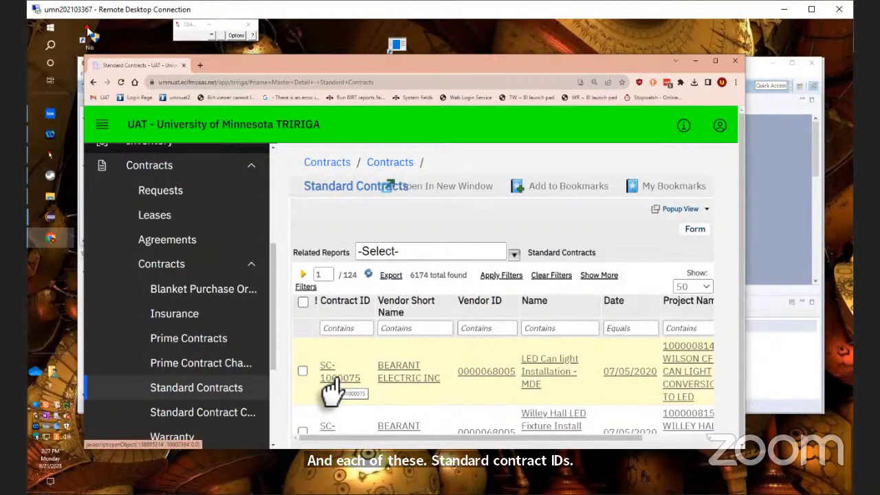
Step: Open the LED Can light Installation - MDE standard contract and select the specId value in its URL
left_click(331, 377)
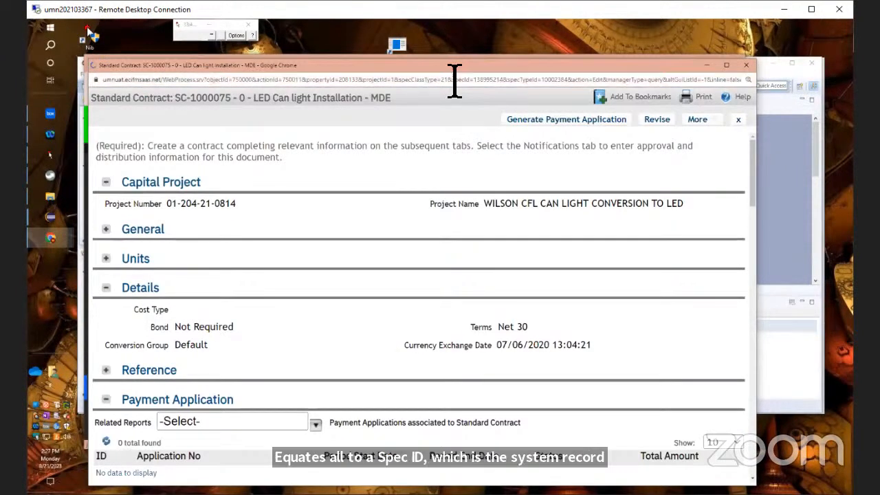
left_click(455, 81)
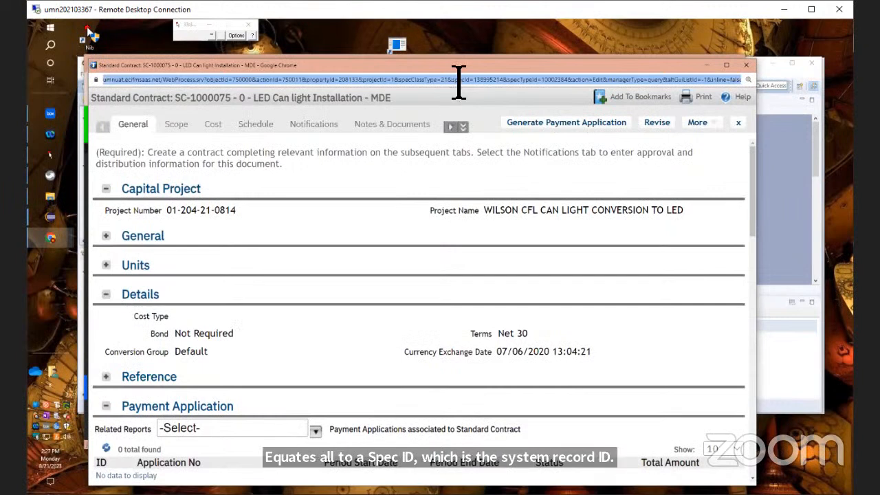
left_click(457, 81)
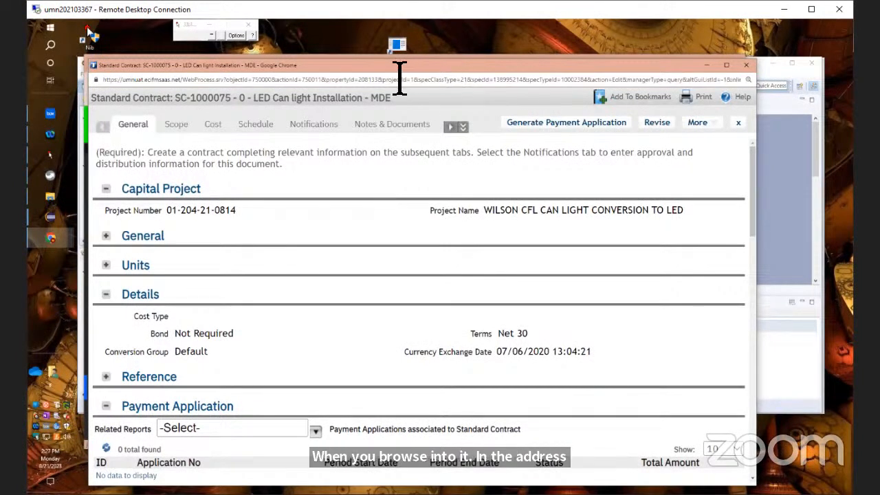
double_click(480, 80)
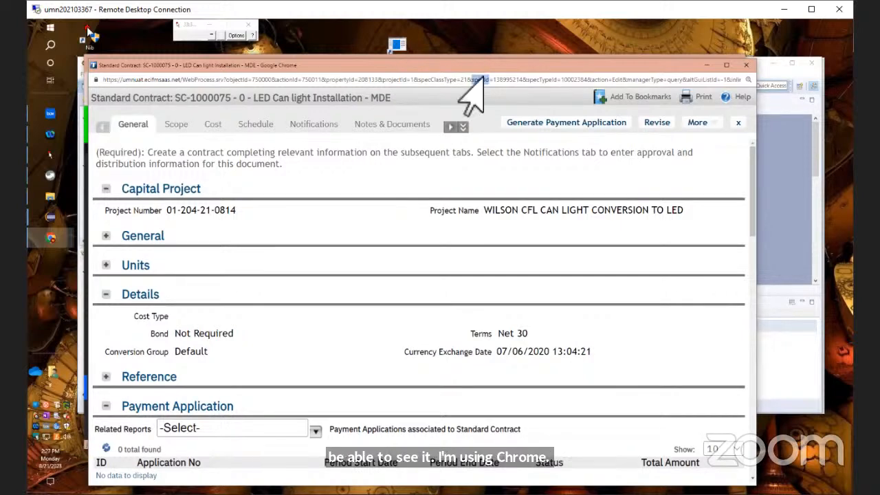
double_click(503, 80)
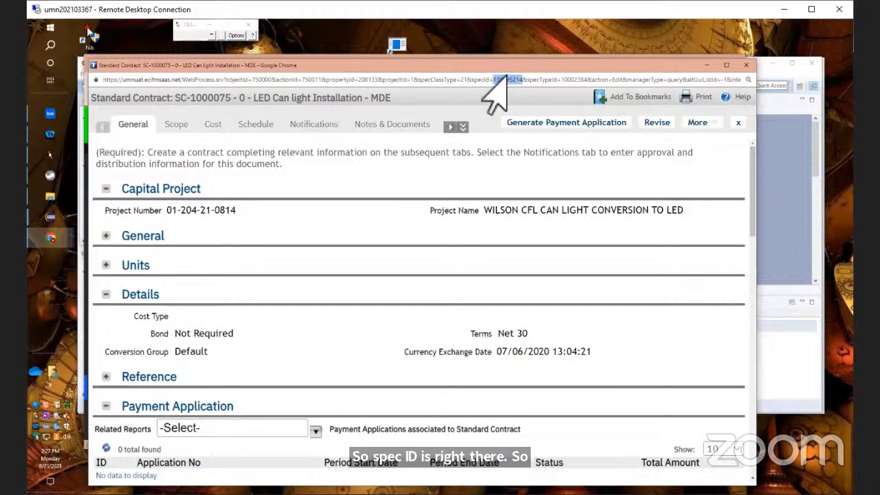
Step: Minimize the TRIRIGA windows and save 138995214 as the default value of the system__recordIds parameter
left_click(707, 65)
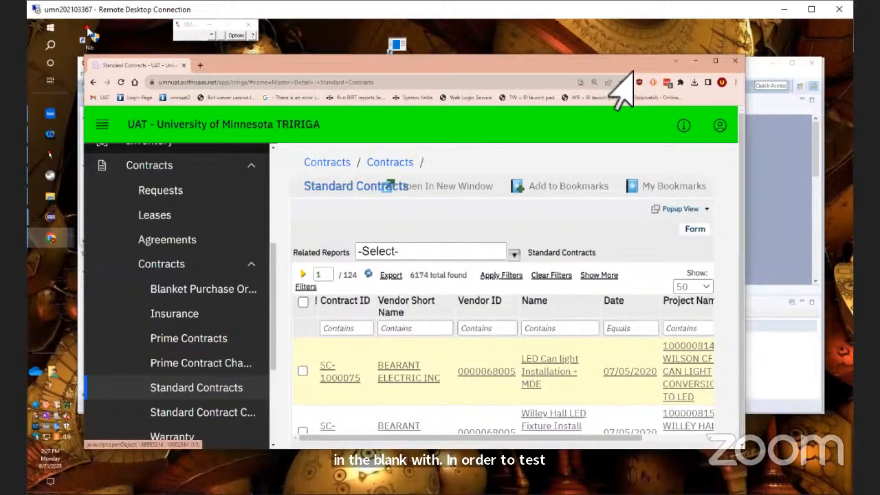
left_click(695, 60)
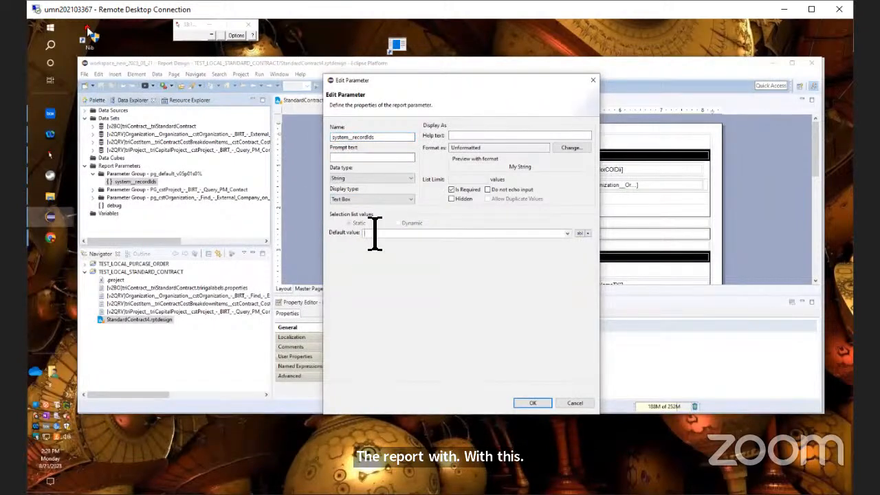
type("138995214")
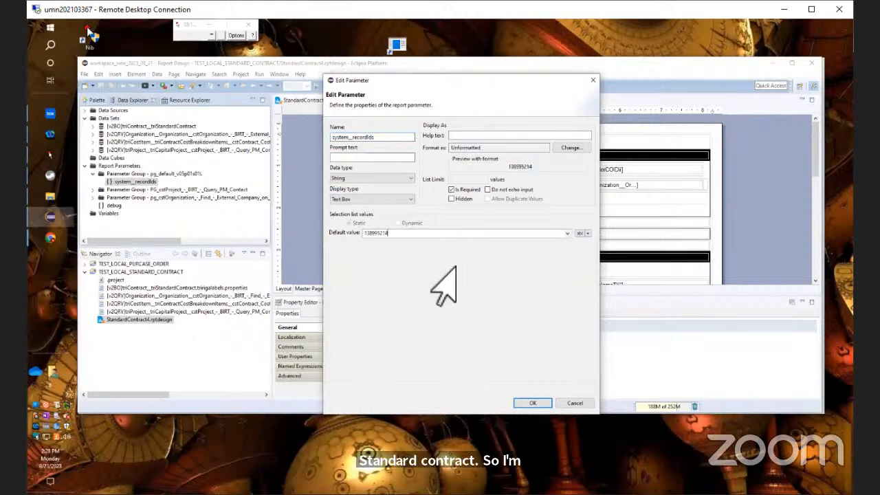
left_click(532, 403)
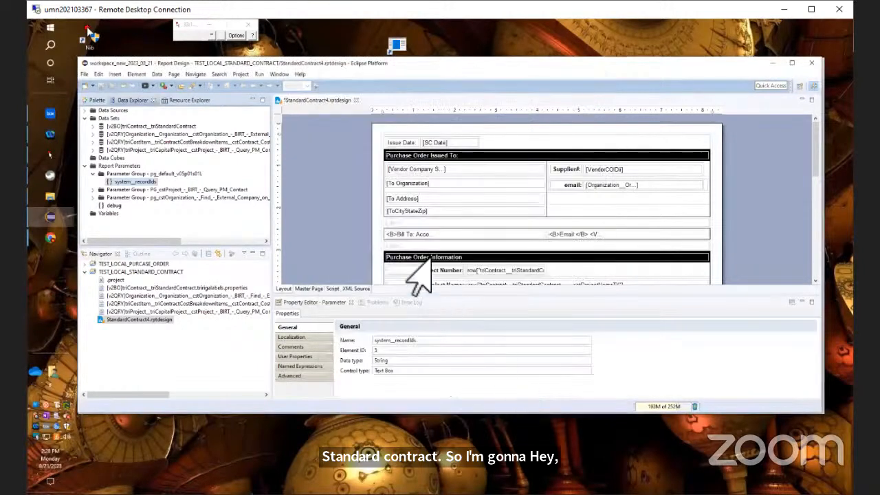
Step: Test the TRIRIGA app server connection in the IBM TRIRIGA BIRT Preferences and close the preferences
left_click(275, 74)
left_click(389, 158)
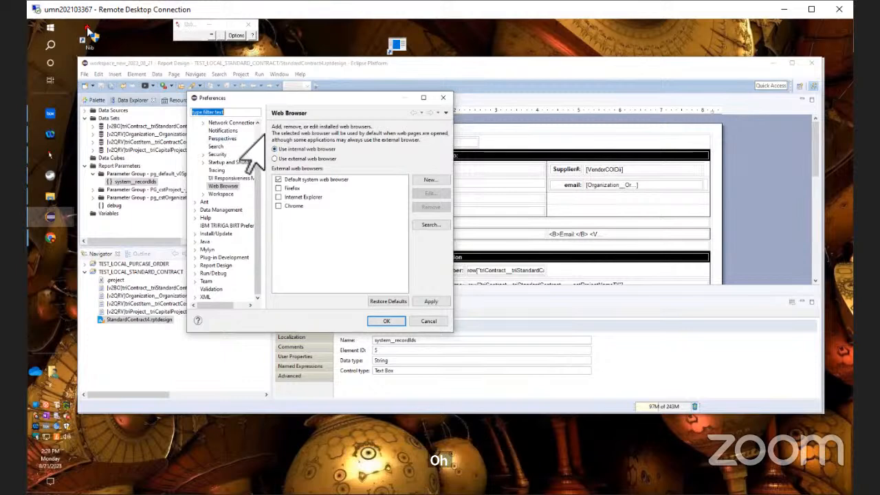
scroll(249, 133, "up", 3)
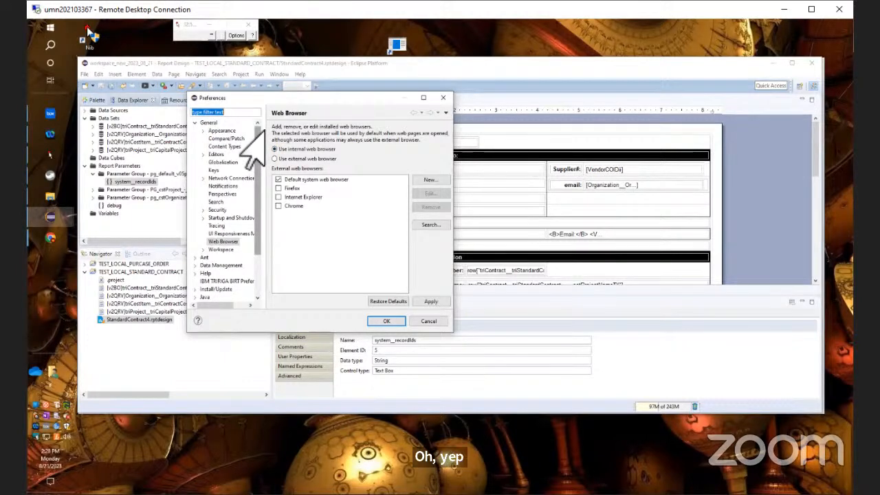
left_click(231, 283)
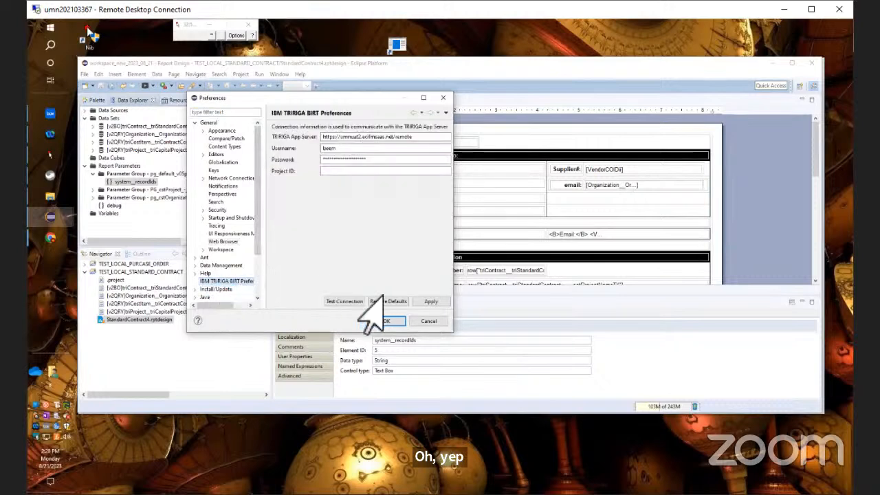
left_click(339, 302)
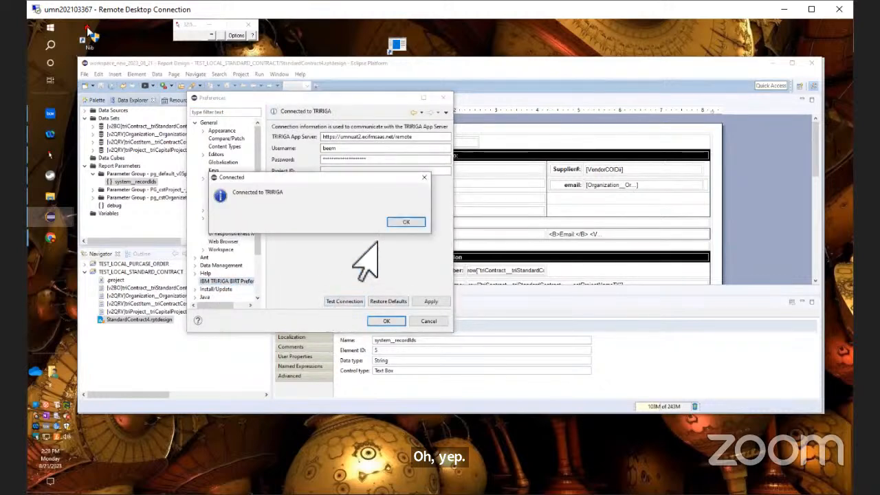
left_click(401, 220)
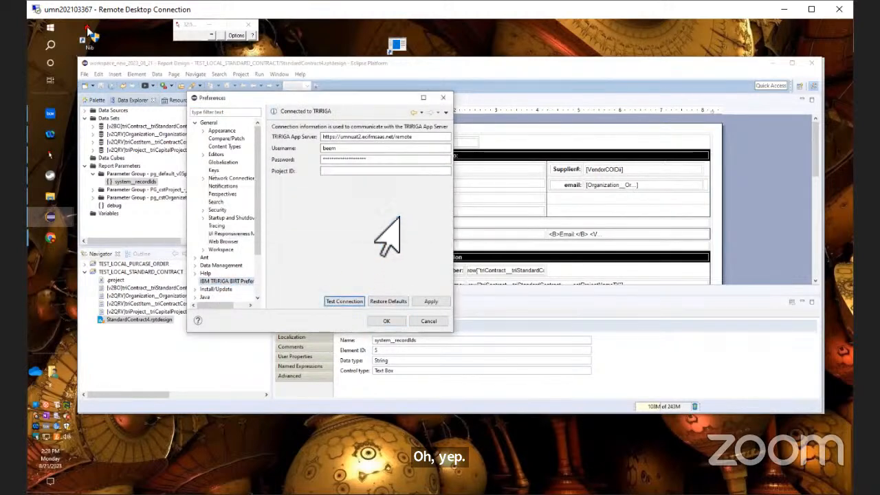
left_click(383, 321)
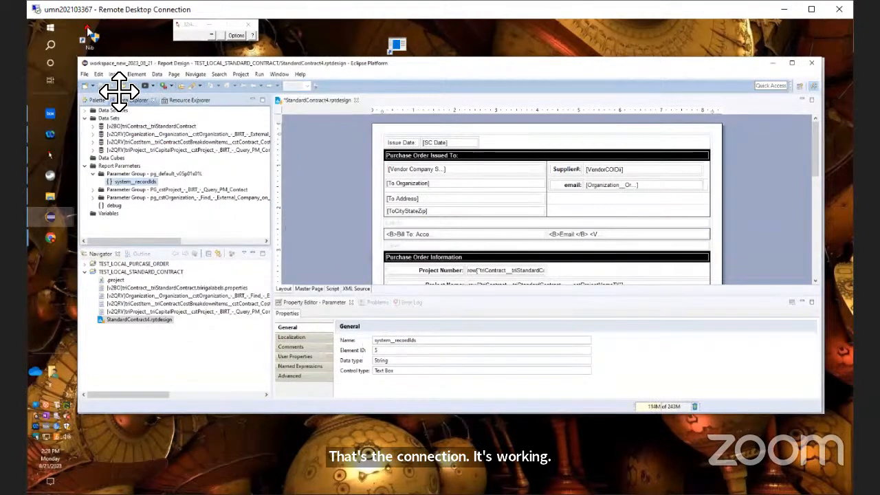
Step: View the Standard Contract report as PDF with the default record ID, then move its preview aside and minimize it
left_click(154, 85)
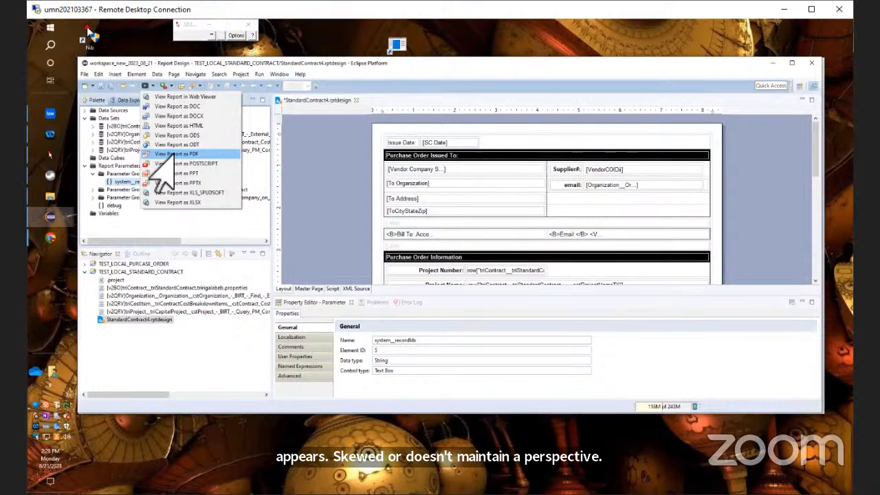
left_click(165, 154)
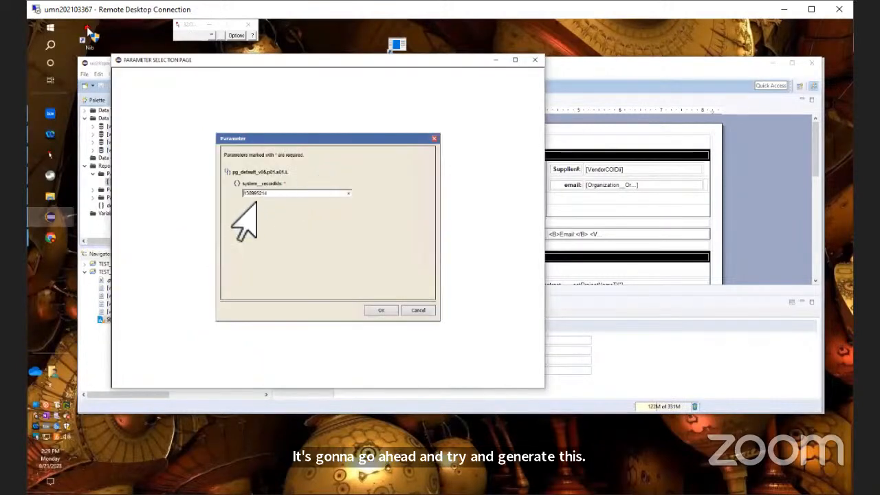
left_click(379, 313)
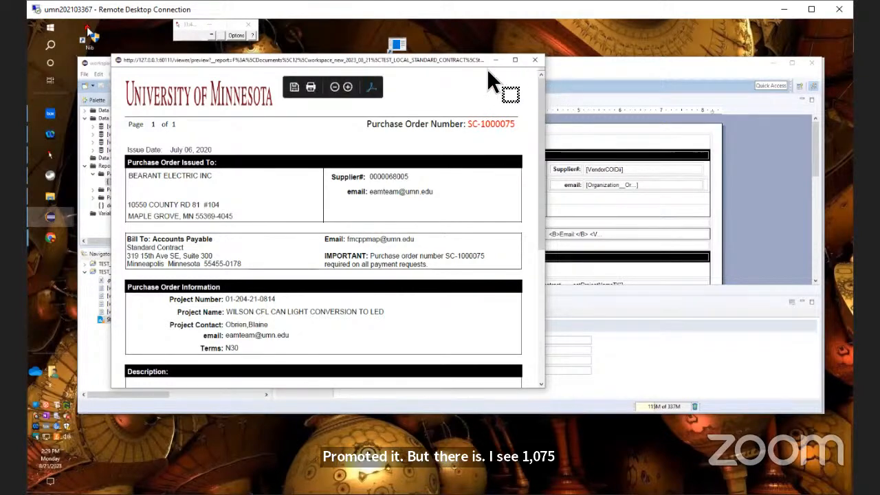
left_click_drag(447, 60, 651, 61)
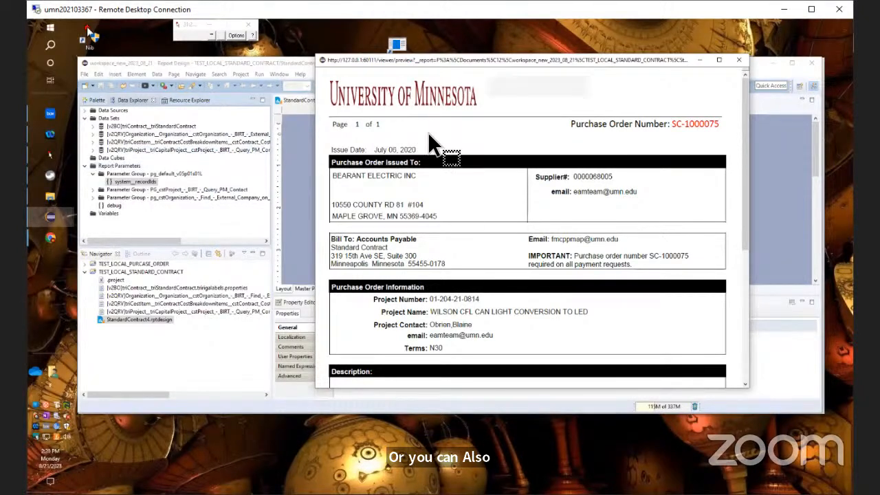
left_click(707, 61)
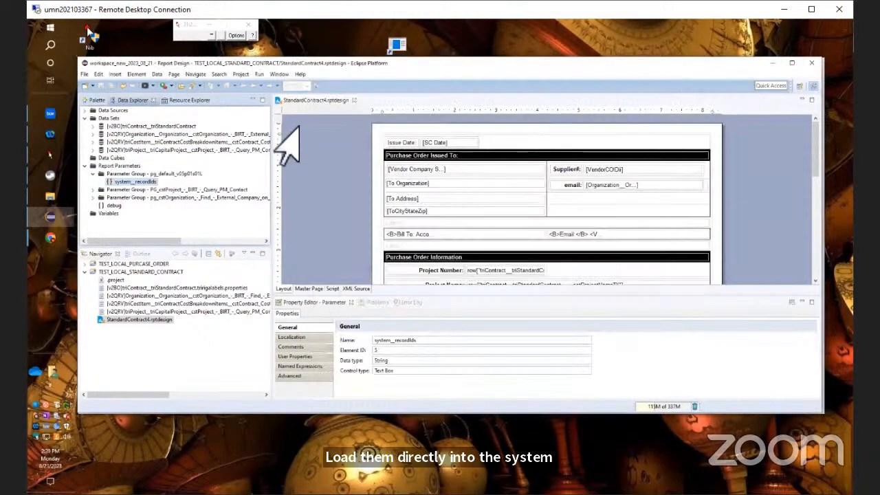
Step: Change the display type of the system__recordIds report parameter to List Box
double_click(130, 181)
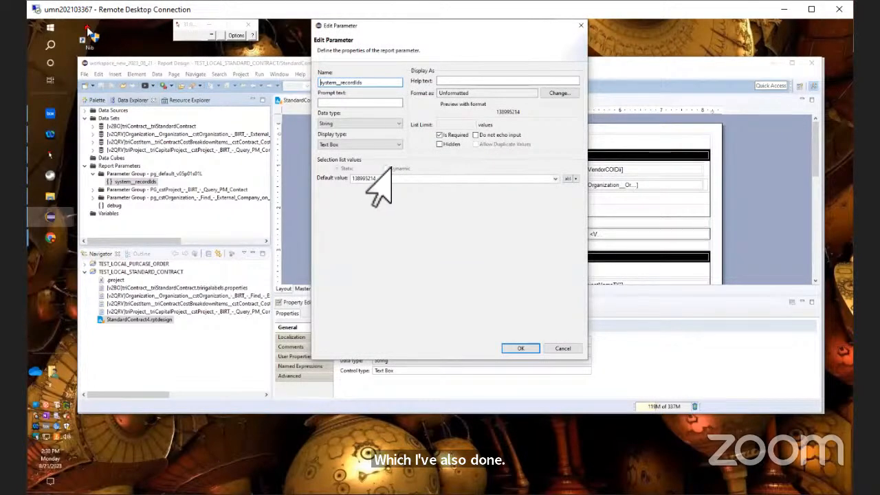
left_click(527, 349)
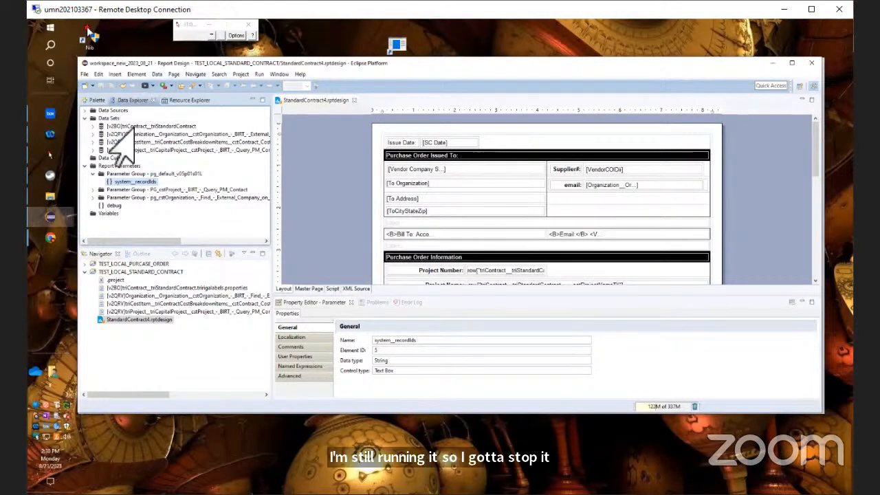
double_click(114, 184)
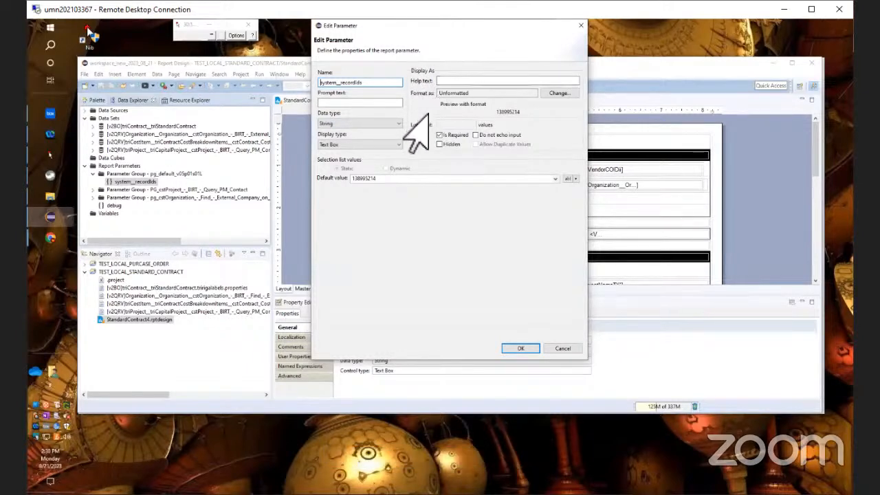
left_click(379, 145)
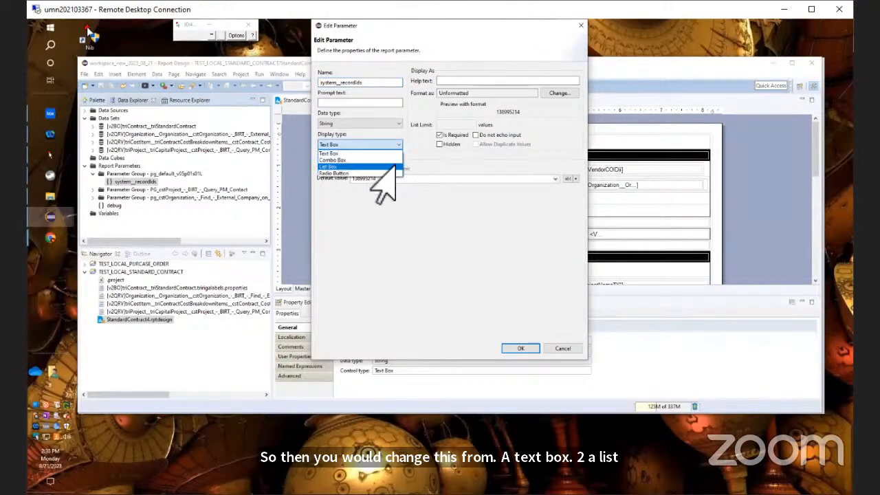
left_click(376, 167)
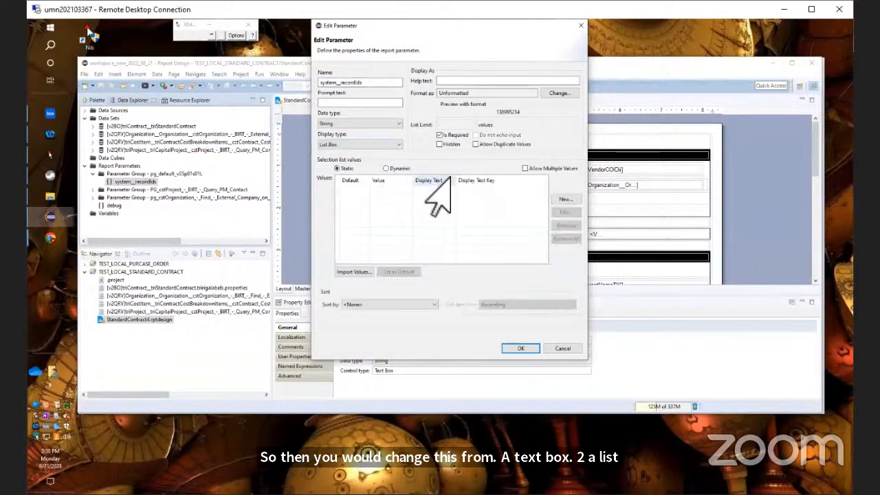
Step: Try making the selection list values dynamic with sc_1000075 as the display text
left_click(386, 169)
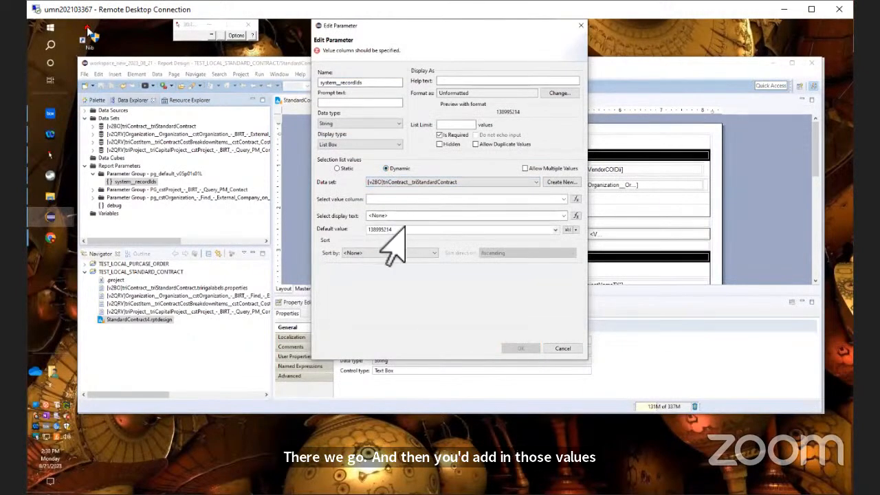
left_click(393, 216)
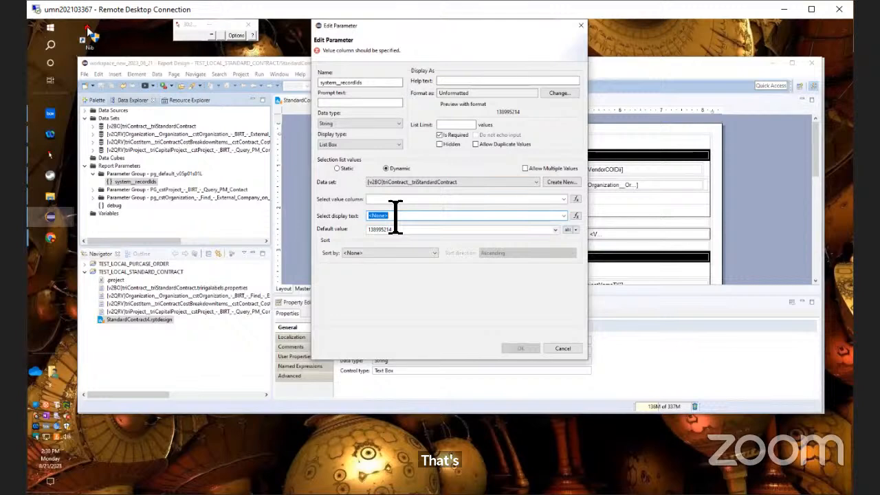
type("s")
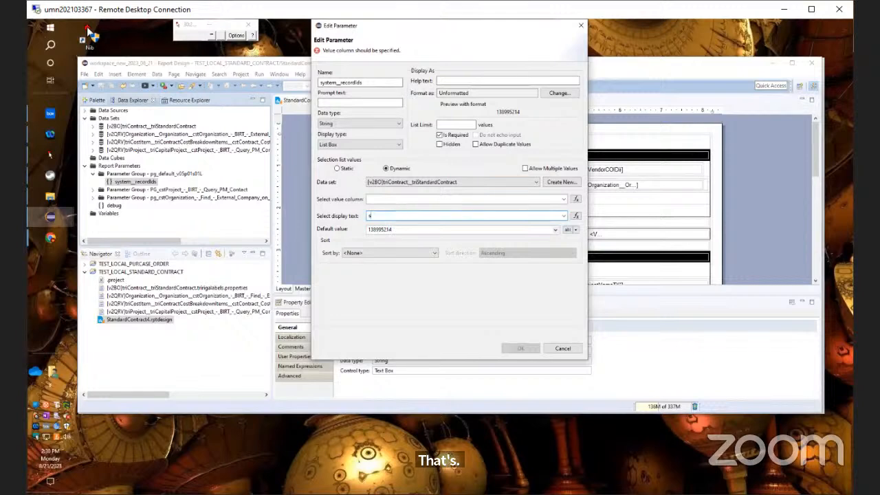
type("c")
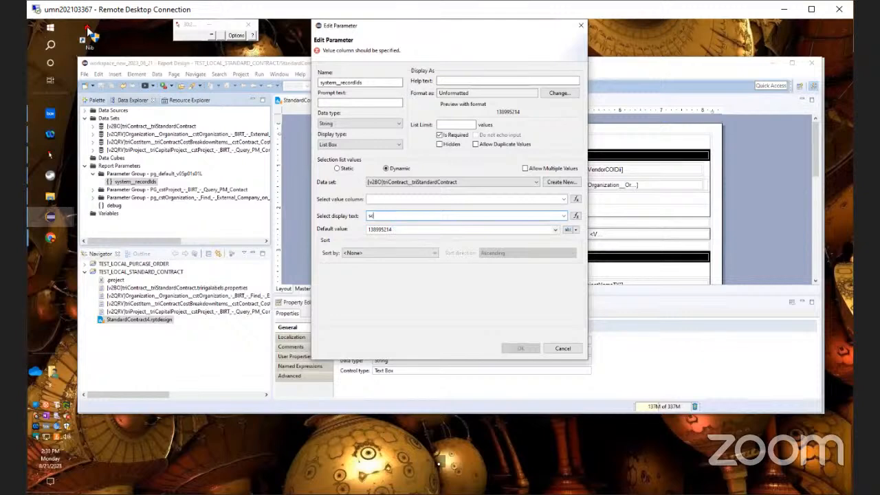
type("-id")
type("5")
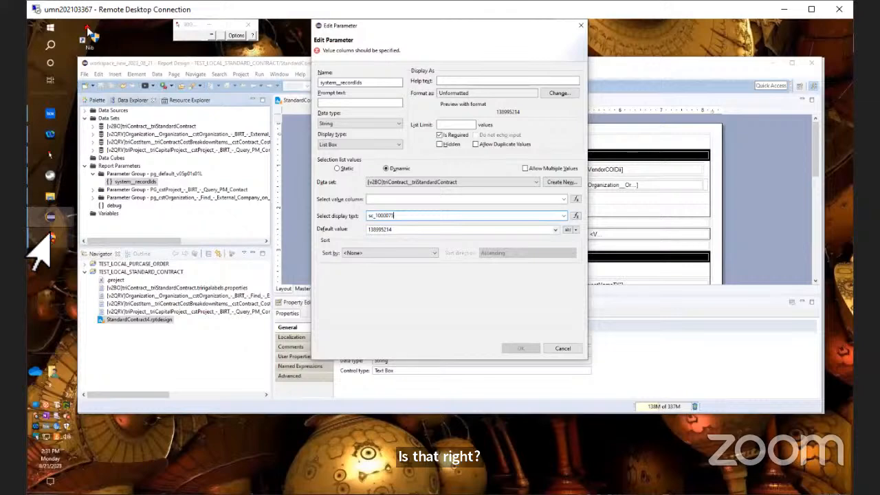
Step: Switch to the LED Can light Installation contract in TRIRIGA, copy 1000075 from its title and minimize the contract window
mouse_move(38, 236)
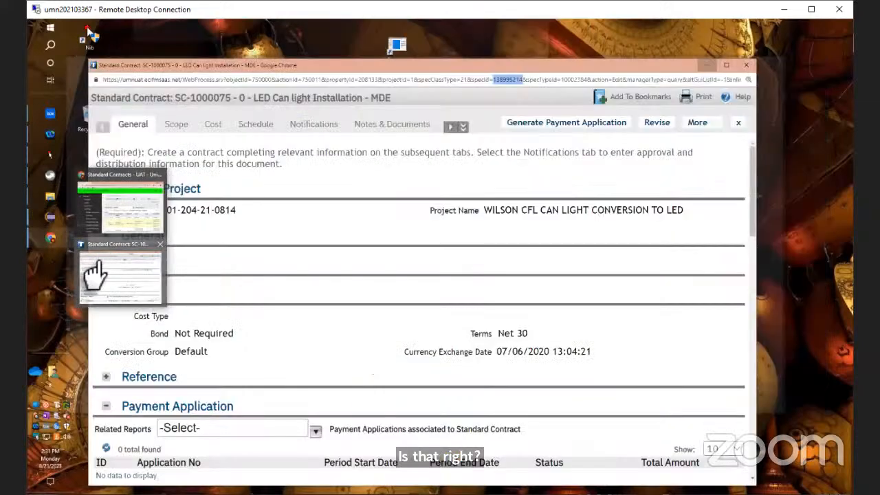
left_click(94, 275)
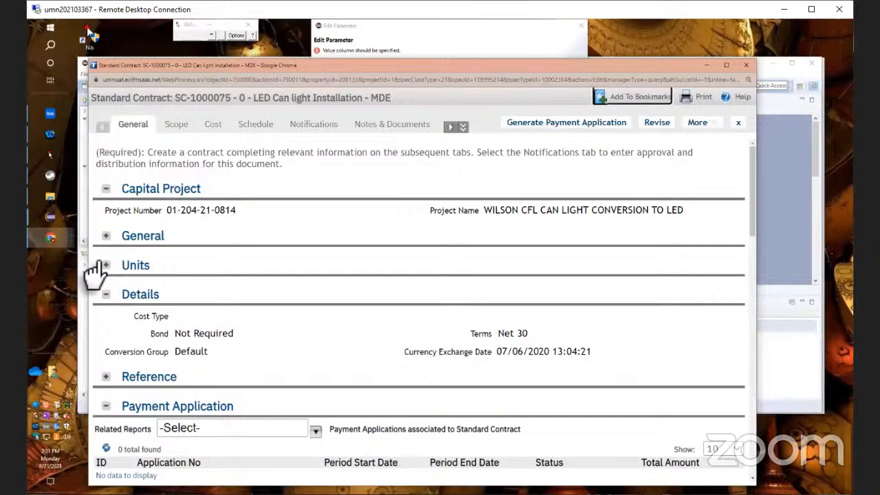
double_click(203, 98)
key("ctrl+c")
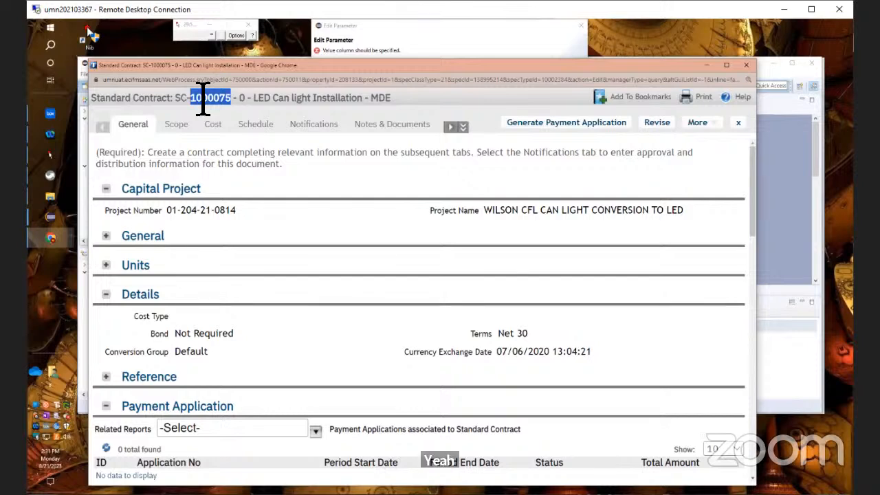
left_click(707, 65)
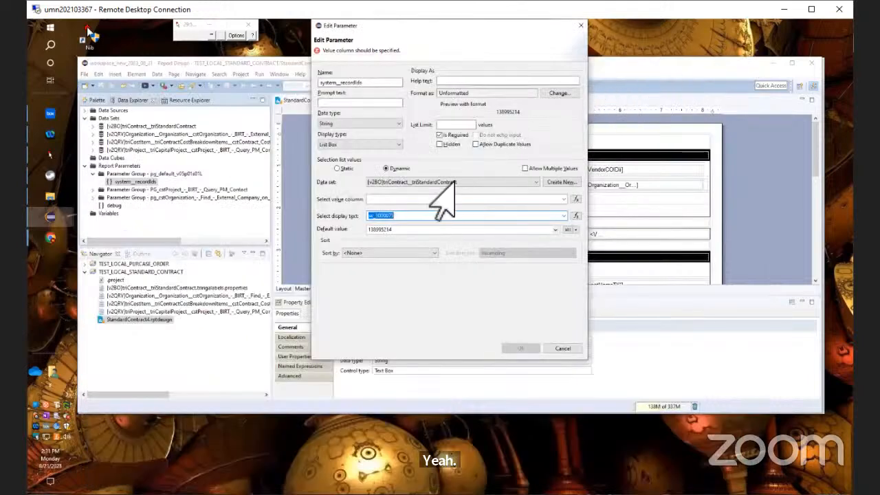
Step: Replace the display text of the dynamic selection list with SC-1000075
key("ctrl+v")
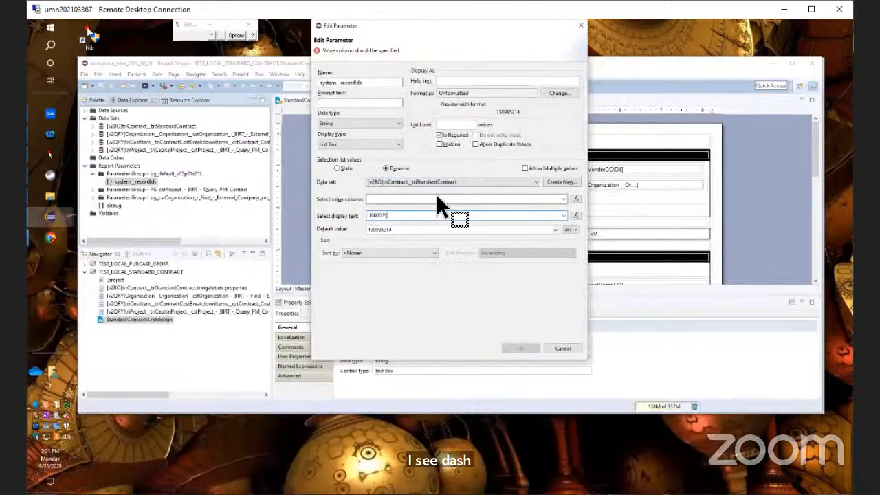
key("Home")
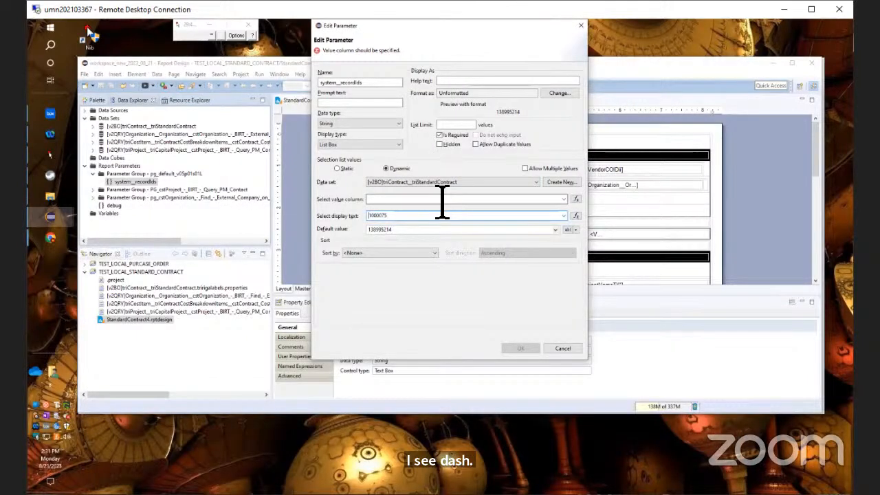
type("sc")
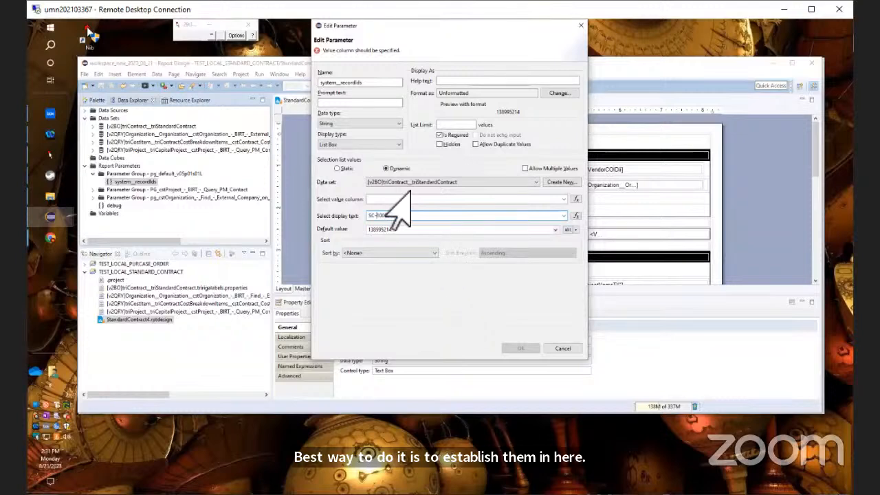
Step: Make the selection list static and fill in a new choice with value 1000075 and display text SC-1000075
left_click(336, 169)
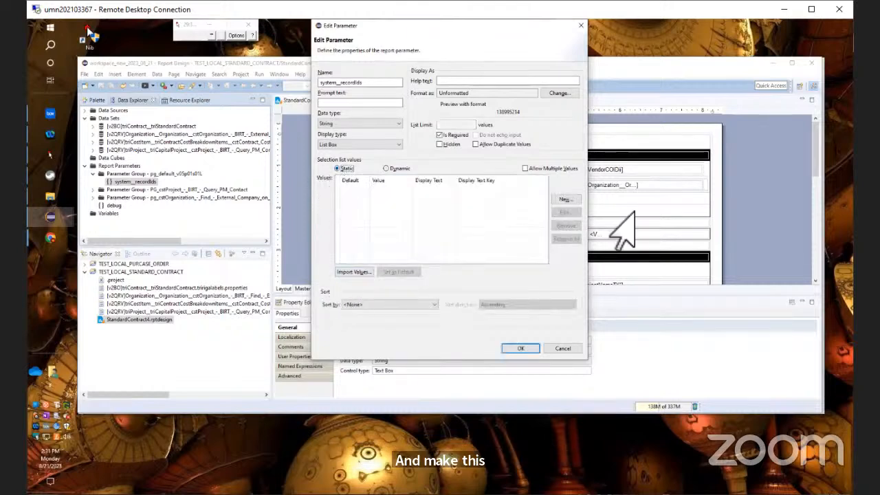
left_click(564, 199)
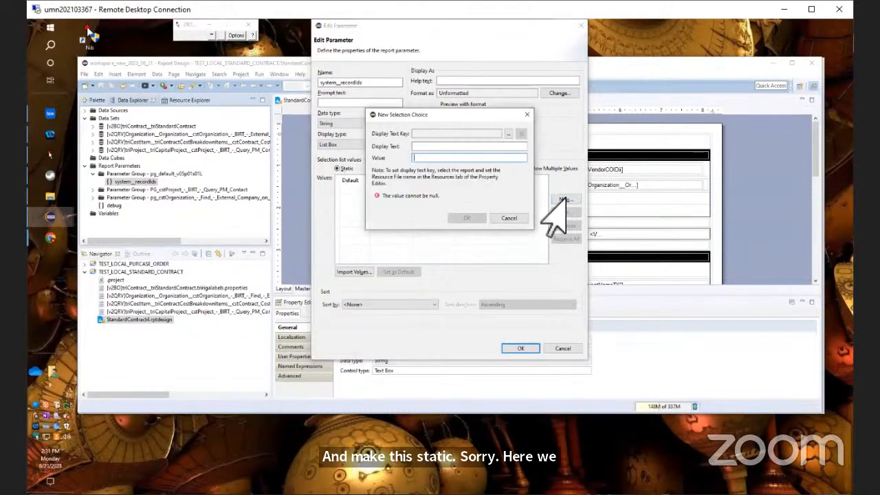
key("ctrl+v")
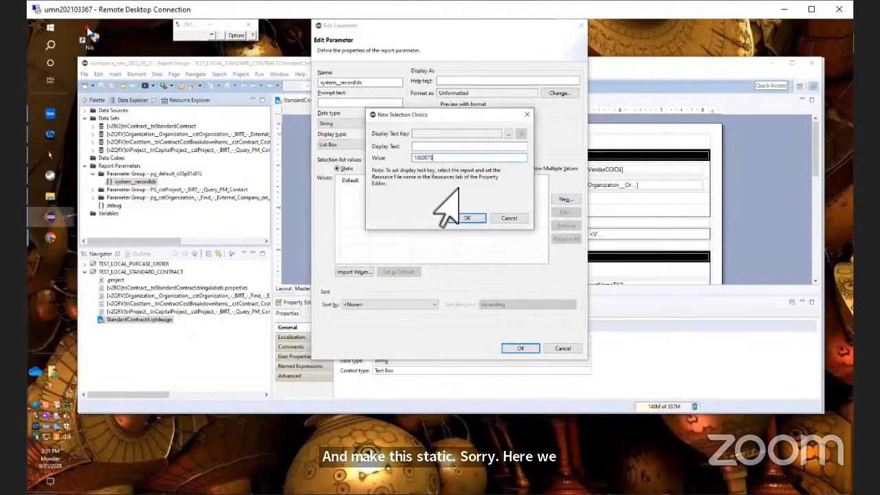
left_click(420, 147)
key("ctrl+v")
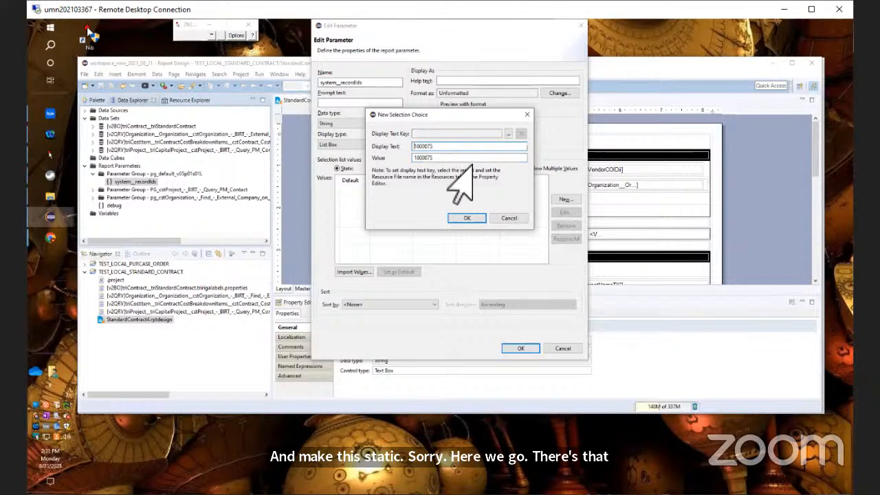
type("s")
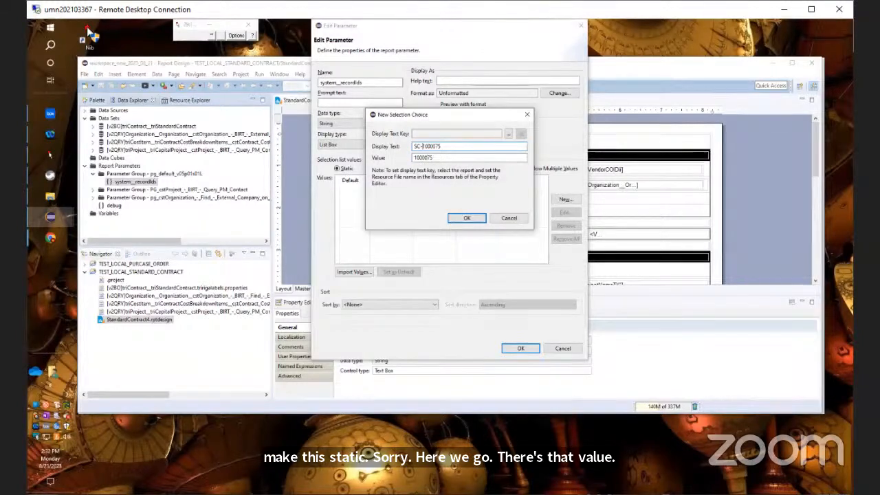
Step: Return to the SC-1000075 contract in TRIRIGA and copy the specId value from its URL
left_click(465, 158)
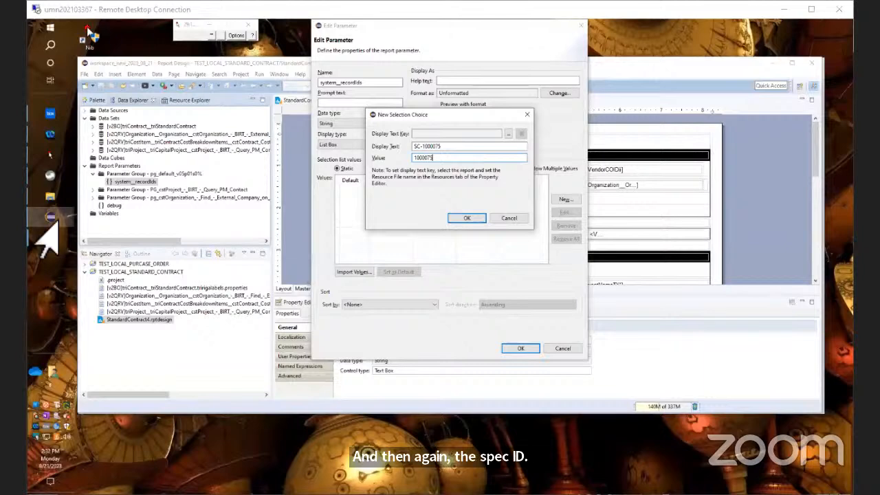
mouse_move(47, 241)
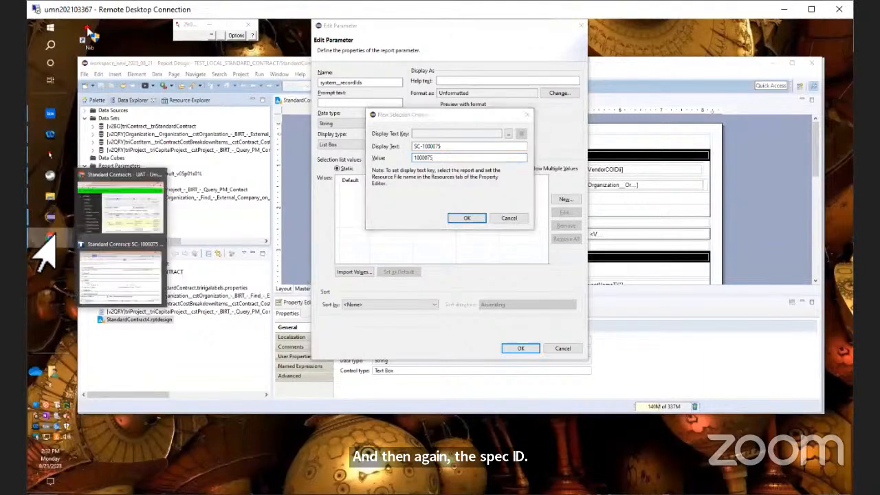
left_click(89, 222)
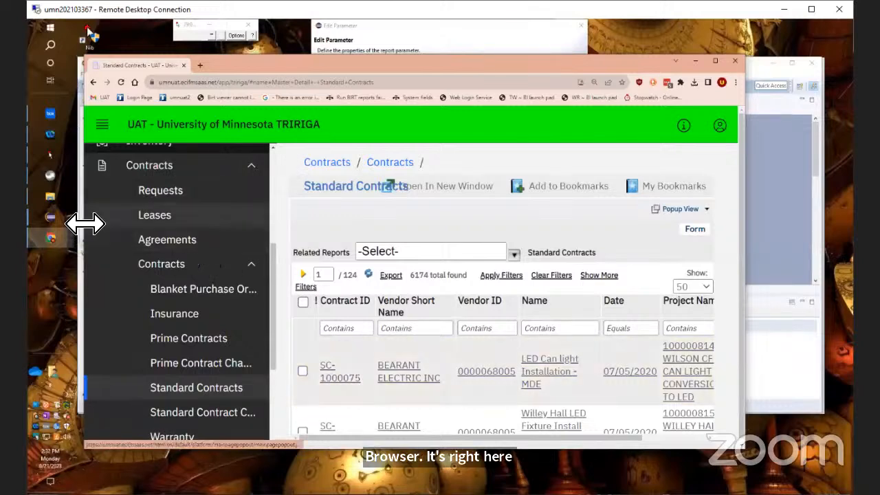
mouse_move(44, 237)
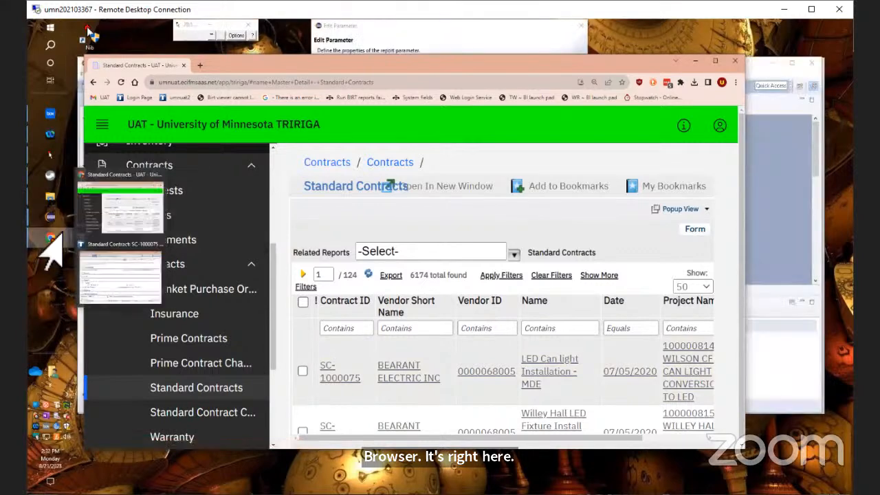
left_click(116, 279)
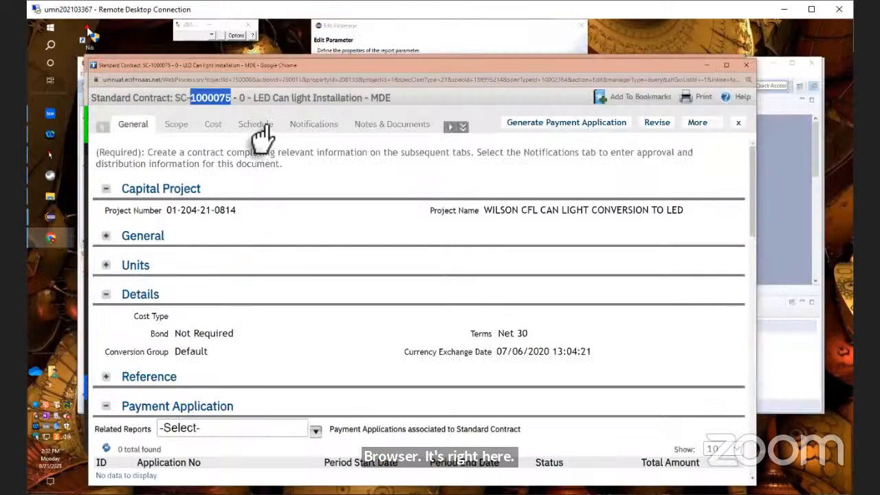
left_click(509, 80)
double_click(516, 80)
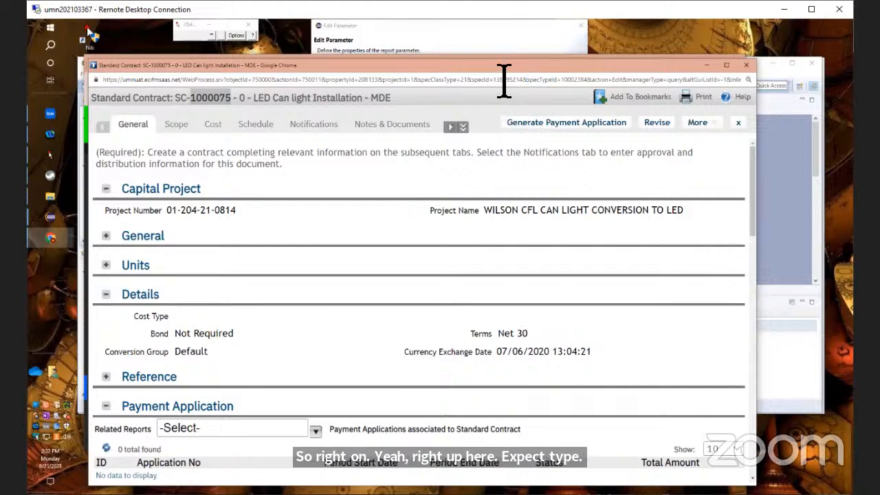
double_click(503, 80)
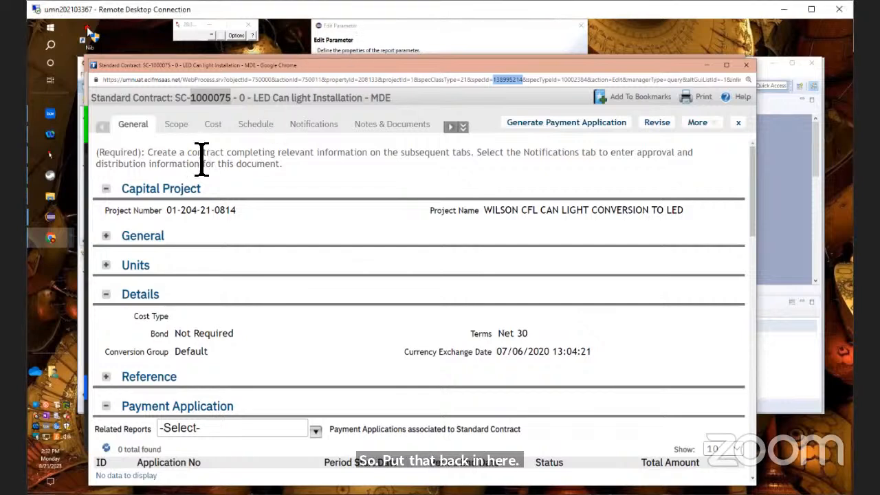
Step: Switch back to Eclipse, set the SC-1000075 choice's value to 138995214 and add it to the list
mouse_move(48, 216)
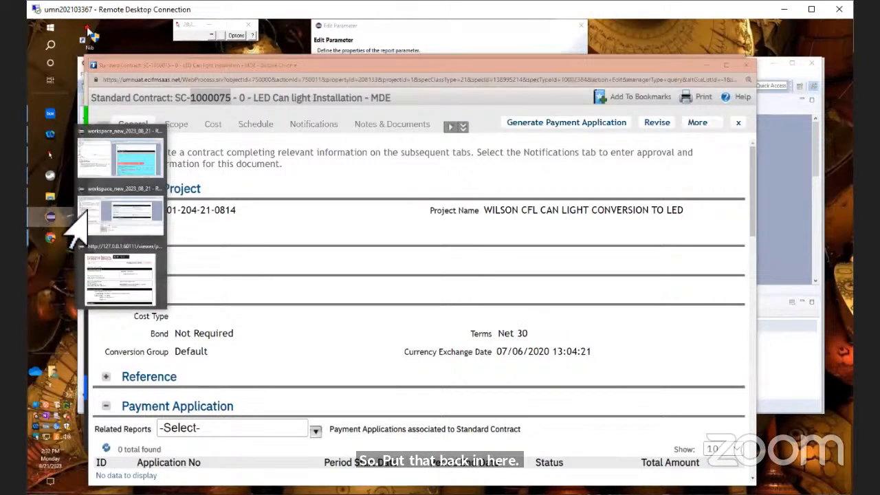
left_click(102, 210)
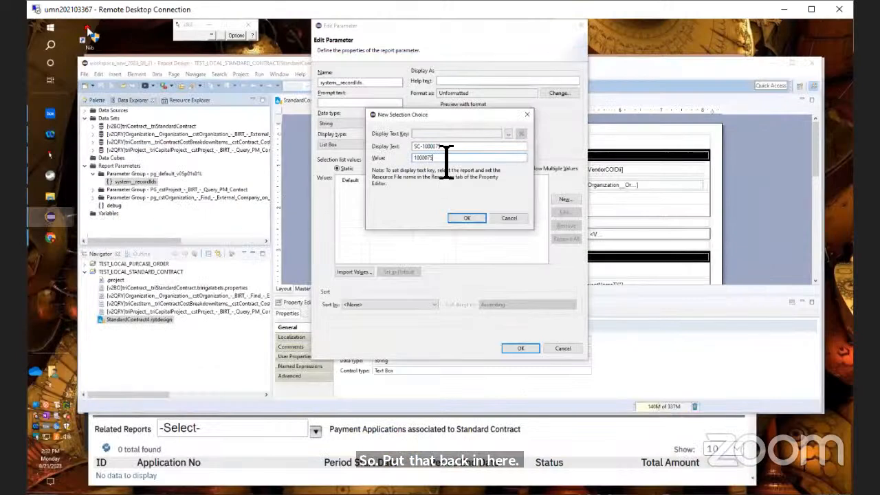
double_click(493, 156)
type("138995214")
left_click(467, 218)
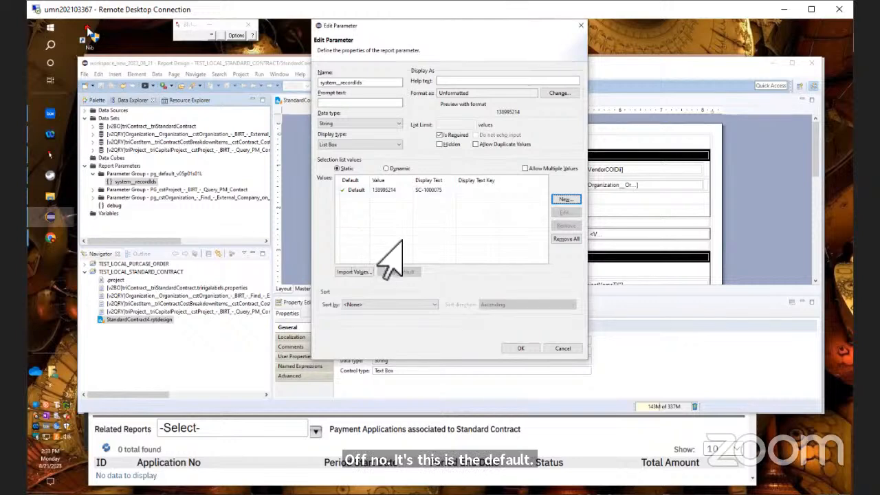
Step: Switch to TRIRIGA, close the SC-1000075 contract and open contract SC-1000080 from the Standard Contracts list
left_click(320, 462)
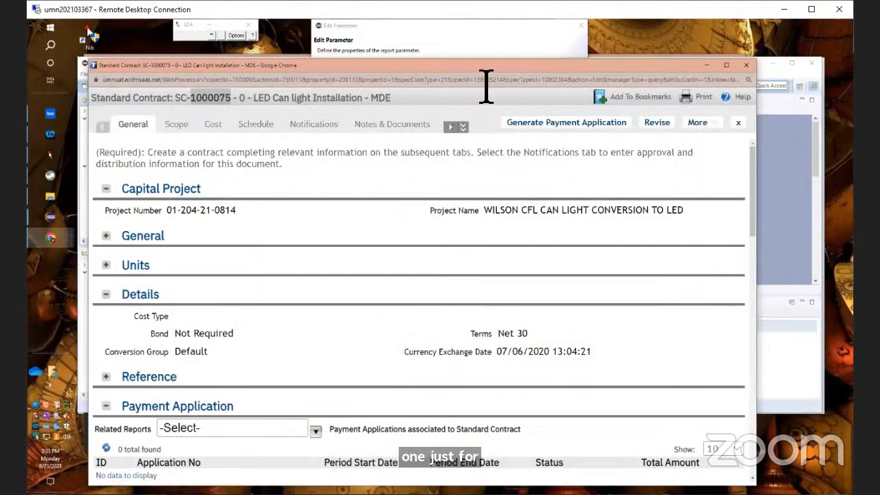
left_click(745, 66)
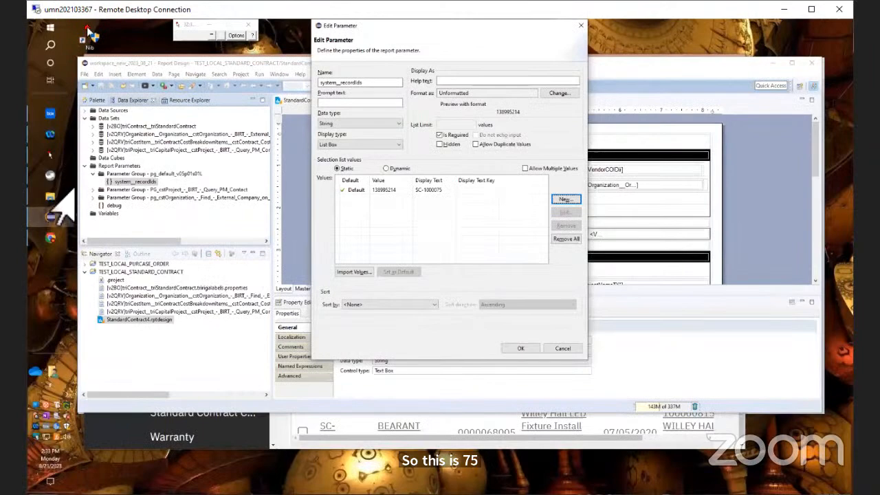
mouse_move(46, 238)
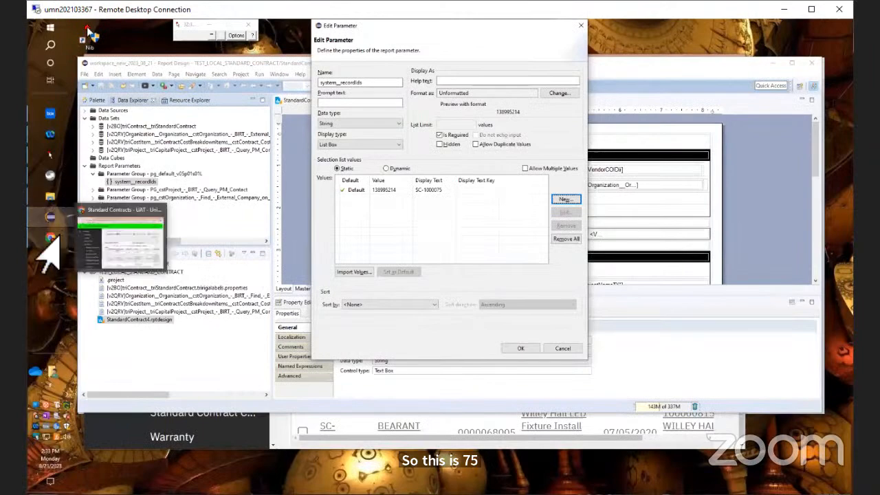
left_click(102, 232)
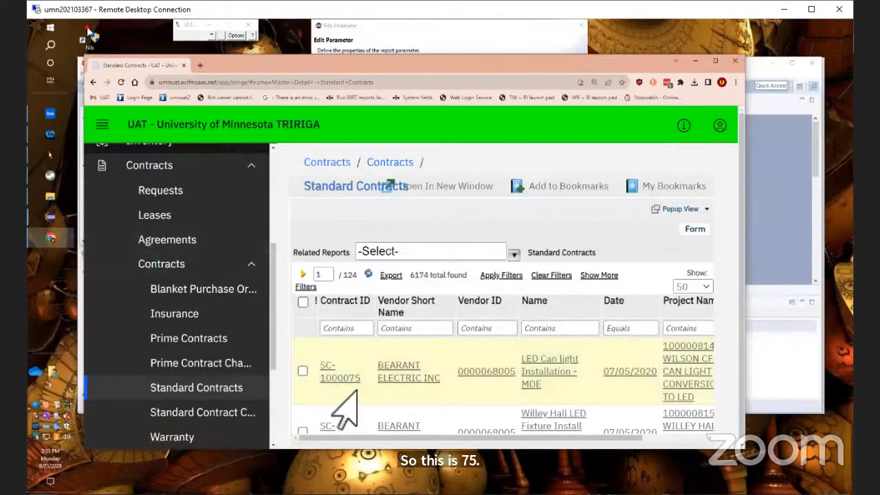
scroll(344, 411, "down", 2)
scroll(339, 419, "down", 5)
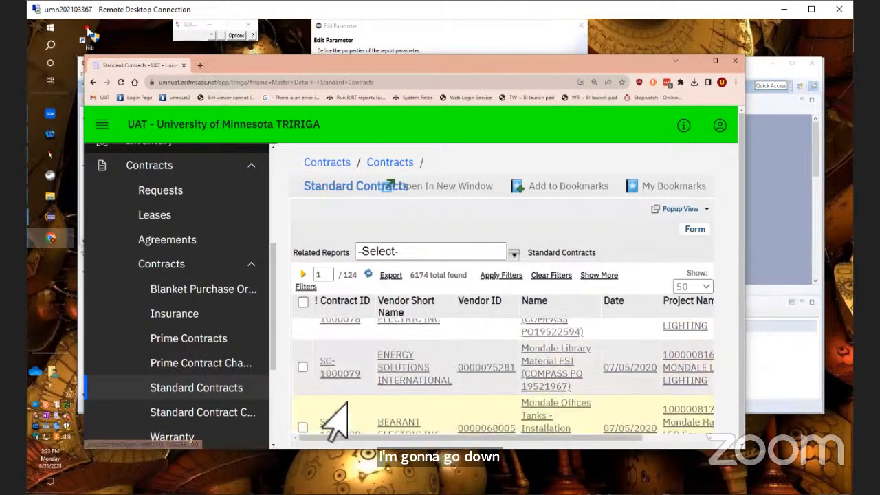
scroll(336, 419, "down", 1)
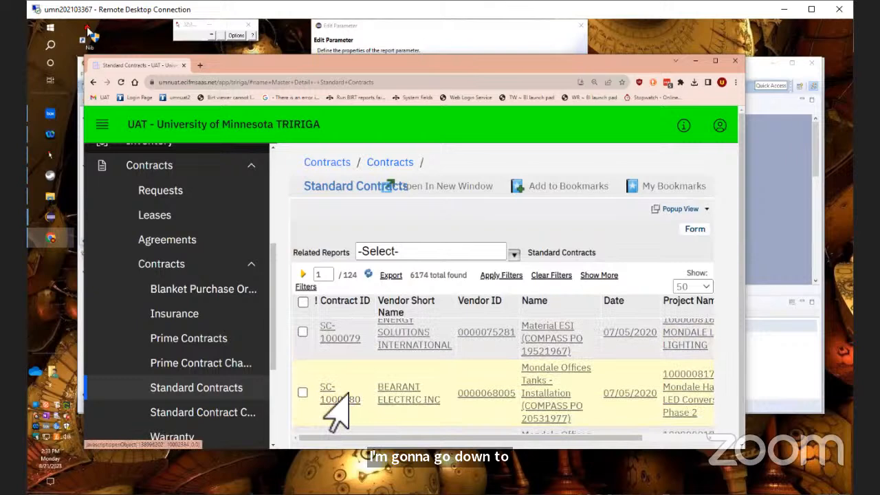
left_click(325, 398)
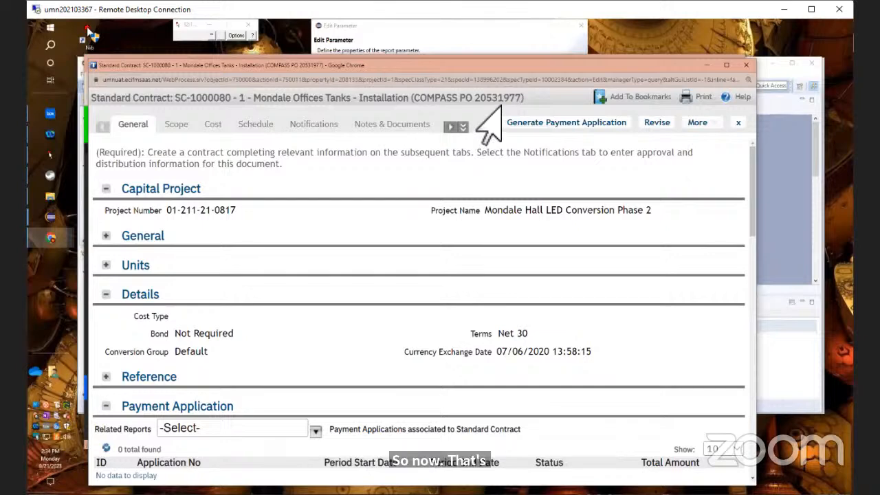
Step: Copy the specId value from the SC-1000080 contract's URL
left_click(471, 79)
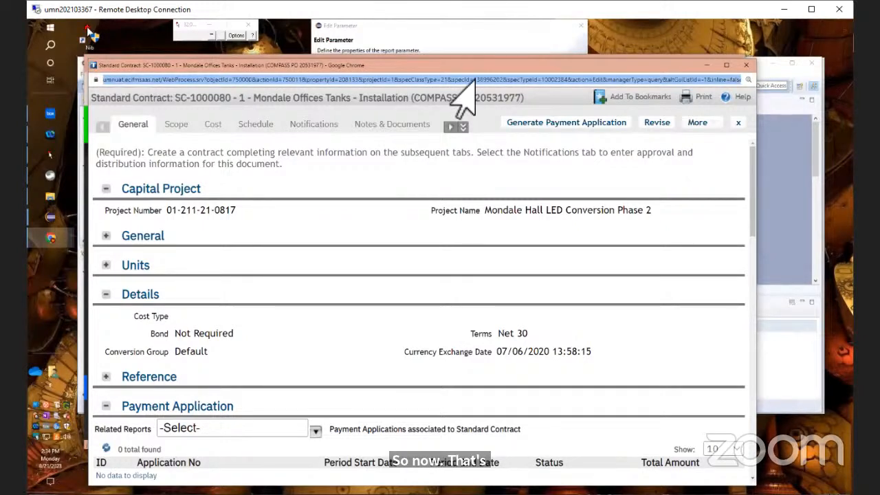
left_click(472, 79)
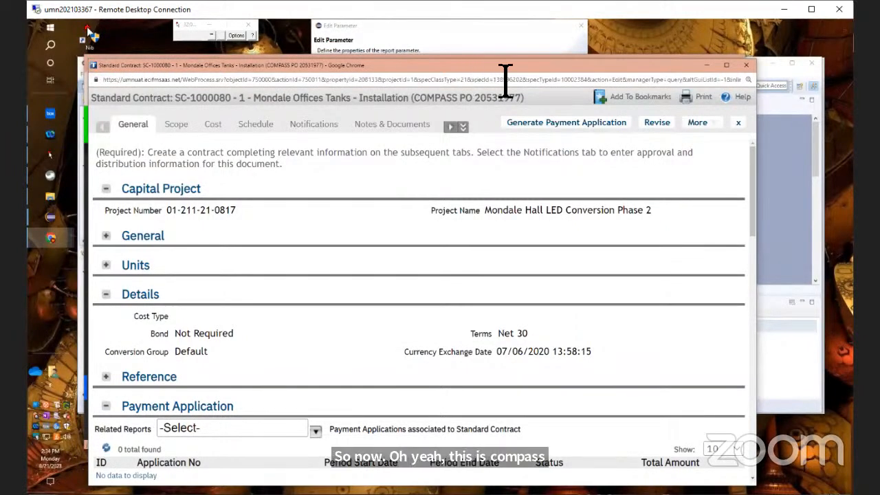
double_click(505, 79)
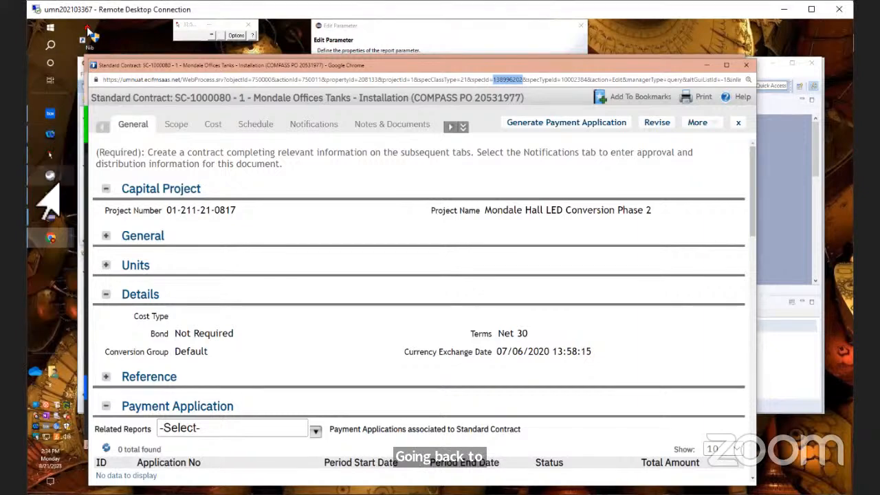
Step: Switch back to Eclipse and add a selection choice with value 138996202 and display text SC-10000080
mouse_move(38, 220)
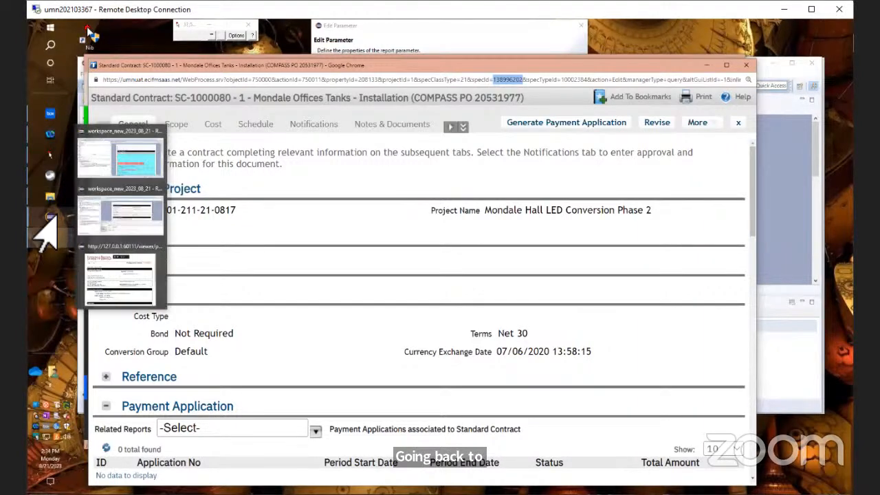
left_click(86, 226)
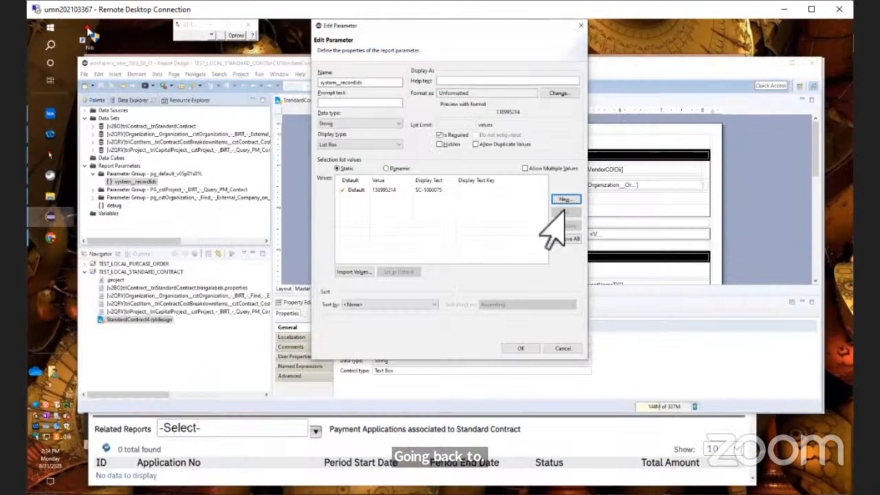
left_click(564, 201)
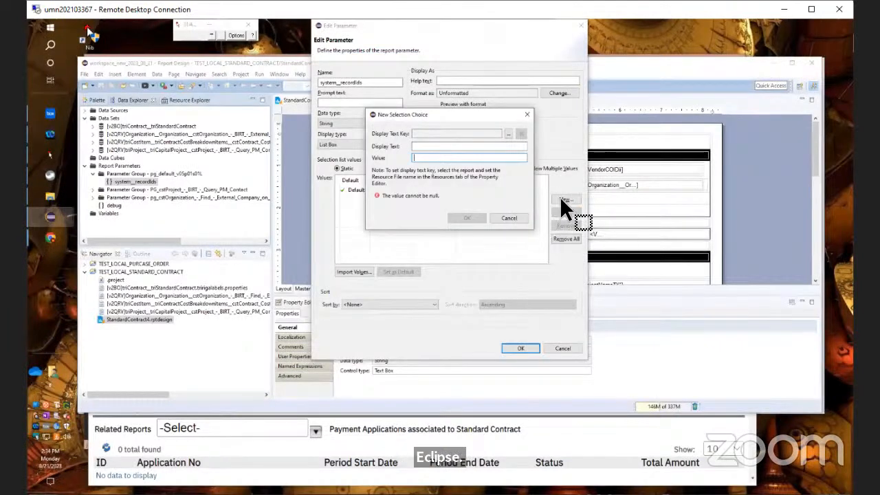
type("13890202")
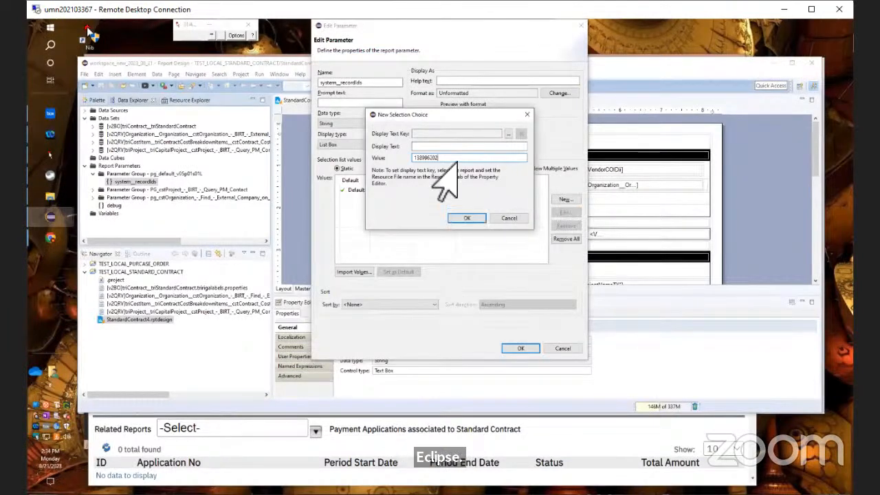
left_click(427, 146)
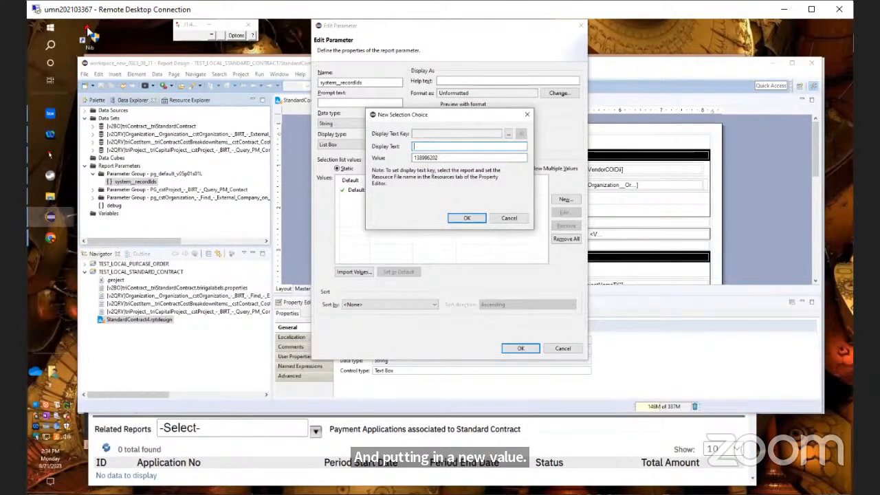
type("SC-8")
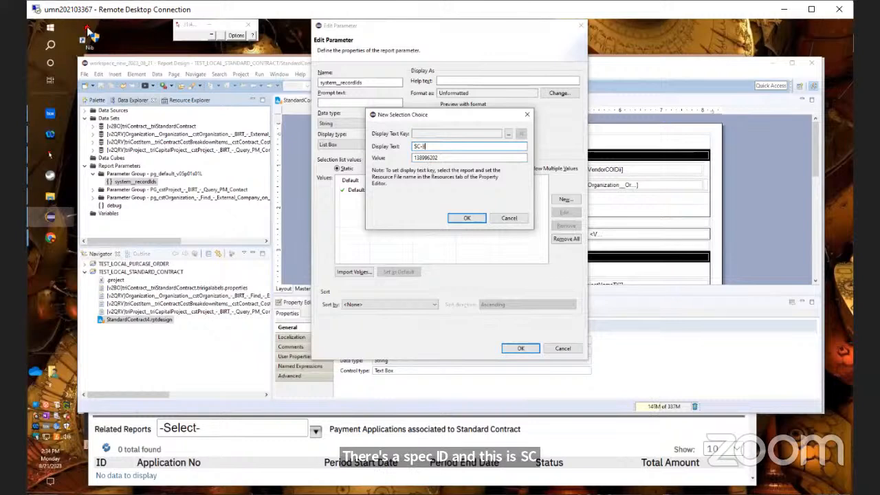
key("BackSpace")
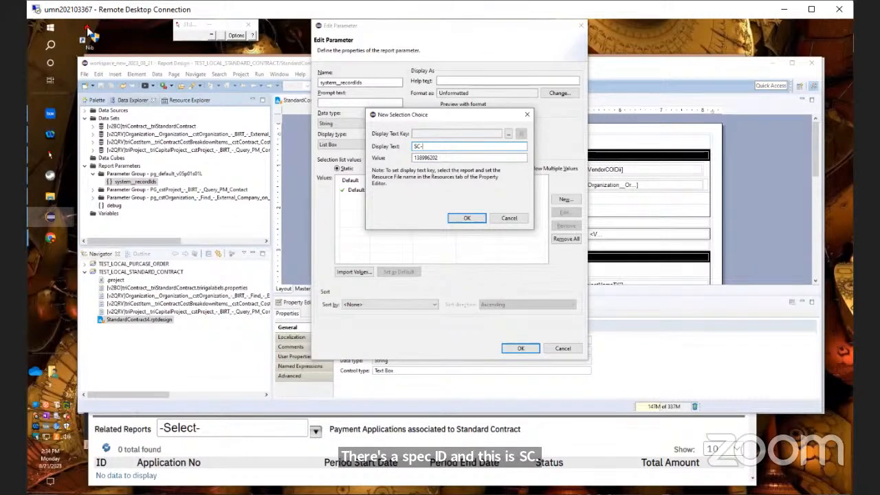
type("1")
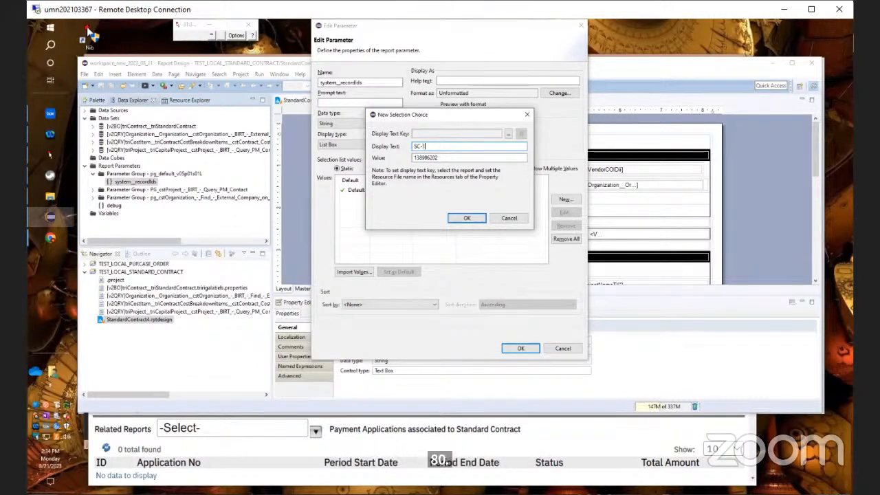
type("0000080")
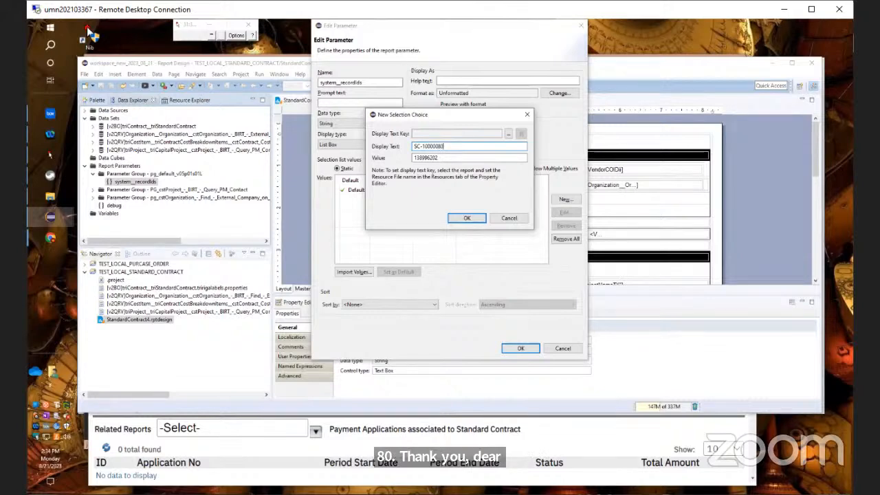
type("00080")
key("Return")
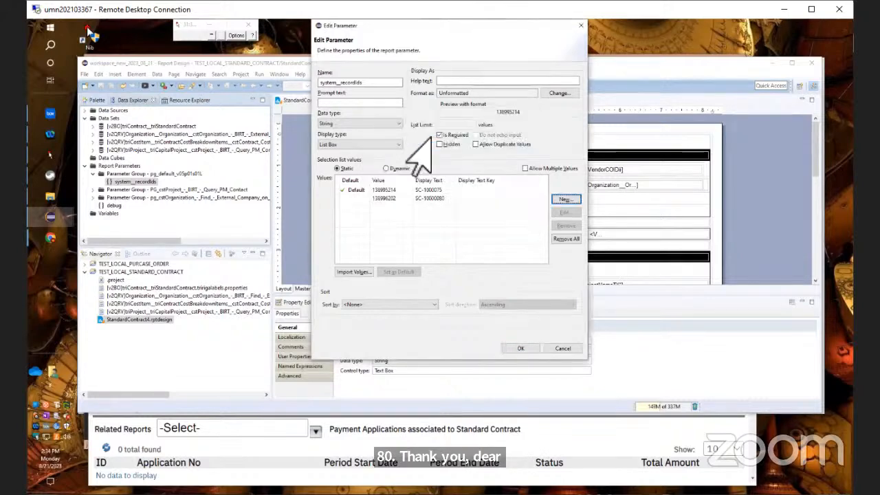
Step: Make the 138996202 choice the parameter's default and save the parameter settings
left_click(371, 199)
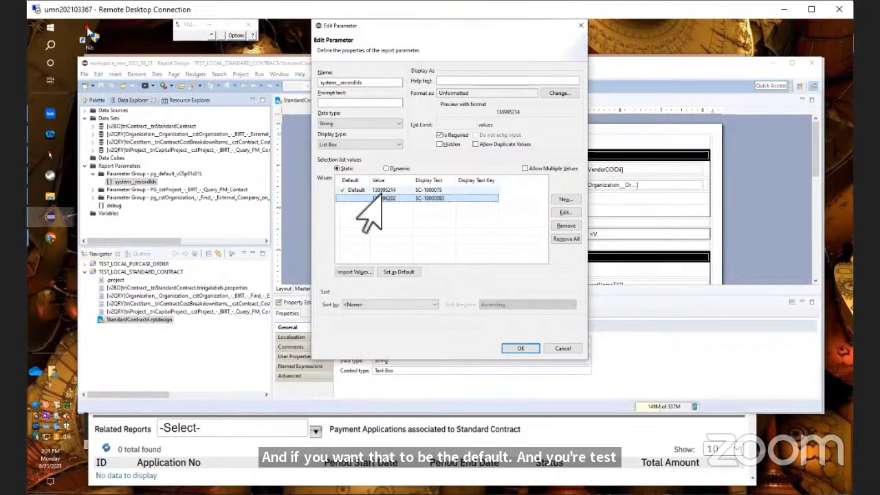
left_click(384, 274)
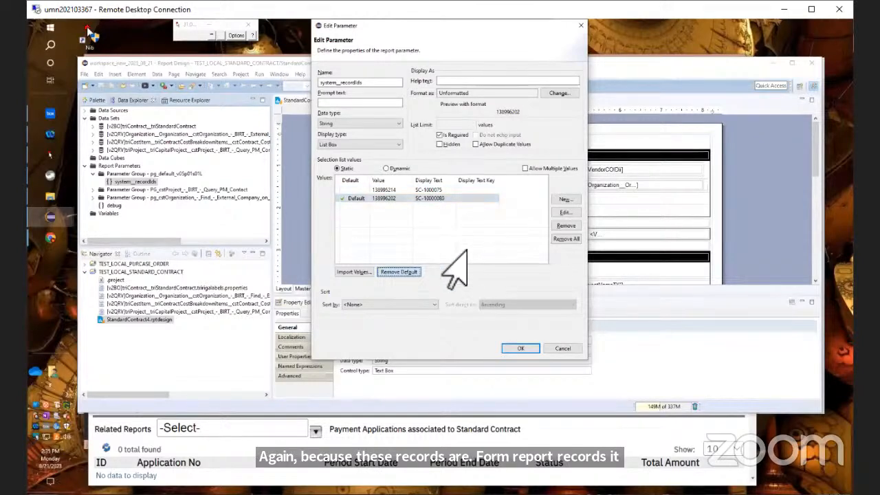
left_click(512, 348)
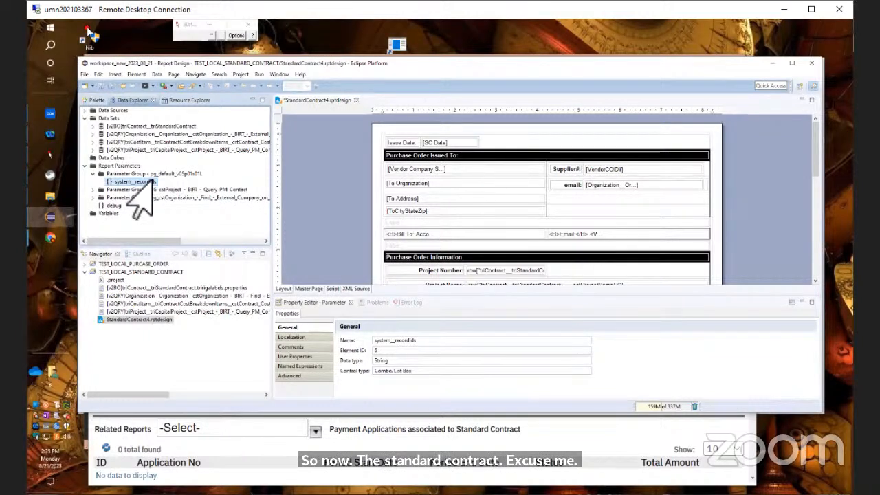
Step: Reopen the system_recordIds parameter, inspect the display text of the default choice, and leave without changing anything
double_click(130, 183)
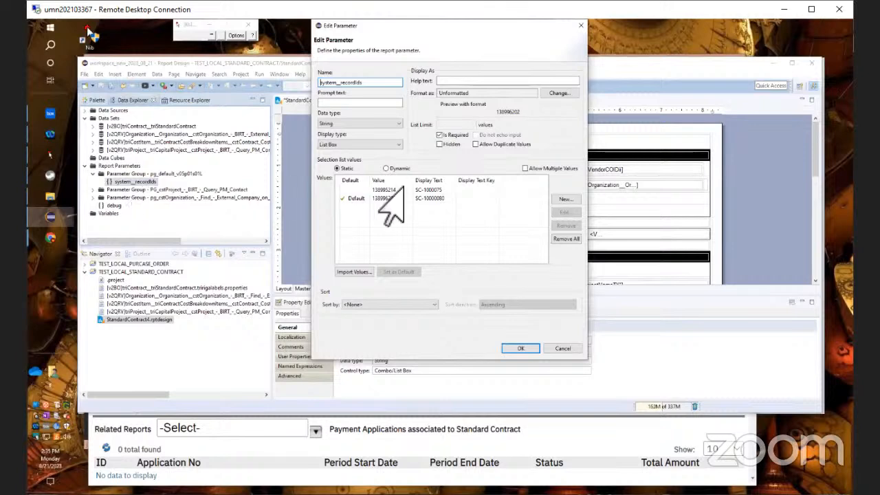
double_click(413, 199)
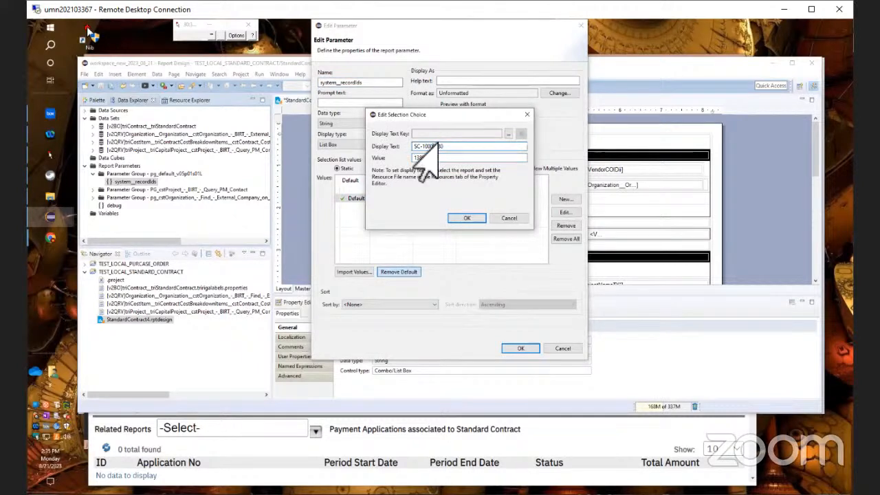
double_click(434, 145)
left_click(496, 218)
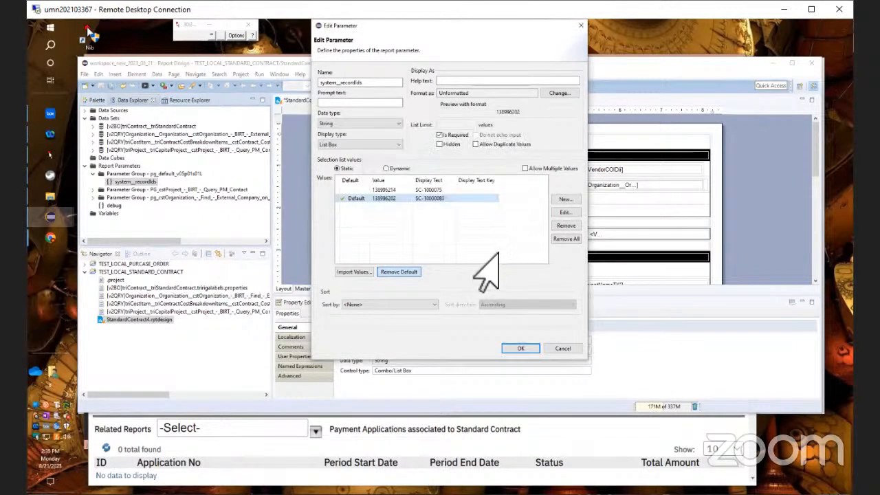
left_click(562, 348)
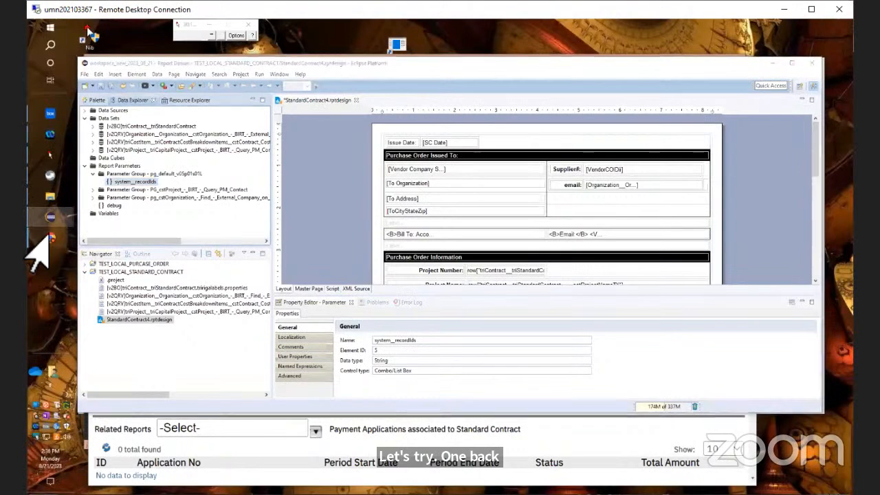
Step: Return to the SC-1000080 contract in TRIRIGA and copy the contract ID SC-1000080 from its title
mouse_move(33, 237)
left_click(134, 223)
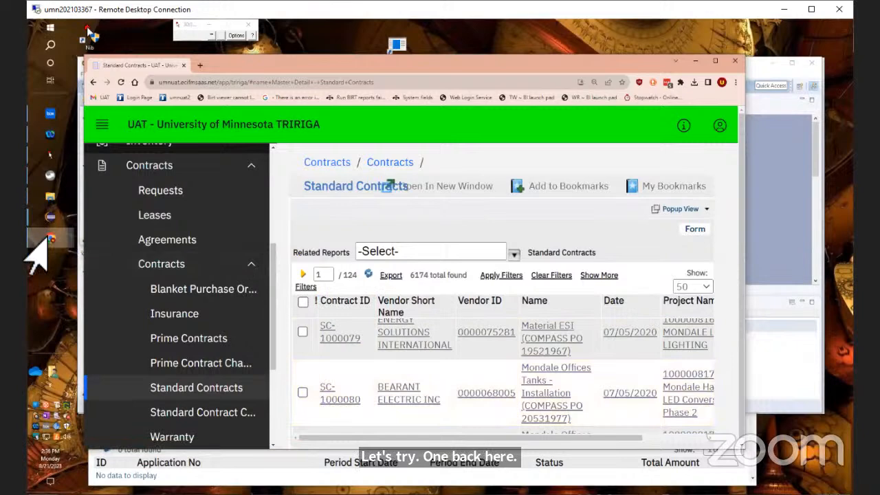
mouse_move(34, 241)
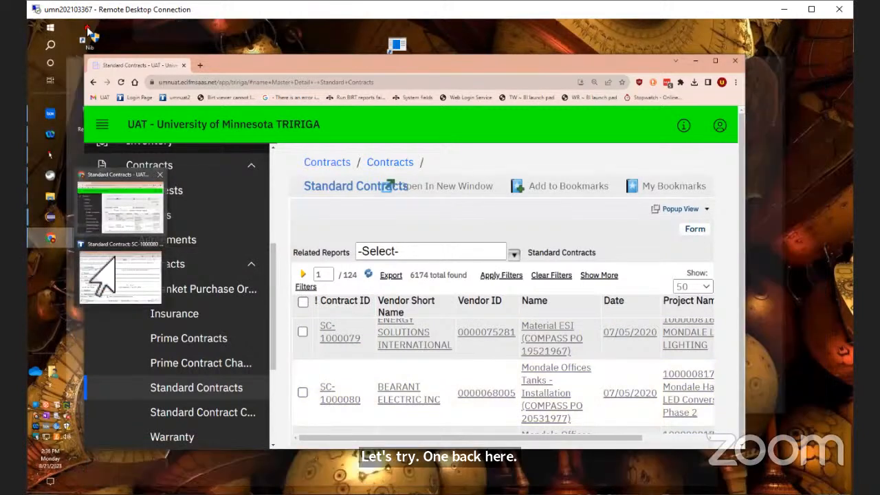
left_click(101, 261)
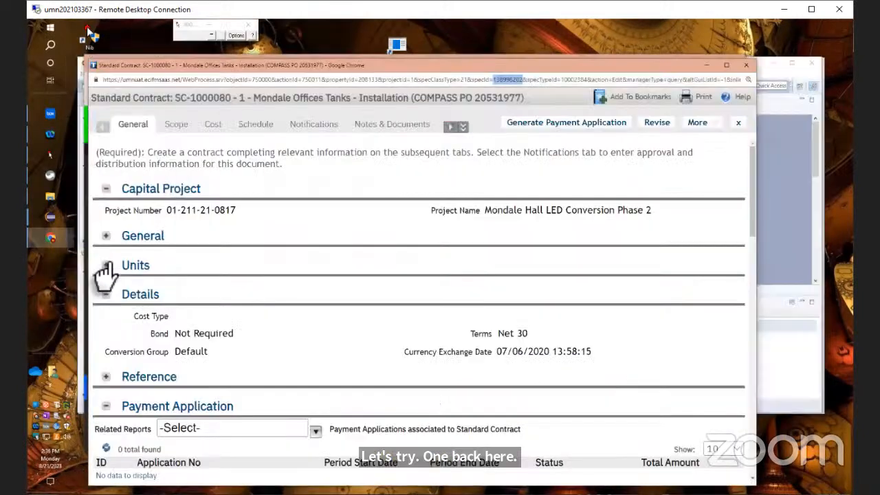
double_click(199, 96)
triple_click(192, 96)
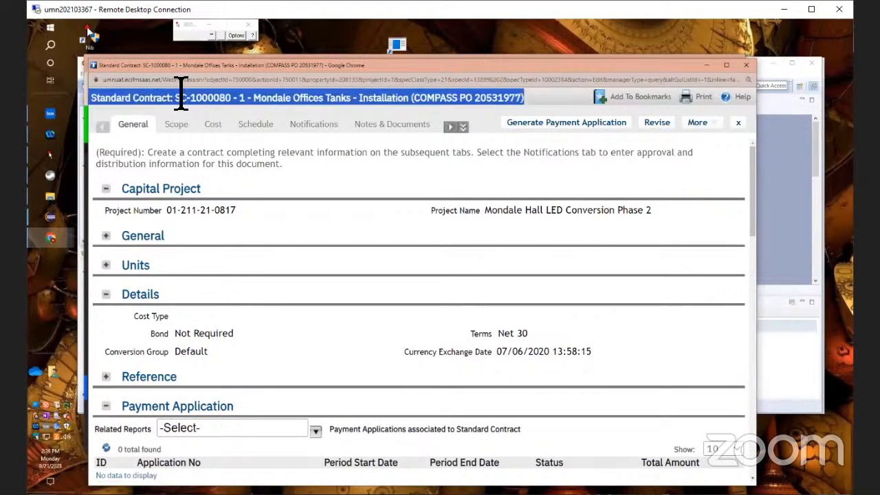
double_click(181, 97)
key("shift+Right")
key("shift+Right")
key("shift+Right")
key("shift+Right")
key("shift+Right")
key("shift+Right")
key("shift+Right")
key("shift+Right")
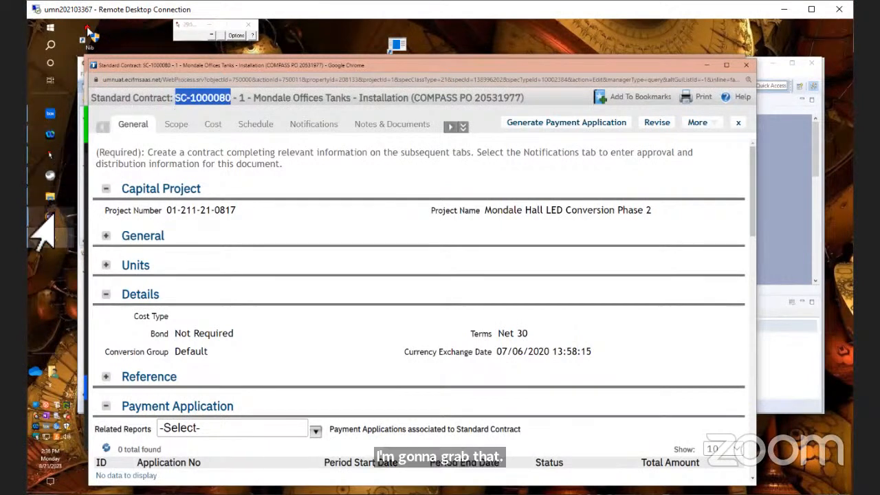
Step: Switch to Eclipse and bring forward the workspace window that holds StandardContract4.rptdesign
mouse_move(38, 221)
left_click(80, 199)
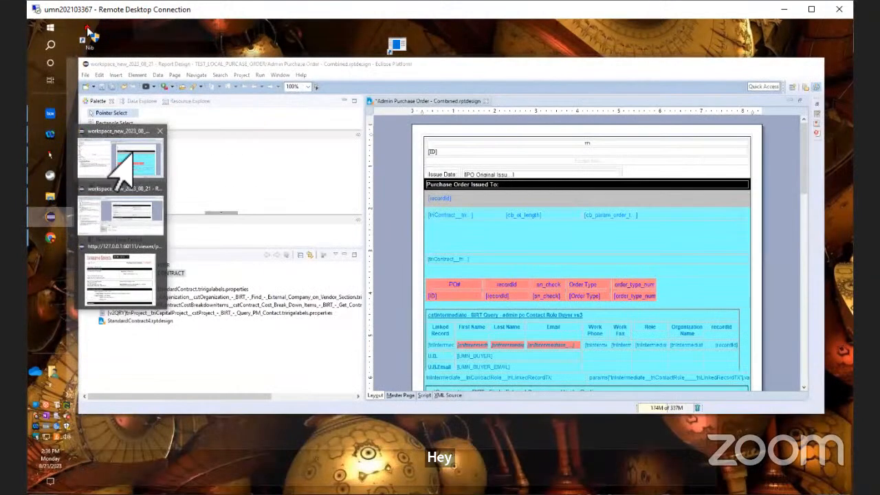
left_click(122, 159)
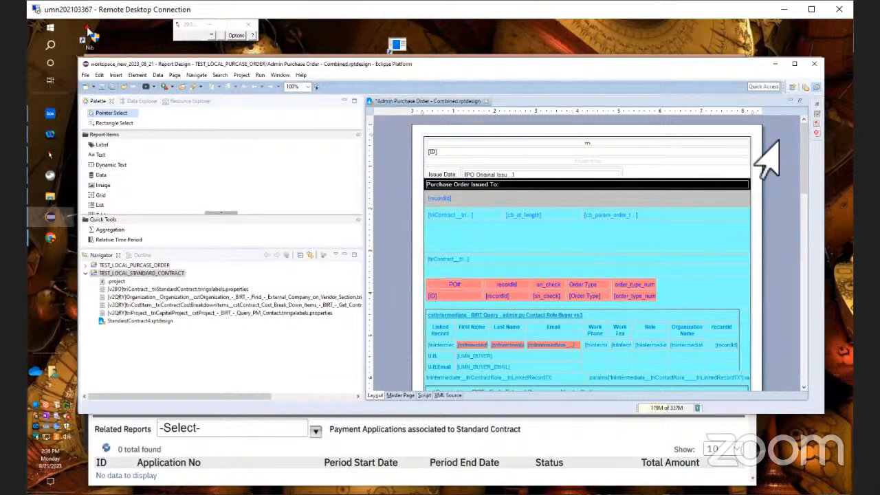
left_click(271, 75)
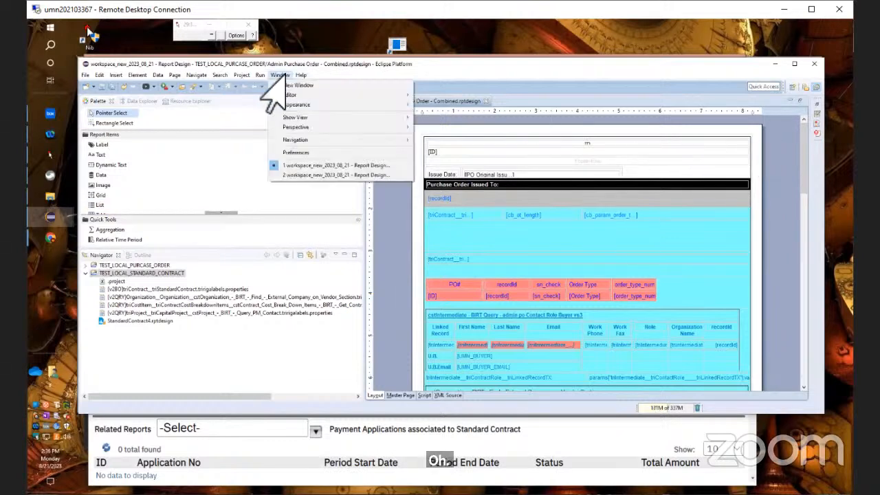
left_click(285, 175)
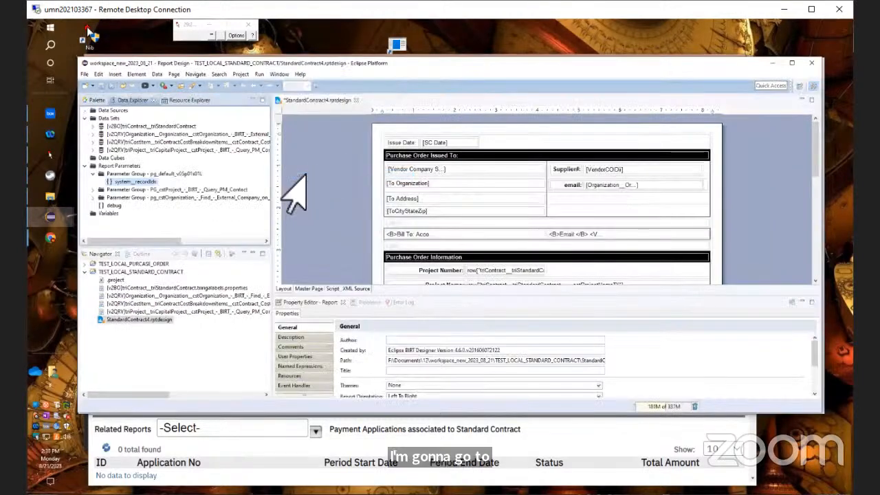
Step: Correct the display text of the system__recordIds parameter's 138996202 choice to SC-1000080 and save the parameter
double_click(125, 182)
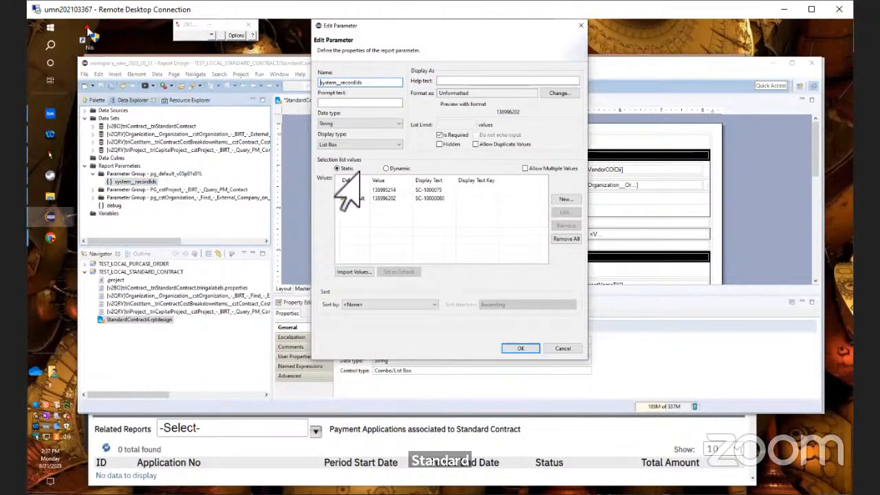
double_click(429, 191)
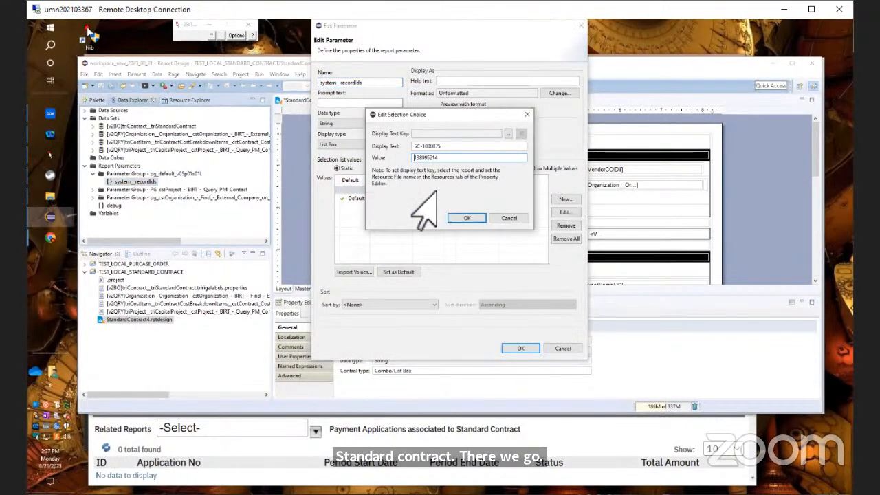
left_click(506, 218)
double_click(431, 199)
left_click(428, 149)
key("shift+End")
key("End")
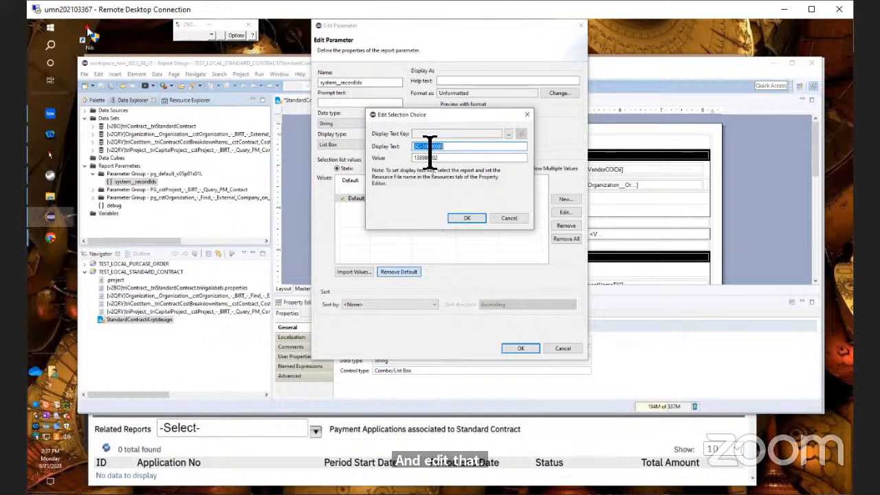
left_click(465, 218)
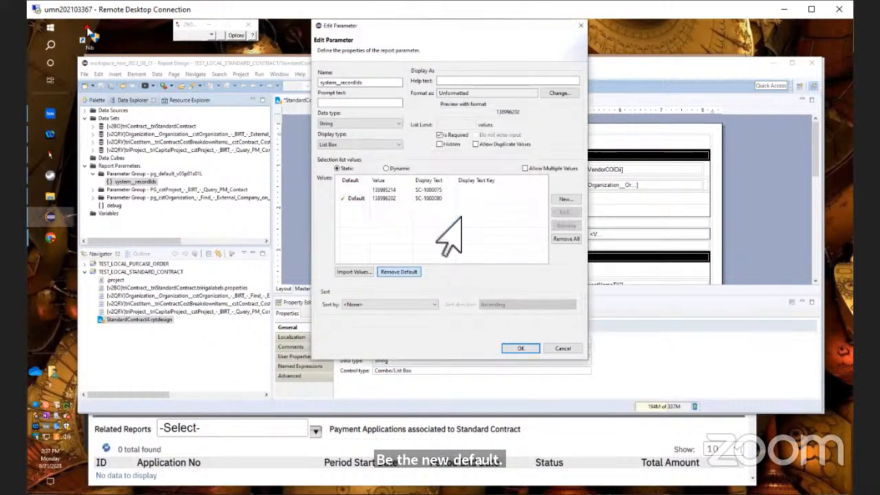
left_click(520, 348)
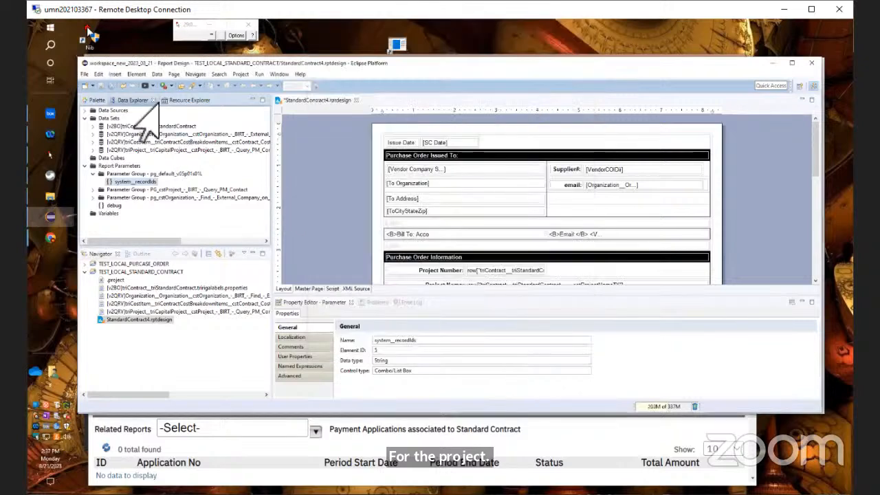
Step: Run the StandardContract4 report as PDF with the system__recordIds parameter set to SC-1000080
left_click(143, 88)
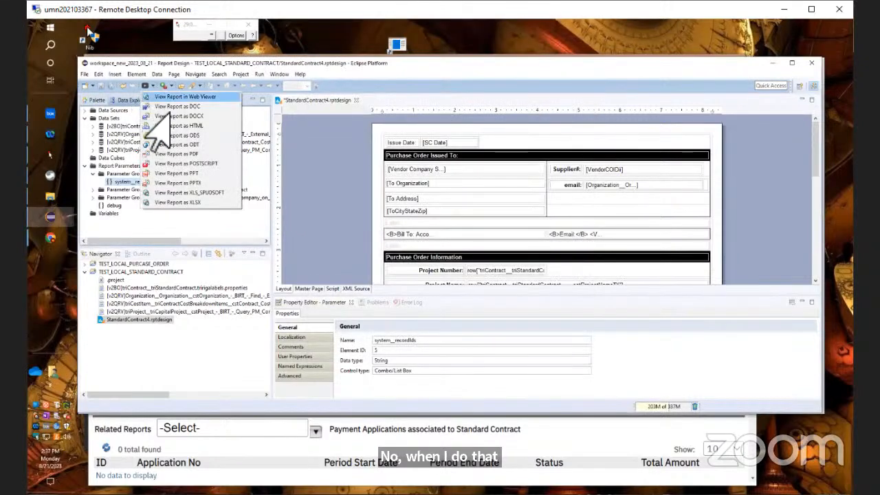
left_click(180, 154)
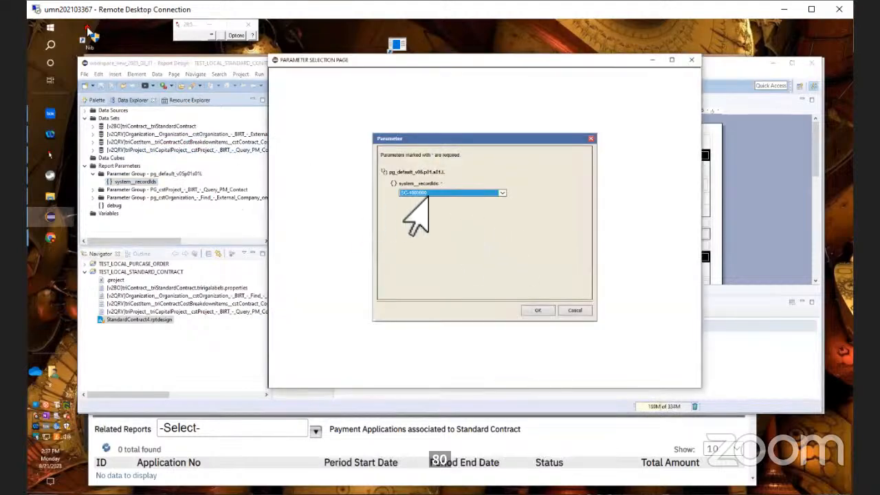
left_click(536, 310)
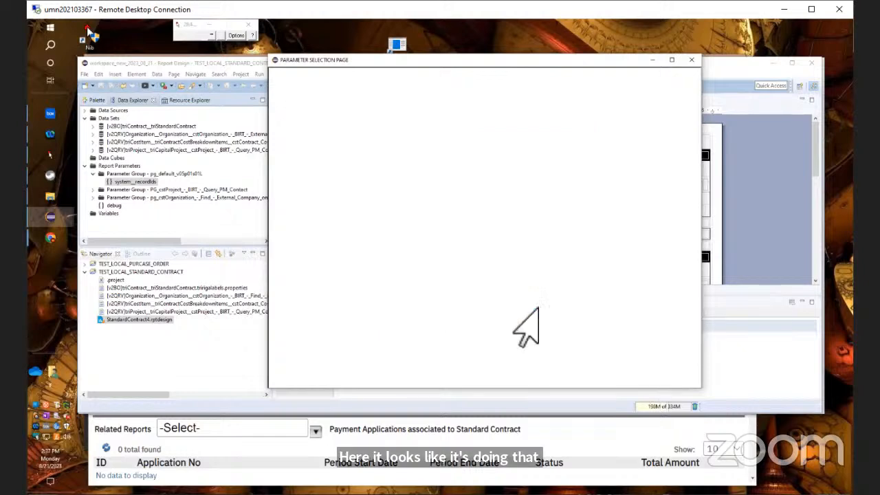